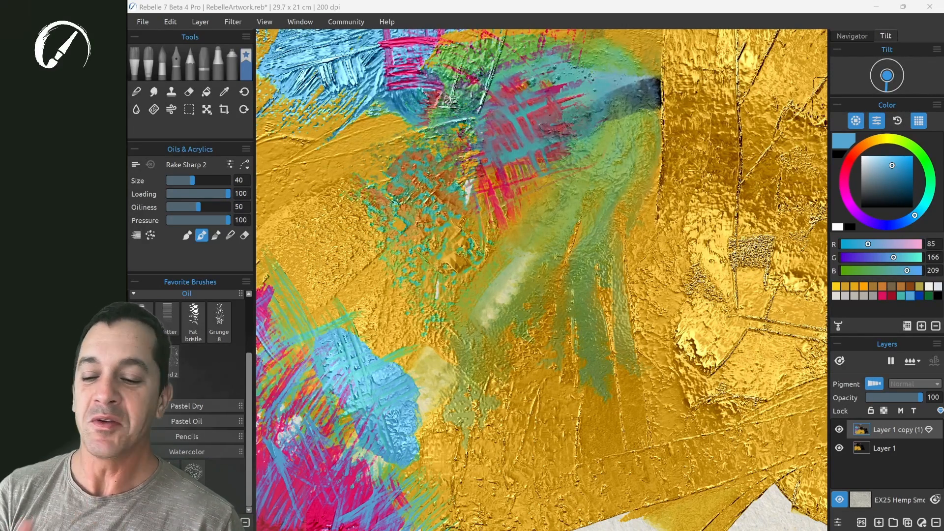
Turn on NanoPixel under canvas visibility in the Visual Settings.
mouse_move(647, 265)
mouse_down()
mouse_move(674, 129)
mouse_move(661, 257)
mouse_move(572, 212)
mouse_move(565, 79)
mouse_move(546, 133)
mouse_move(546, 280)
mouse_move(560, 294)
mouse_up()
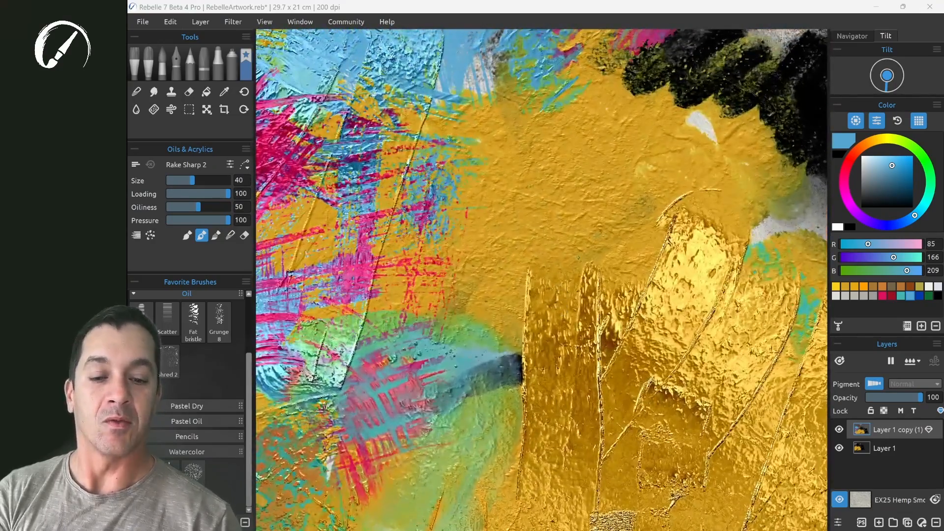
mouse_move(619, 300)
mouse_down()
mouse_move(479, 291)
mouse_move(506, 234)
mouse_move(628, 149)
mouse_up()
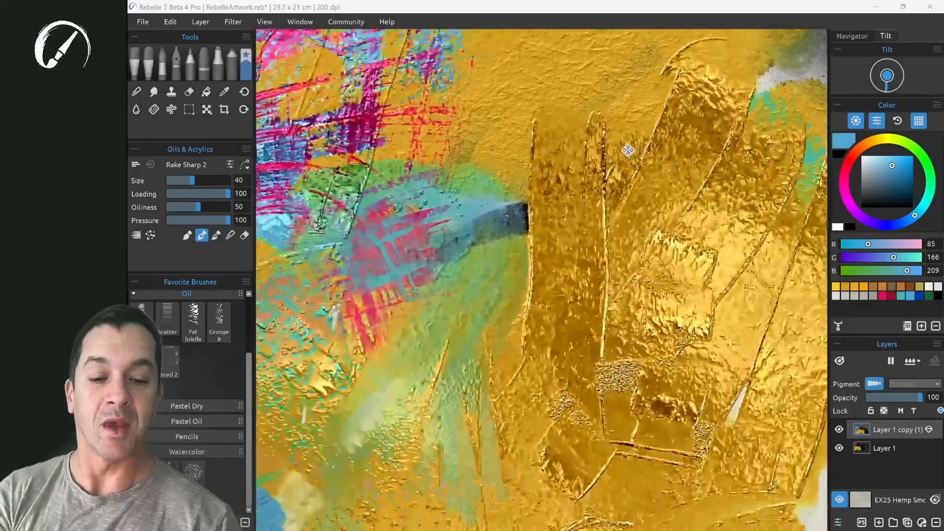
mouse_move(556, 349)
mouse_down()
mouse_move(572, 326)
mouse_move(657, 281)
mouse_move(619, 303)
mouse_move(656, 328)
mouse_move(639, 313)
mouse_up()
click(940, 411)
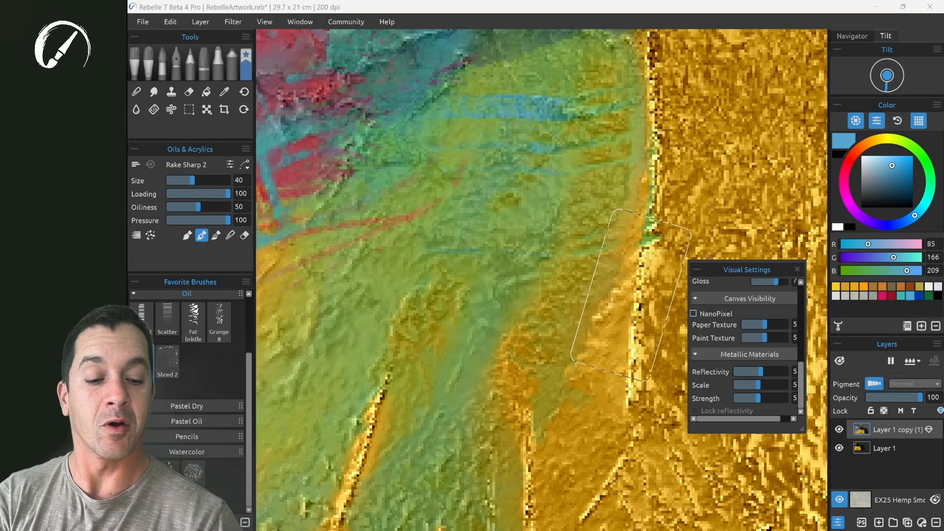
click(694, 314)
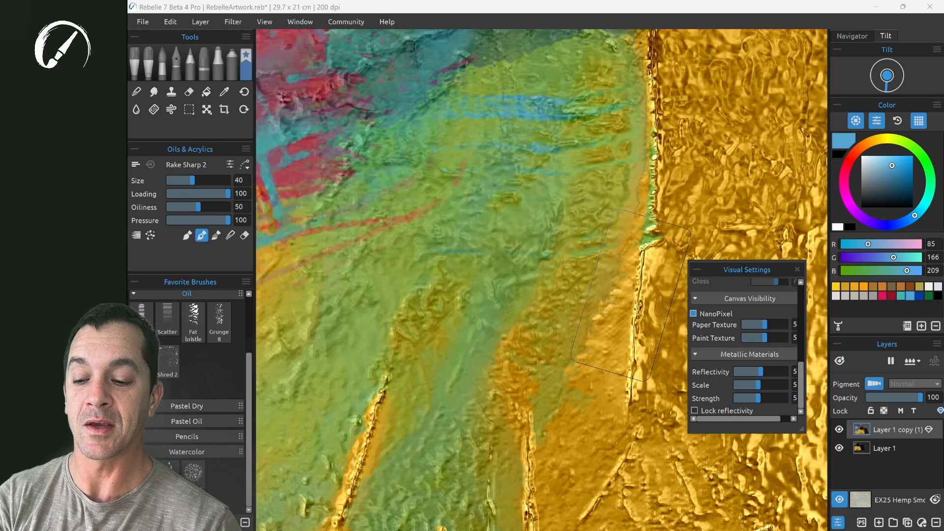
Examine the green, blue and gold paint relief at close range with NanoPixel on.
key(space)
drag(631, 295, 590, 292)
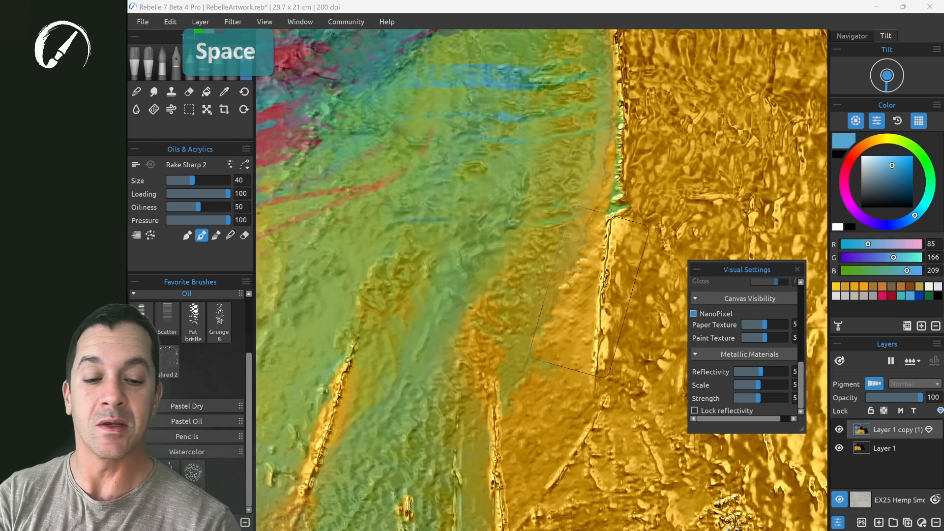
key(z)
drag(586, 237, 730, 221)
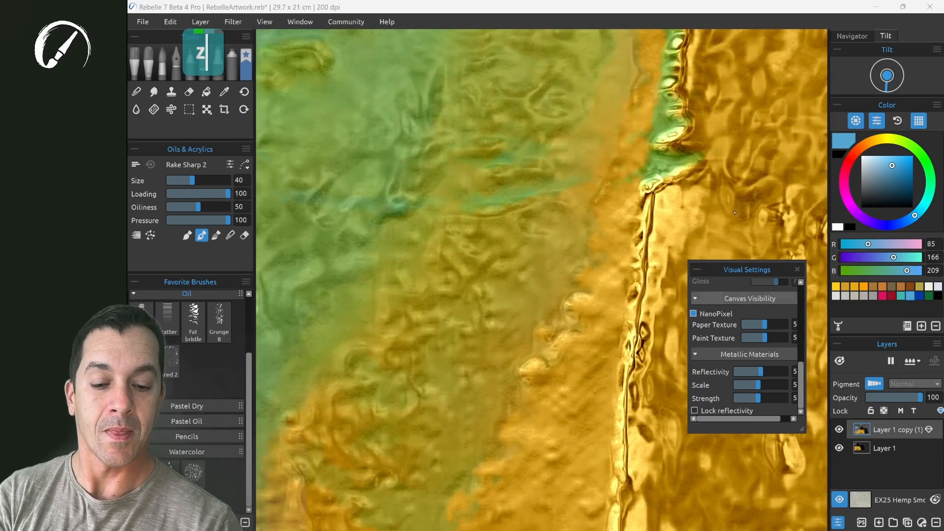
key(ctrl+z)
key(ctrl+z)
key(space)
mouse_move(453, 246)
mouse_down()
mouse_move(674, 215)
mouse_move(774, 216)
mouse_move(447, 460)
mouse_move(504, 316)
mouse_move(442, 478)
mouse_up()
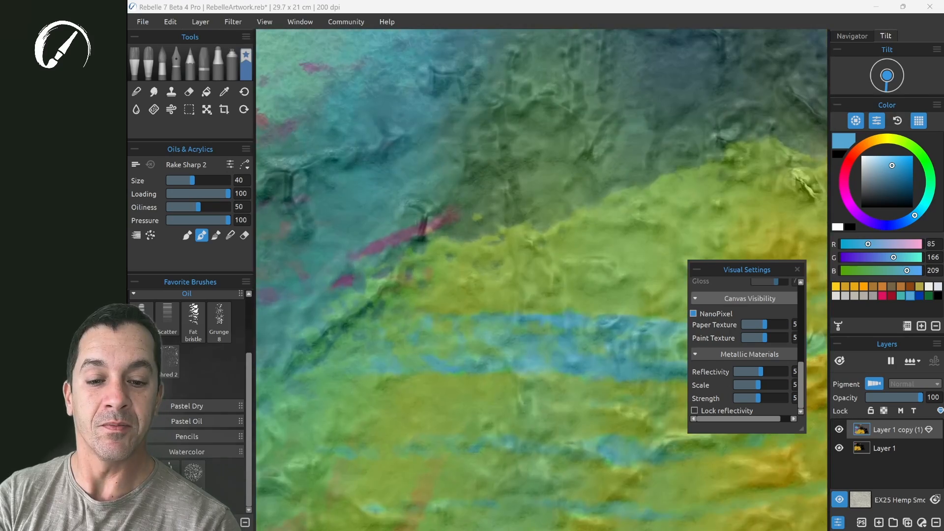
drag(584, 172, 432, 493)
mouse_move(559, 184)
mouse_down()
mouse_move(518, 221)
mouse_move(490, 214)
mouse_up()
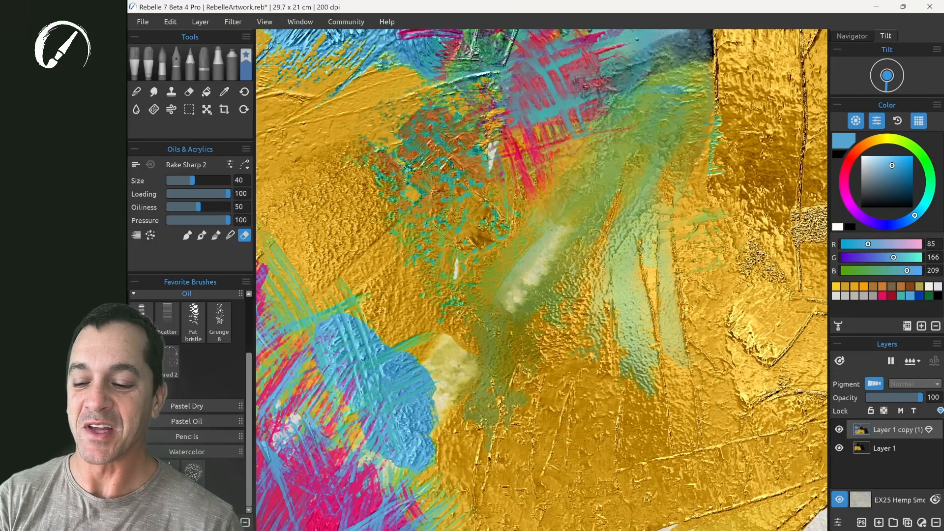
Examine the gold, black and splattered paint areas across the canvas for texture and shine.
key(z)
drag(541, 236, 368, 152)
mouse_move(738, 278)
mouse_down()
mouse_move(512, 243)
mouse_move(338, 252)
mouse_up()
drag(697, 225, 333, 241)
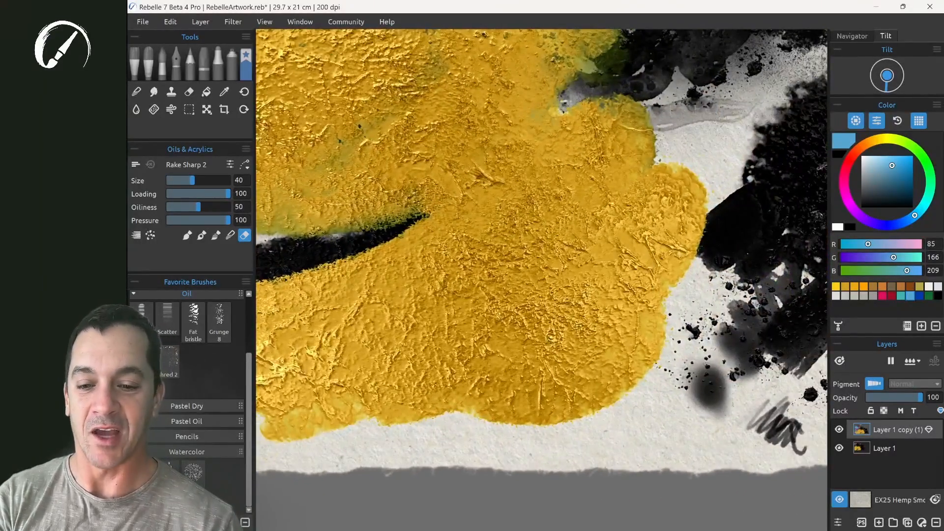
mouse_move(692, 257)
mouse_down()
mouse_move(569, 274)
mouse_move(363, 275)
mouse_up()
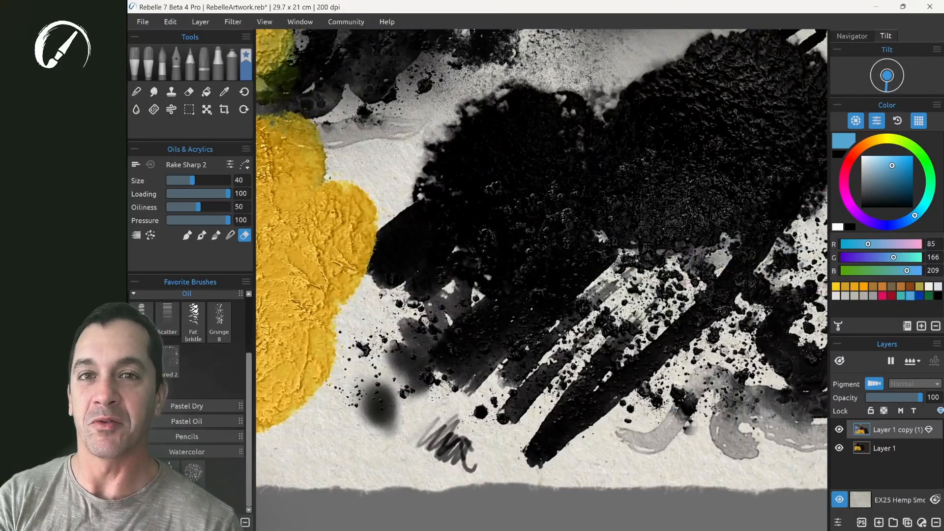
drag(694, 274, 553, 278)
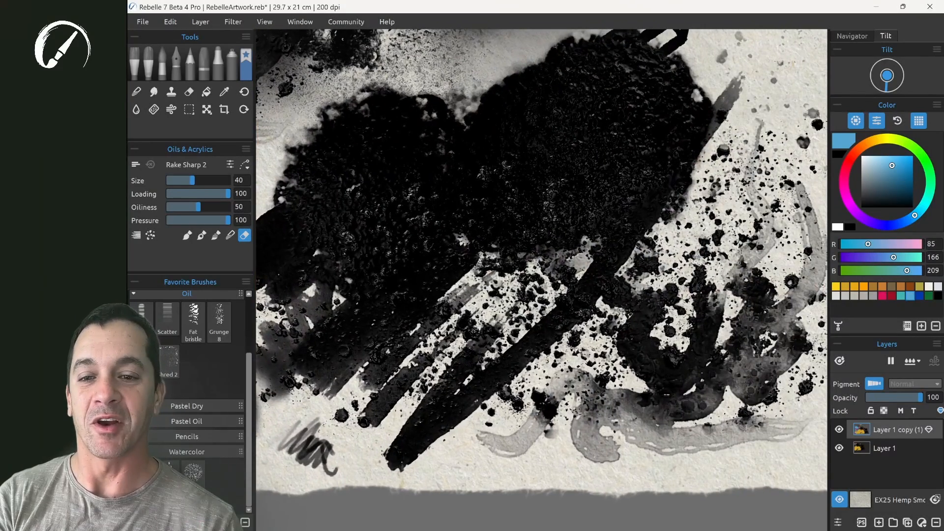
key(space)
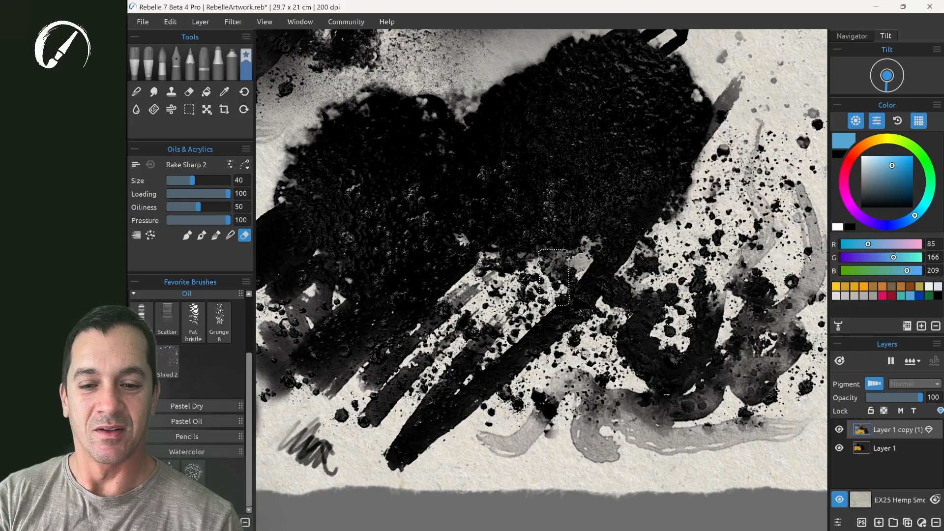
key(z)
key(space)
mouse_move(352, 172)
mouse_down()
mouse_move(443, 192)
mouse_move(769, 305)
mouse_up()
drag(372, 339, 752, 344)
drag(374, 220, 773, 275)
mouse_move(438, 327)
mouse_down()
mouse_move(649, 241)
mouse_move(657, 197)
mouse_up()
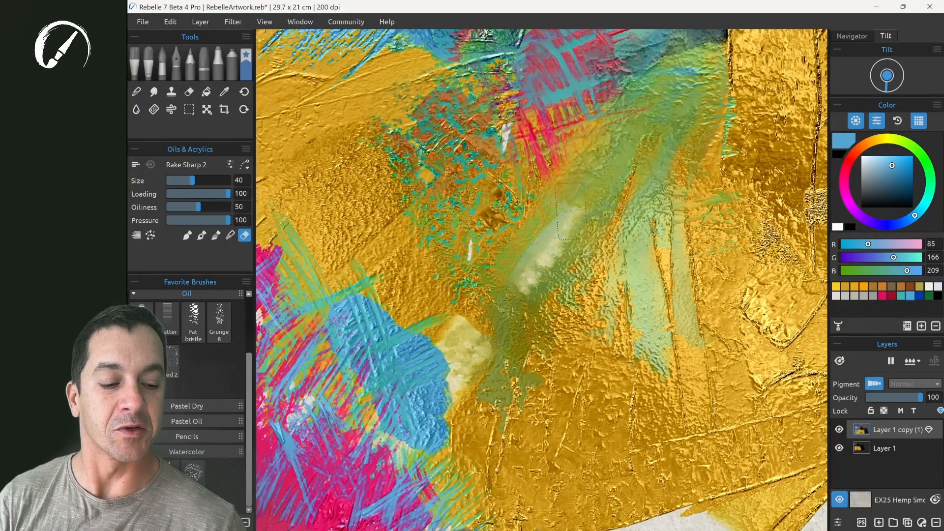
Try Lock reflectivity for the metallic materials and compare the gold's reflections with the lock on and off while moving the canvas.
click(838, 523)
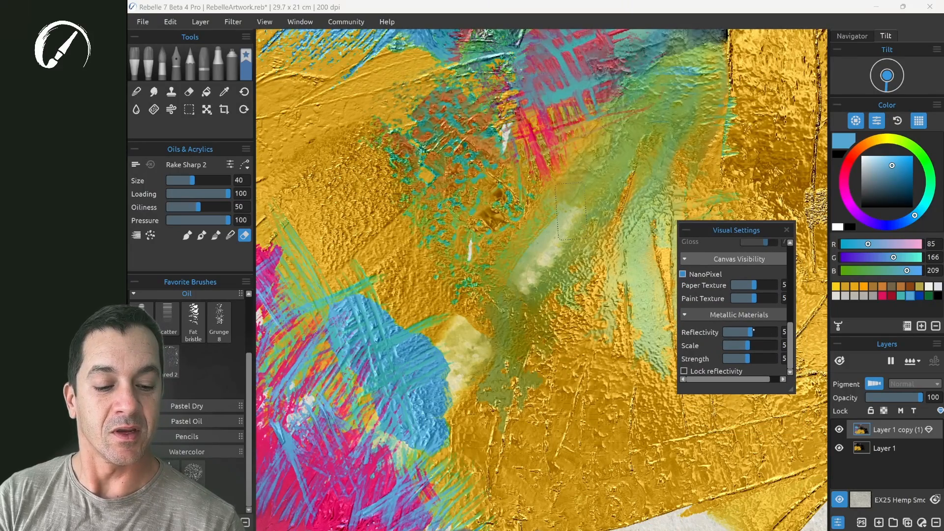
drag(754, 330, 746, 353)
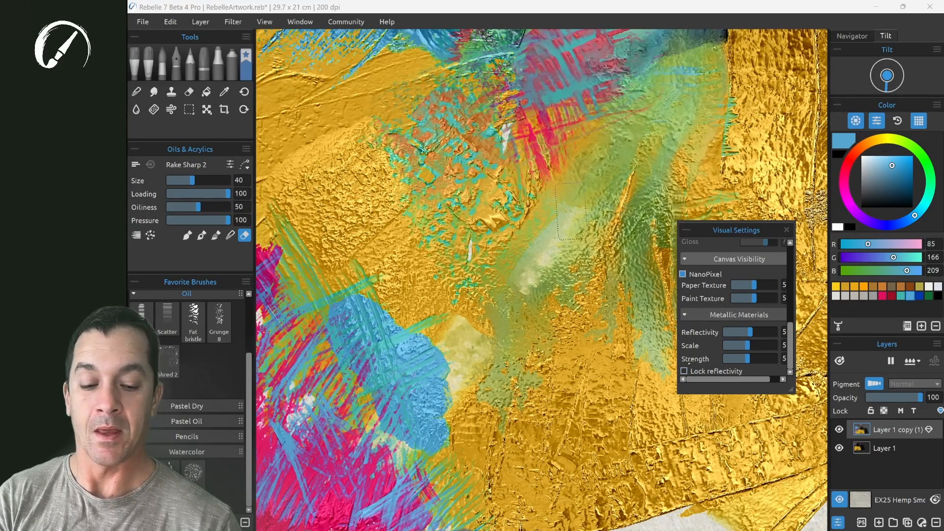
key(z)
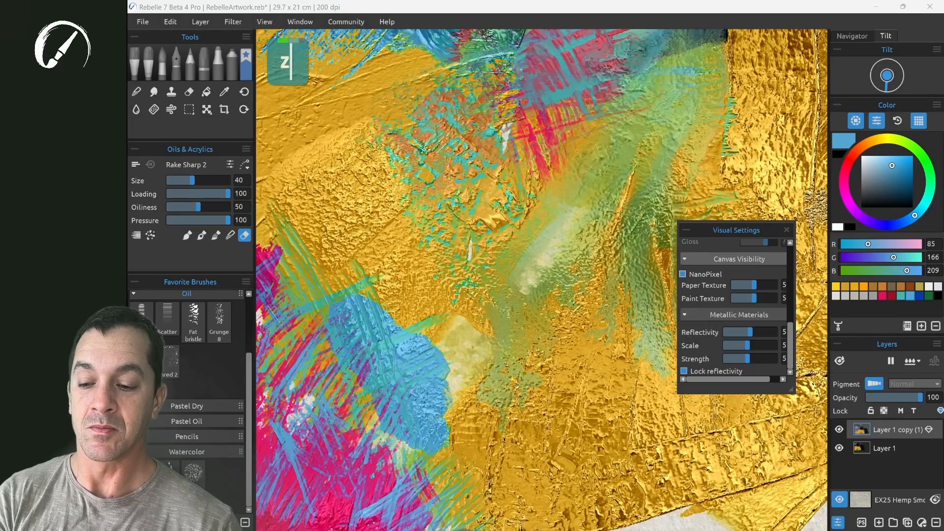
drag(571, 212, 380, 255)
key(space)
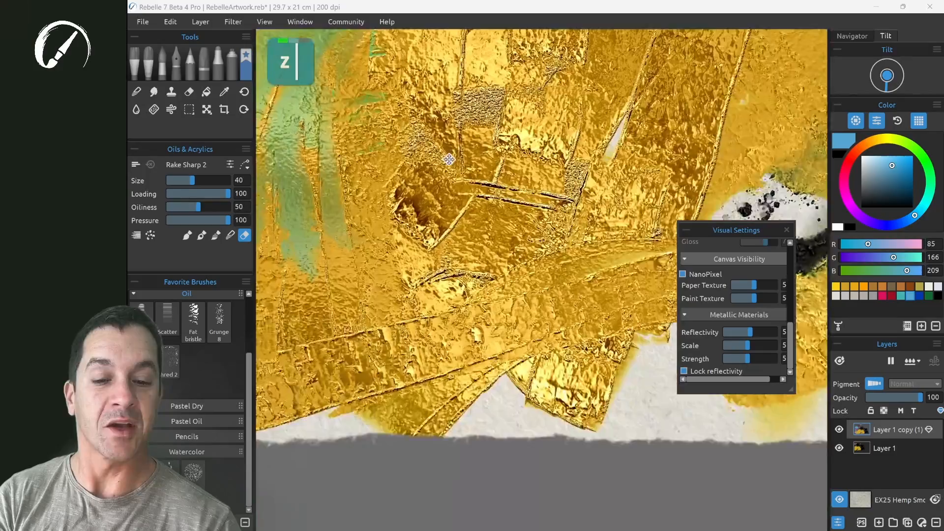
drag(449, 159, 637, 309)
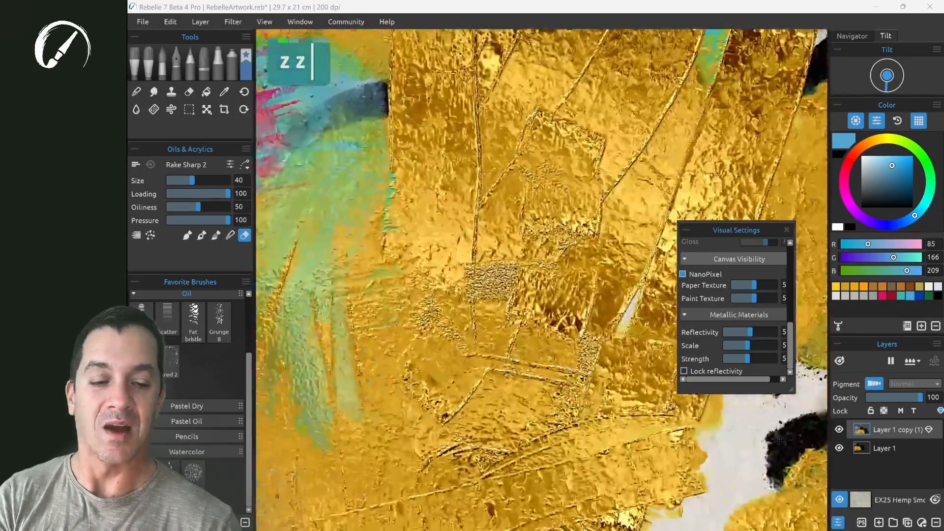
mouse_move(473, 170)
mouse_down()
mouse_move(497, 53)
mouse_move(637, 141)
mouse_move(556, 216)
mouse_move(444, 195)
mouse_move(462, 126)
mouse_move(578, 148)
mouse_move(585, 168)
mouse_up()
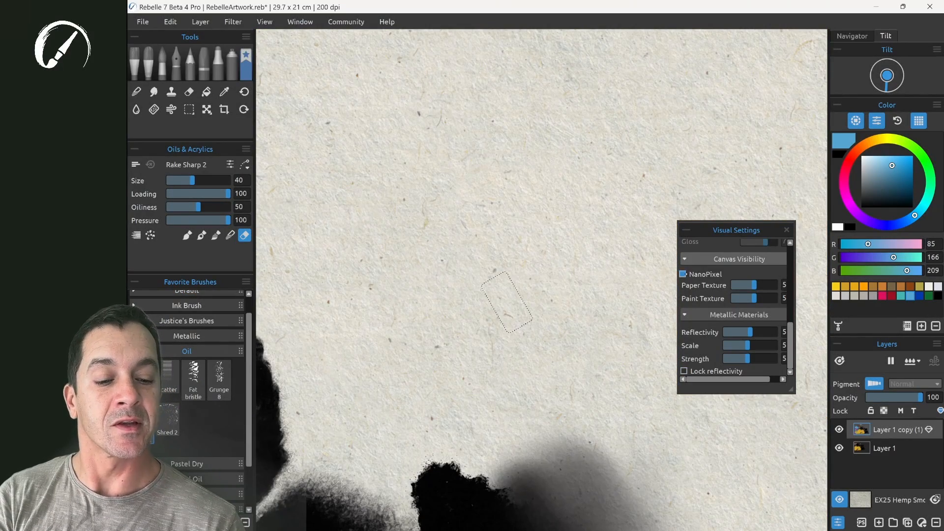
Load the Metallic color set from the Color Set Library.
click(683, 274)
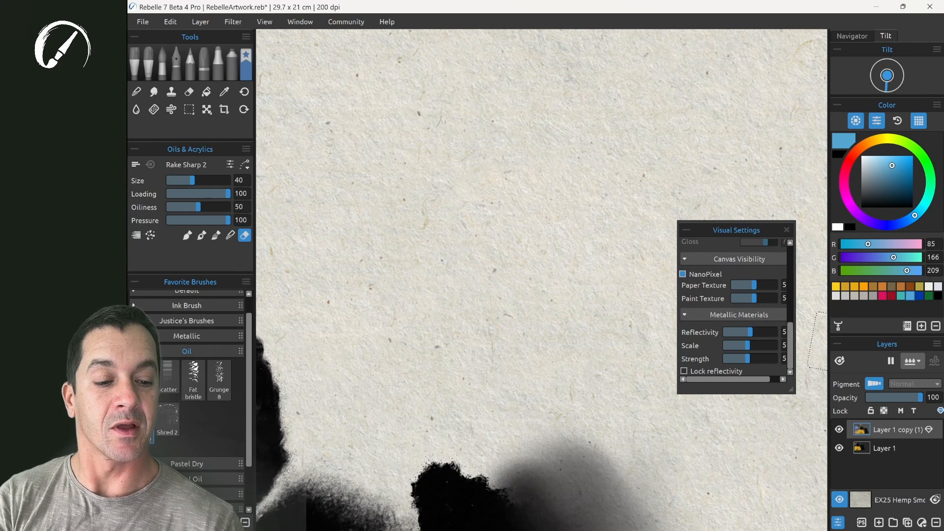
click(906, 326)
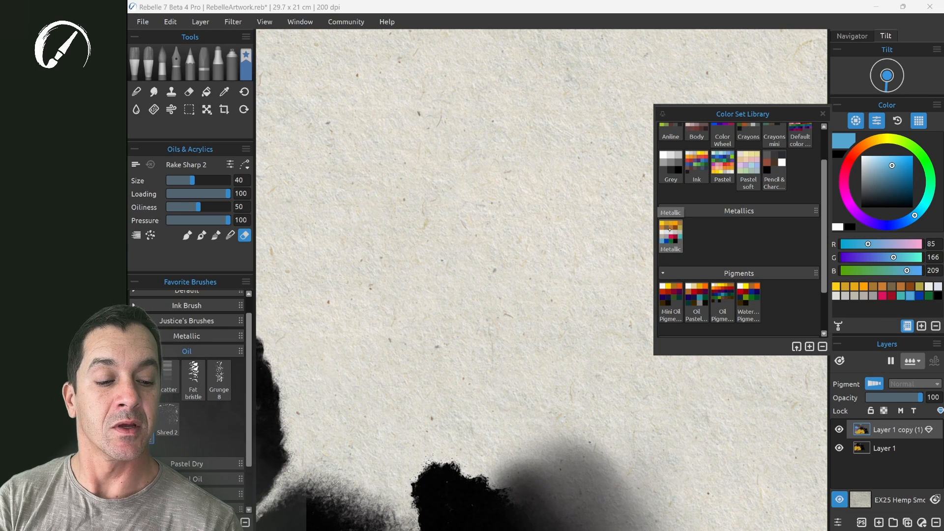
click(674, 232)
click(822, 114)
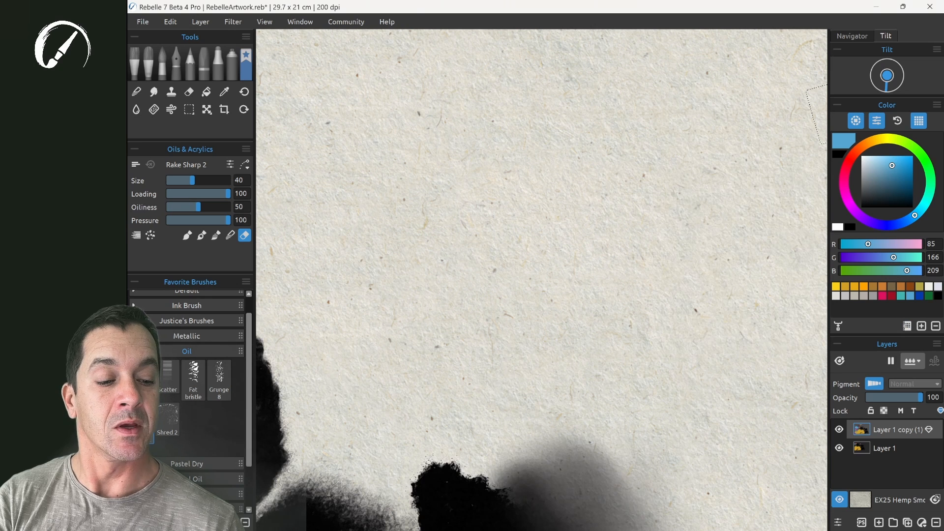
Display the color set as a list of named colors and hide the color wheel and sliders.
click(937, 105)
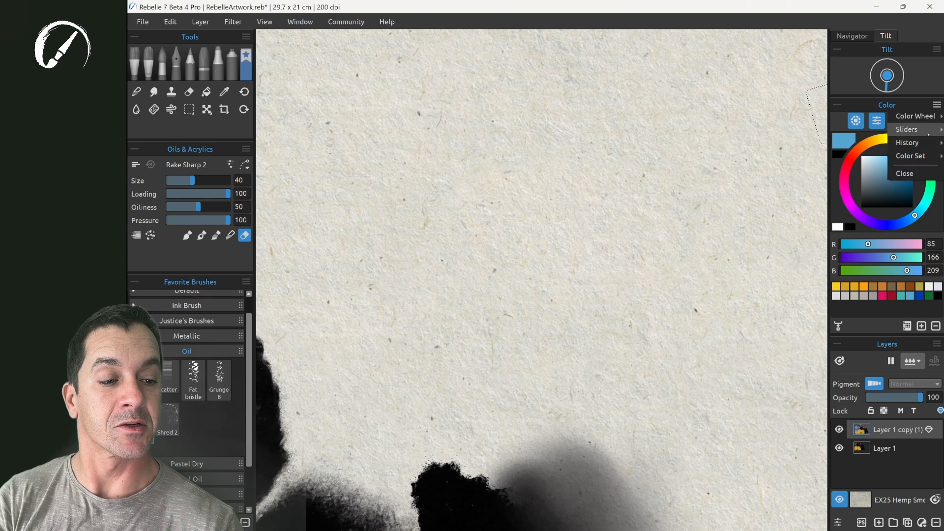
click(912, 144)
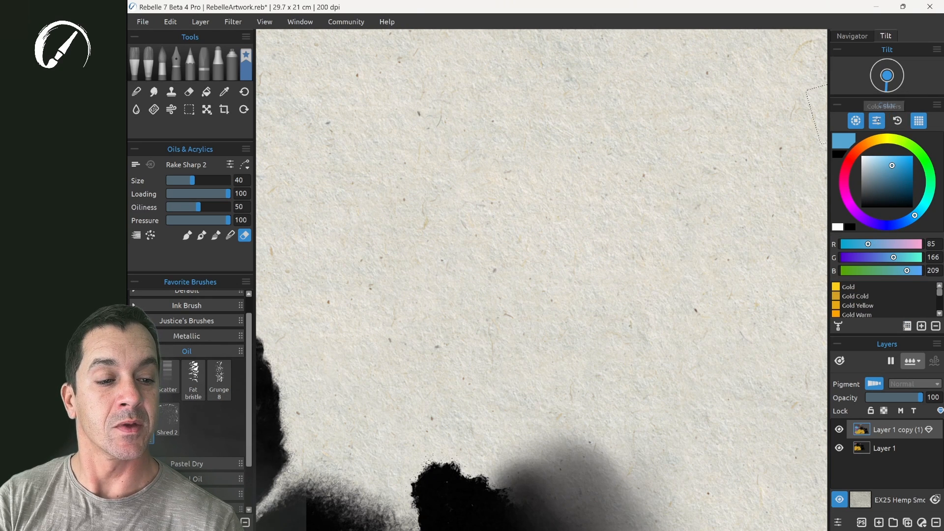
click(856, 121)
click(877, 121)
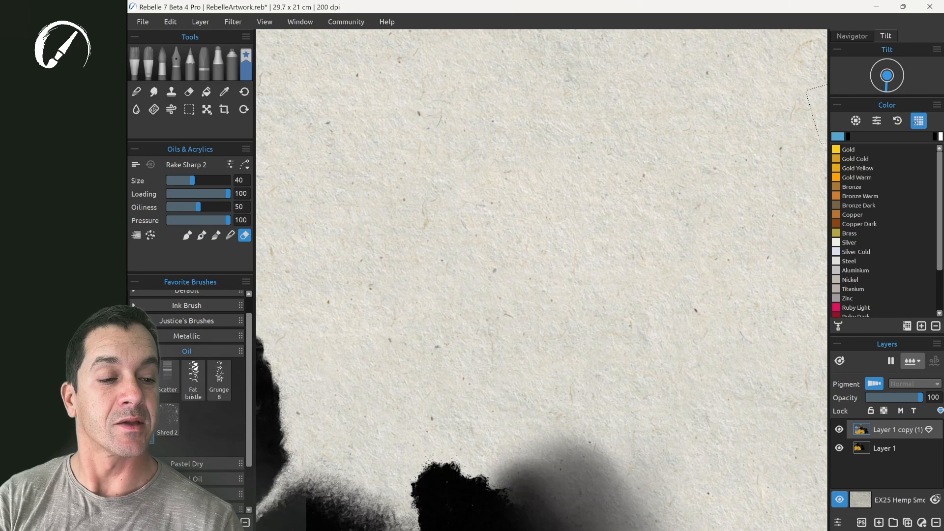
Try showing and hiding the color set, history, sliders and wheel sections in different combinations.
click(915, 119)
click(916, 119)
click(897, 120)
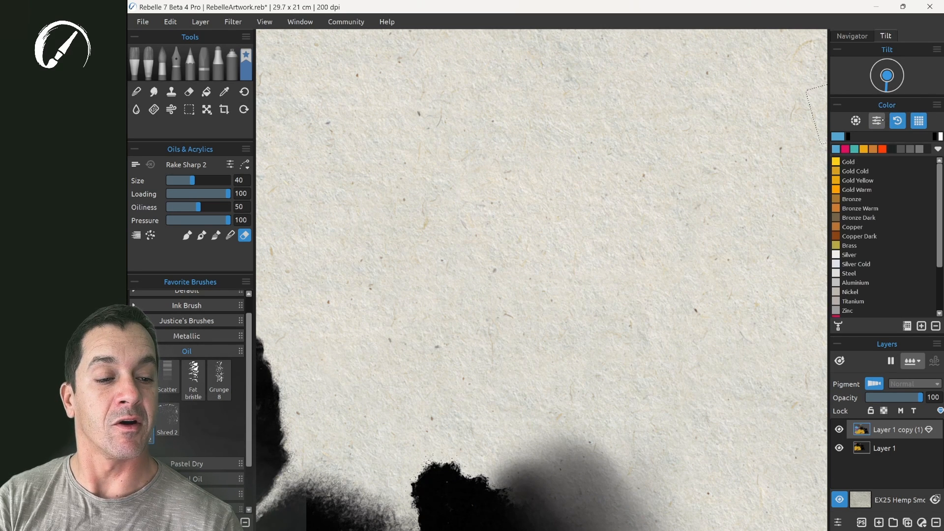
click(877, 120)
click(856, 120)
click(856, 121)
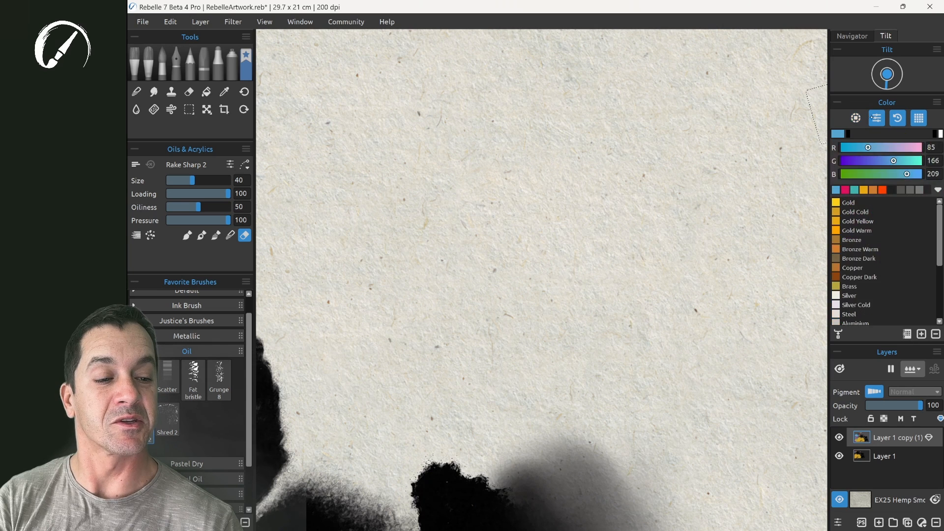
click(876, 121)
click(897, 120)
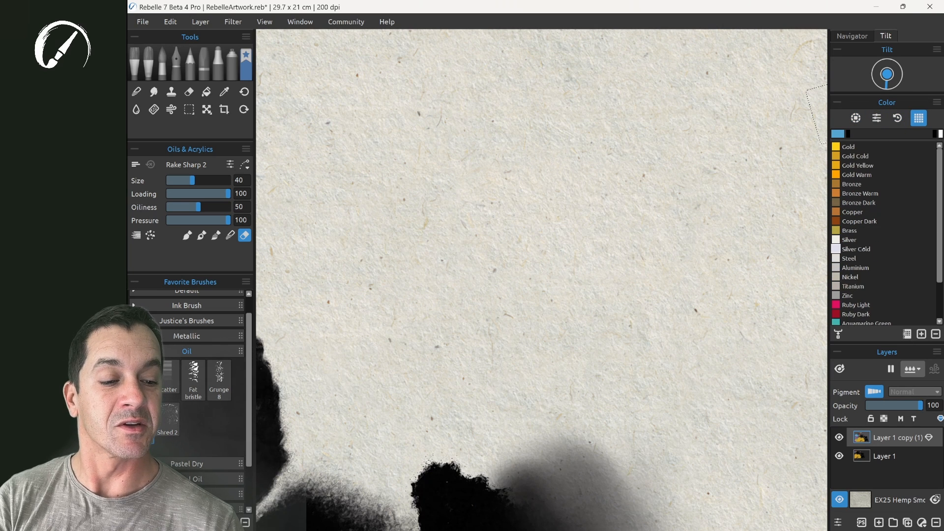
Paint broad diagonal strokes in Gold on the blank paper with the Bright 2 brush at size 40.
click(842, 147)
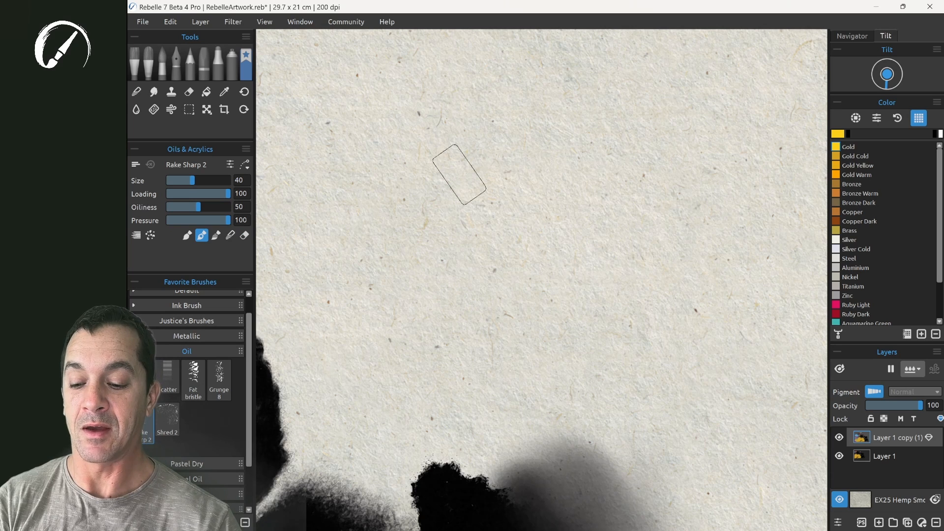
key(b)
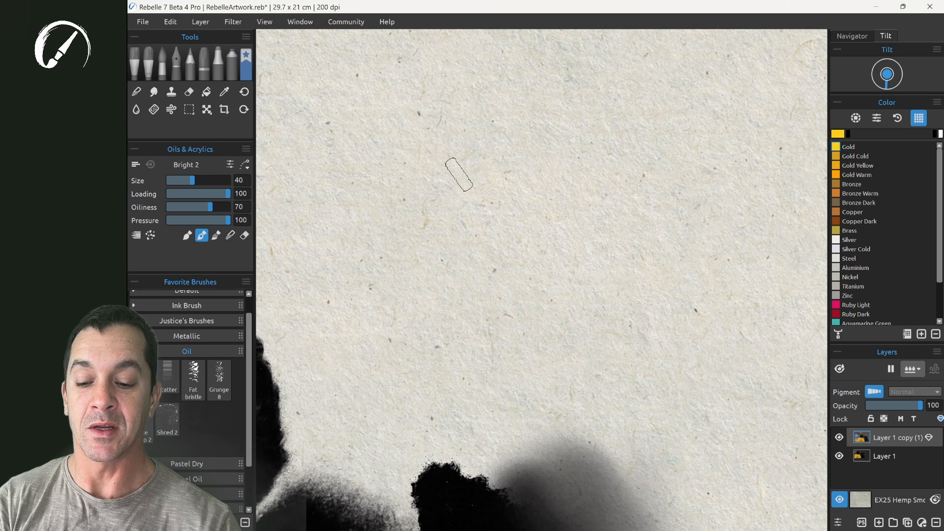
mouse_move(459, 174)
mouse_down()
mouse_move(389, 217)
mouse_move(362, 275)
mouse_move(354, 339)
mouse_move(683, 116)
mouse_move(468, 420)
mouse_up()
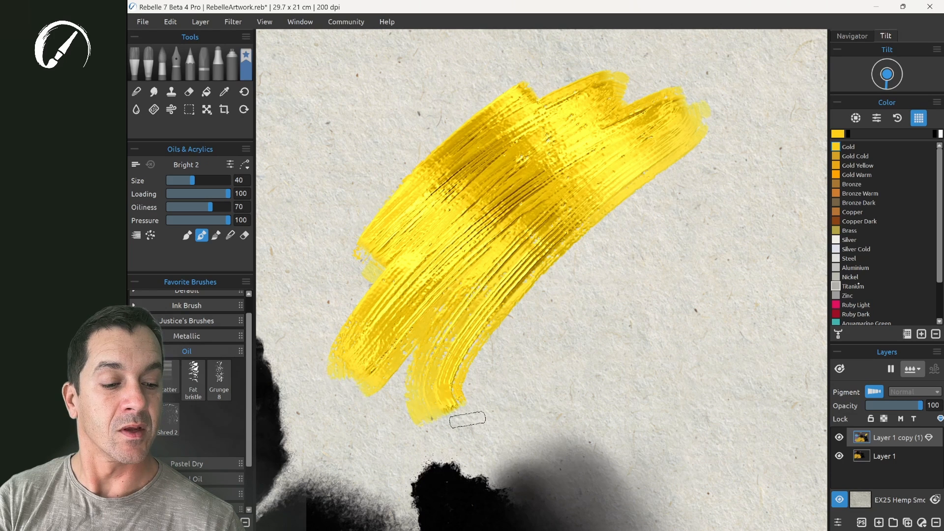
Paint a Ruby Light arc over the gold with Bright 2, and cross-hatch it with Rake Sharp 2 strokes.
click(855, 305)
mouse_move(682, 223)
mouse_down()
mouse_move(586, 128)
mouse_move(422, 121)
mouse_move(346, 135)
mouse_up()
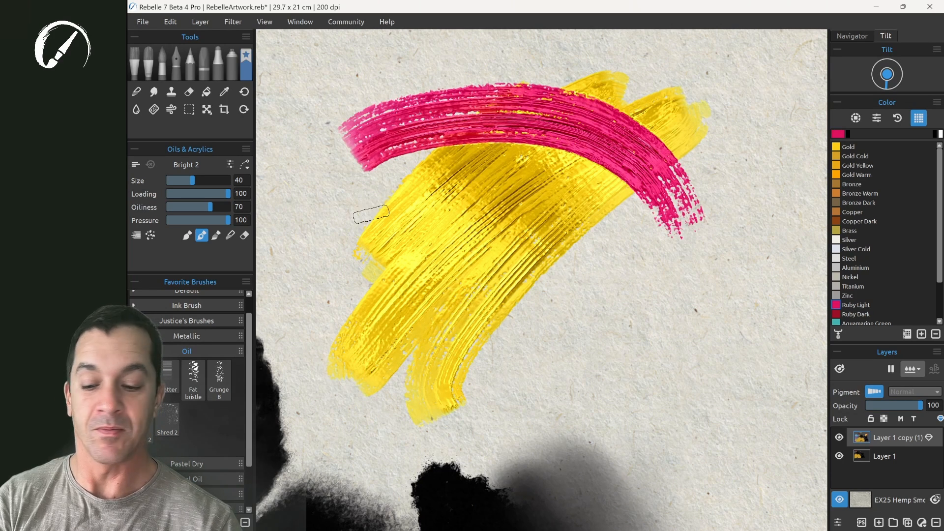
drag(516, 55, 536, 261)
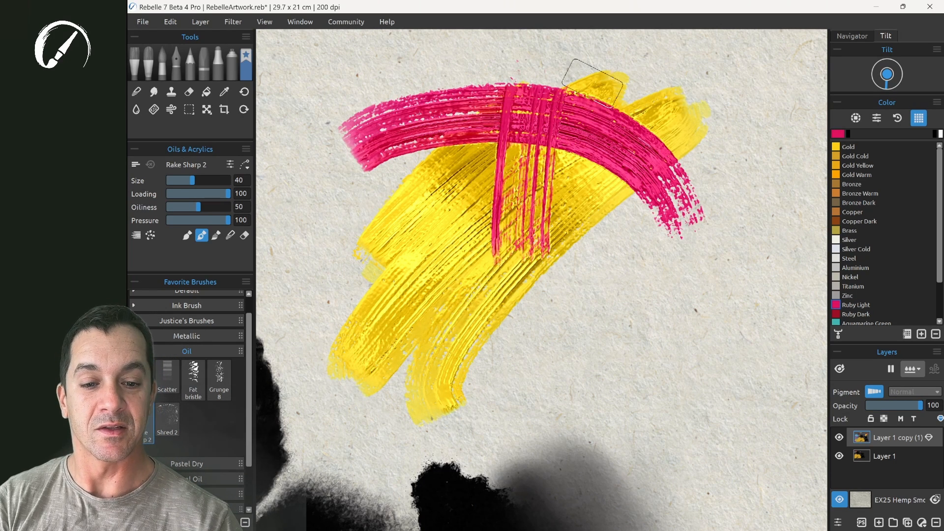
drag(590, 83, 608, 256)
mouse_move(639, 84)
mouse_down()
mouse_move(630, 276)
mouse_move(487, 241)
mouse_move(634, 310)
mouse_move(437, 187)
mouse_move(413, 196)
mouse_up()
mouse_move(446, 116)
mouse_down()
mouse_move(393, 203)
mouse_move(479, 161)
mouse_move(455, 283)
mouse_up()
Add Aquamarine Blue Rake Sharp 2 strokes over the ruby and gold paint.
scroll(847, 276, down, 2)
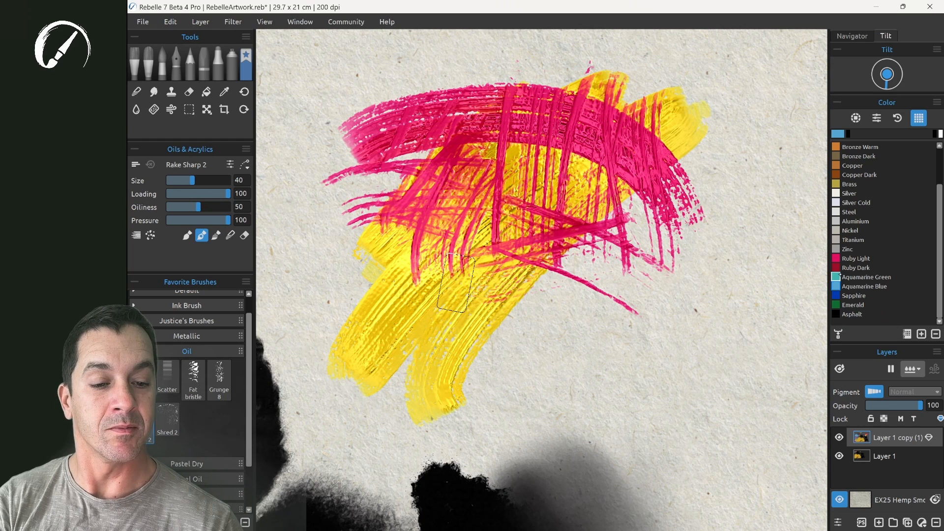
mouse_move(570, 212)
mouse_down()
mouse_move(657, 99)
mouse_move(679, 111)
mouse_up()
mouse_move(575, 241)
mouse_down()
mouse_move(689, 128)
mouse_move(639, 89)
mouse_move(565, 231)
mouse_move(576, 255)
mouse_move(581, 212)
mouse_move(728, 127)
mouse_move(590, 216)
mouse_move(684, 177)
mouse_move(780, 176)
mouse_up()
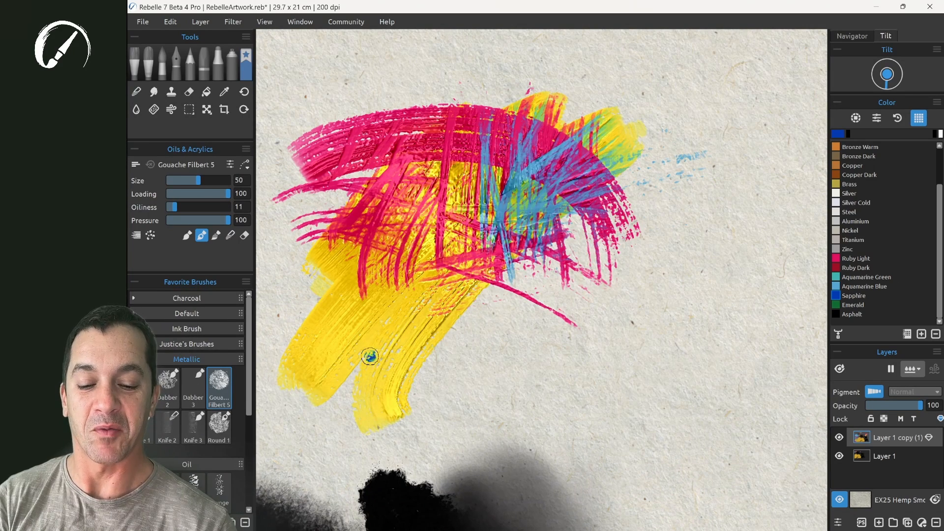
Paint a large Sapphire area over the lower paint and a Brass area above it with Gouache Filbert 5 at size 50.
mouse_move(369, 356)
mouse_down()
mouse_move(491, 299)
mouse_move(439, 376)
mouse_move(593, 246)
mouse_move(527, 364)
mouse_move(698, 220)
mouse_move(661, 312)
mouse_move(771, 202)
mouse_move(750, 377)
mouse_up()
mouse_move(752, 172)
mouse_down()
mouse_move(432, 320)
mouse_move(688, 158)
mouse_move(713, 215)
mouse_move(639, 118)
mouse_move(580, 79)
mouse_move(590, 249)
mouse_up()
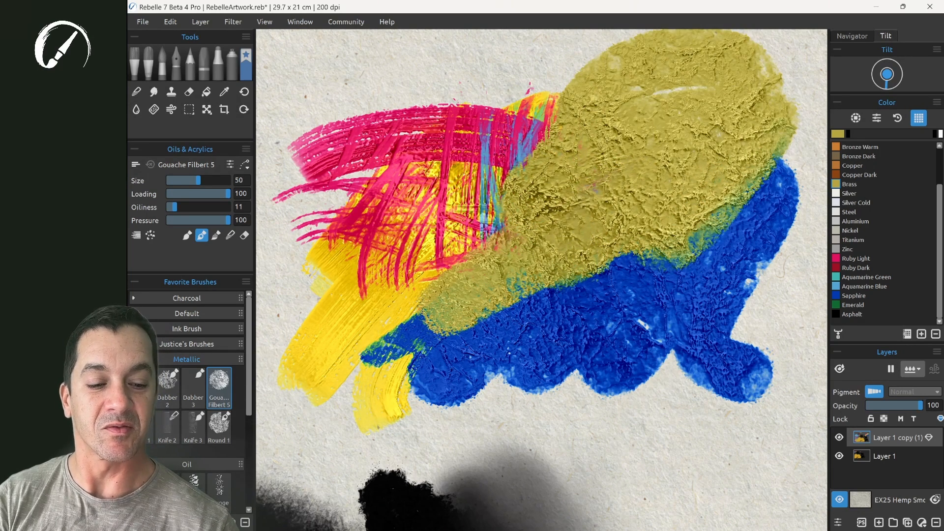
Blend the Brass and Sapphire areas along their shared border with Gouache Filbert 5.
key(4)
mouse_move(639, 265)
mouse_down()
mouse_move(468, 325)
mouse_move(590, 221)
mouse_move(691, 244)
mouse_move(531, 259)
mouse_move(408, 320)
mouse_move(443, 326)
mouse_move(363, 305)
mouse_up()
mouse_move(743, 215)
mouse_down()
mouse_move(733, 197)
mouse_move(773, 129)
mouse_move(720, 200)
mouse_move(744, 169)
mouse_move(749, 135)
mouse_move(757, 153)
mouse_move(738, 223)
mouse_move(742, 161)
mouse_move(794, 115)
mouse_move(736, 232)
mouse_move(765, 243)
mouse_move(767, 168)
mouse_move(720, 183)
mouse_move(693, 228)
mouse_up()
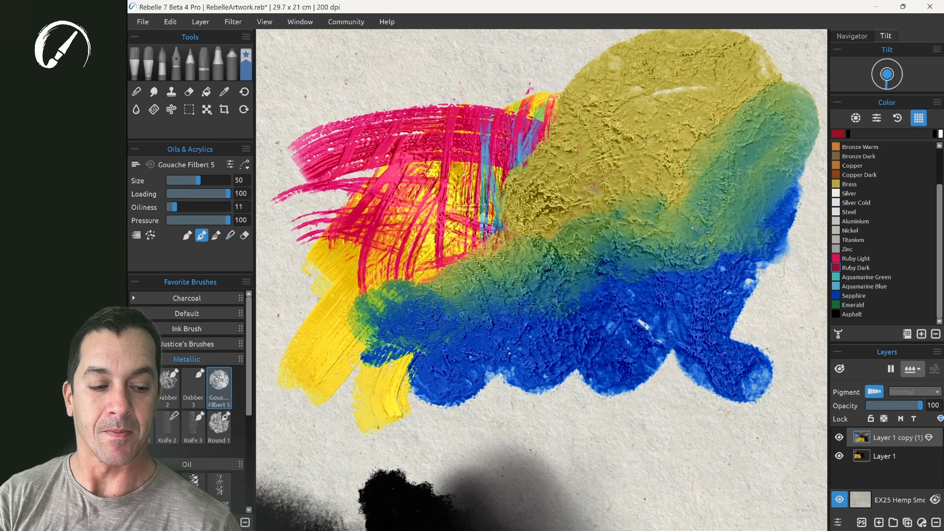
Paint a vertical Ruby Dark stroke with Gouache Filbert 5 and a broad diagonal one with Knife 1 at size 65.
mouse_move(627, 91)
mouse_down()
mouse_move(632, 369)
mouse_move(612, 468)
mouse_move(541, 394)
mouse_up()
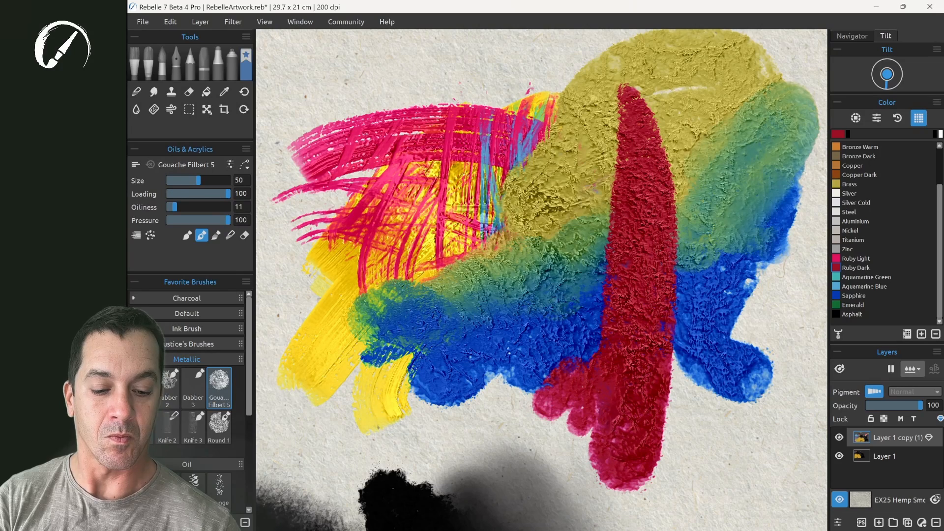
click(141, 423)
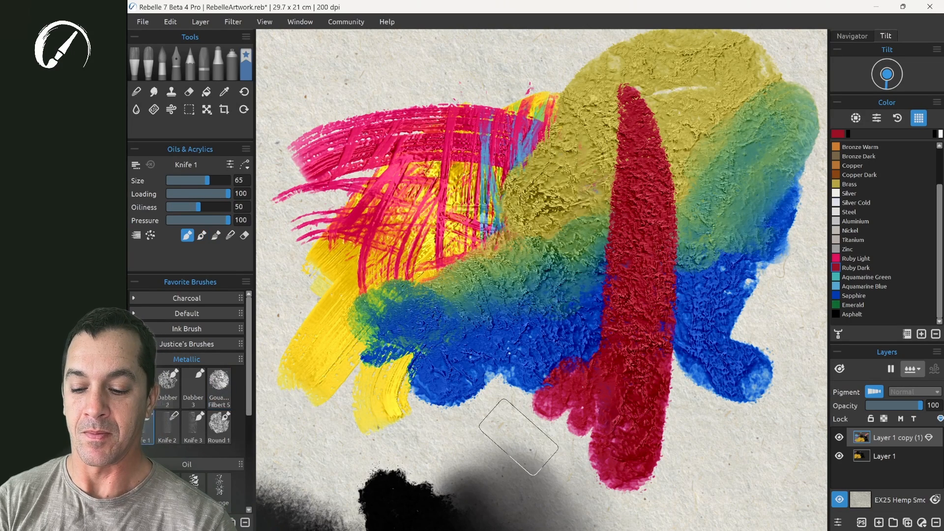
mouse_move(723, 128)
mouse_down()
mouse_move(655, 147)
mouse_move(457, 256)
mouse_move(342, 371)
mouse_move(295, 443)
mouse_up()
Undo the last stroke and dab orange metallic patches at both ends of the ruby band with Round 1 at size 45.
key(ctrl+z)
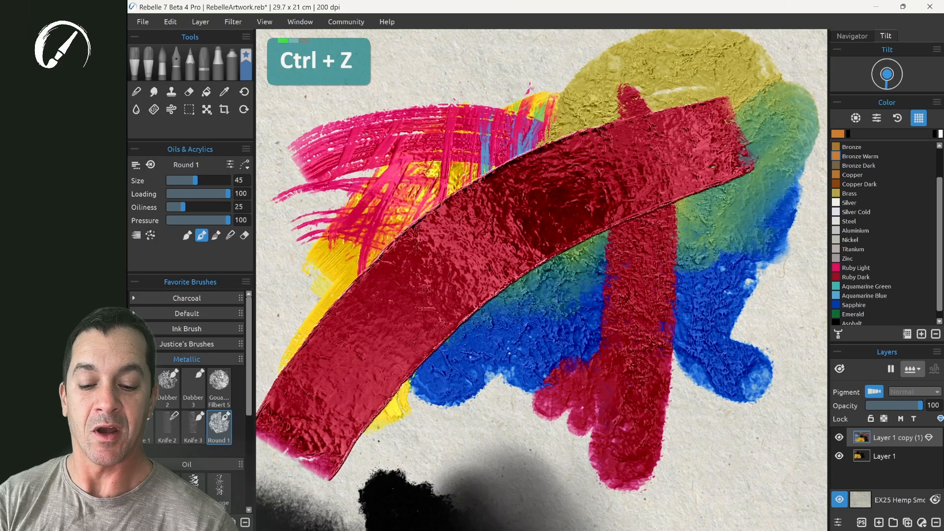
mouse_move(379, 441)
mouse_down()
mouse_move(367, 419)
mouse_move(390, 411)
mouse_move(412, 376)
mouse_move(437, 407)
mouse_up()
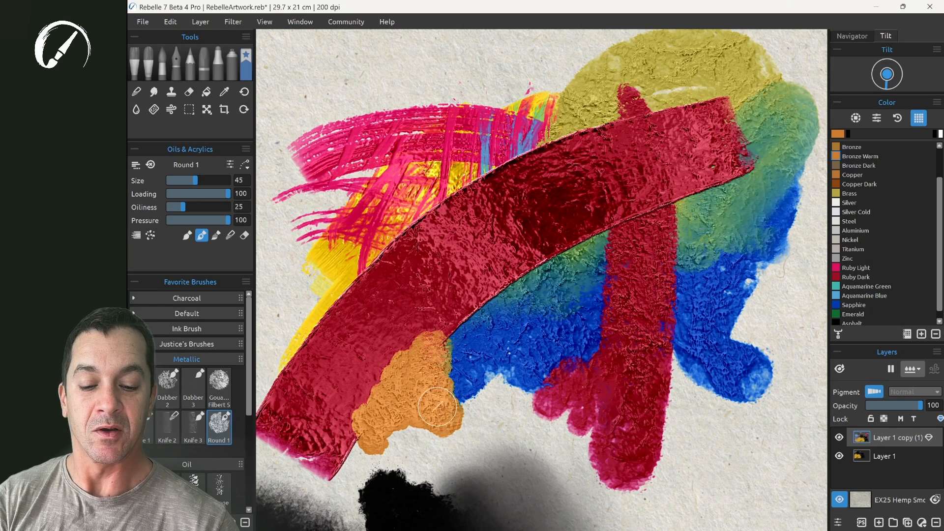
mouse_move(621, 219)
mouse_down()
mouse_move(677, 195)
mouse_move(686, 258)
mouse_up()
mouse_move(698, 207)
mouse_down()
mouse_move(723, 147)
mouse_move(689, 143)
mouse_move(622, 262)
mouse_up()
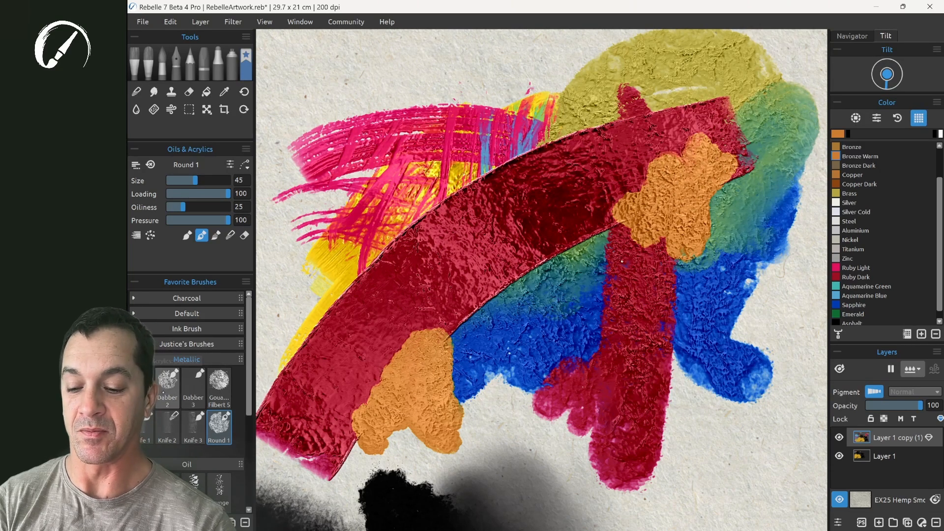
Smear the paint in long curved sweeps across the composition with Knife 2.
click(167, 427)
mouse_move(413, 187)
mouse_down()
mouse_move(576, 335)
mouse_move(802, 202)
mouse_move(373, 106)
mouse_move(250, 258)
mouse_up()
Cross-hatch orange metallic strokes over the whole painting with Rake Sharp 2 at size 40.
drag(250, 400, 250, 463)
click(143, 417)
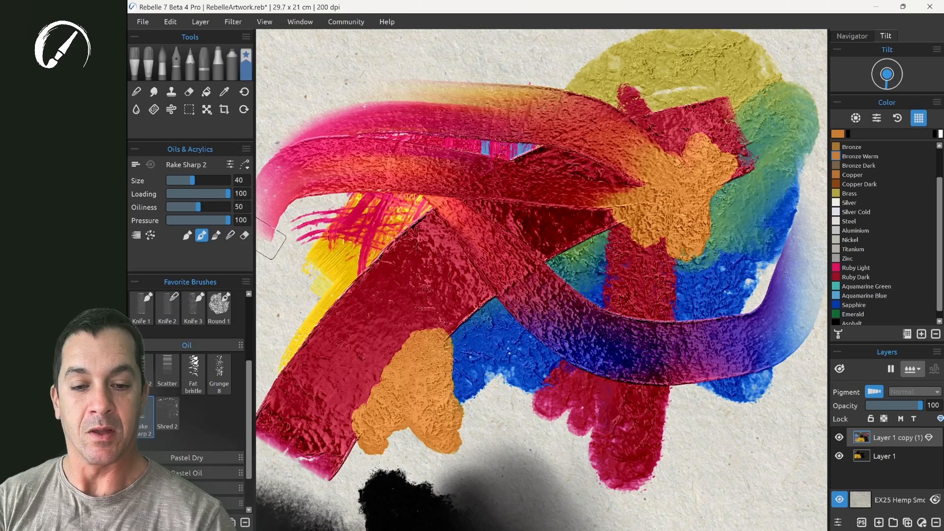
mouse_move(537, 76)
mouse_down()
mouse_move(481, 302)
mouse_move(463, 426)
mouse_up()
mouse_move(407, 123)
mouse_down()
mouse_move(435, 183)
mouse_move(588, 403)
mouse_up()
drag(605, 235, 433, 313)
mouse_move(424, 265)
mouse_down()
mouse_move(596, 165)
mouse_move(607, 63)
mouse_move(659, 353)
mouse_move(275, 275)
mouse_move(155, 202)
mouse_up()
drag(82, 201, 81, 415)
drag(659, 305, 815, 173)
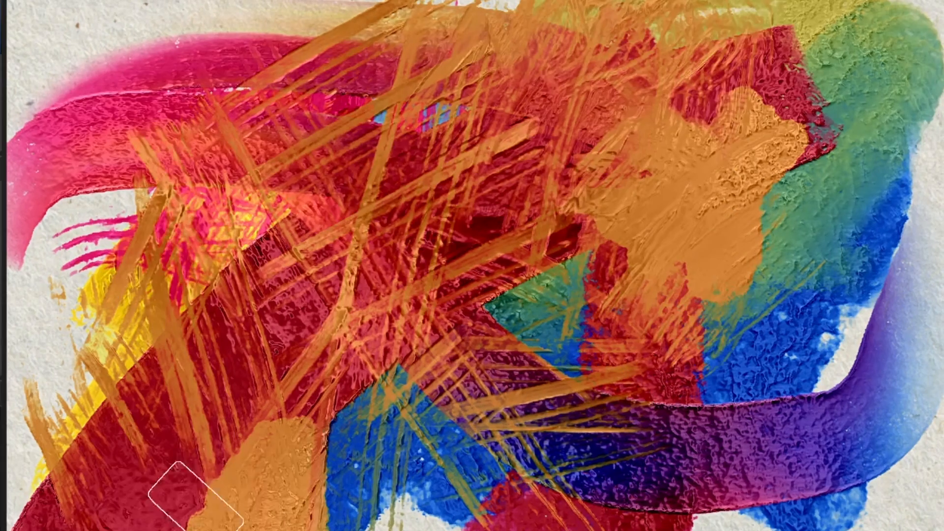
Smear the paint along the painting's lower and outer edges with Rake Sharp 2 blending strokes, and undo the last stroke.
mouse_move(193, 500)
mouse_down()
mouse_move(258, 515)
mouse_move(290, 417)
mouse_up()
mouse_move(369, 470)
mouse_down()
mouse_move(265, 467)
mouse_move(158, 504)
mouse_move(436, 415)
mouse_move(344, 477)
mouse_move(327, 402)
mouse_move(445, 234)
mouse_up()
mouse_move(581, 443)
mouse_down()
mouse_move(649, 453)
mouse_move(723, 422)
mouse_move(733, 445)
mouse_move(789, 173)
mouse_up()
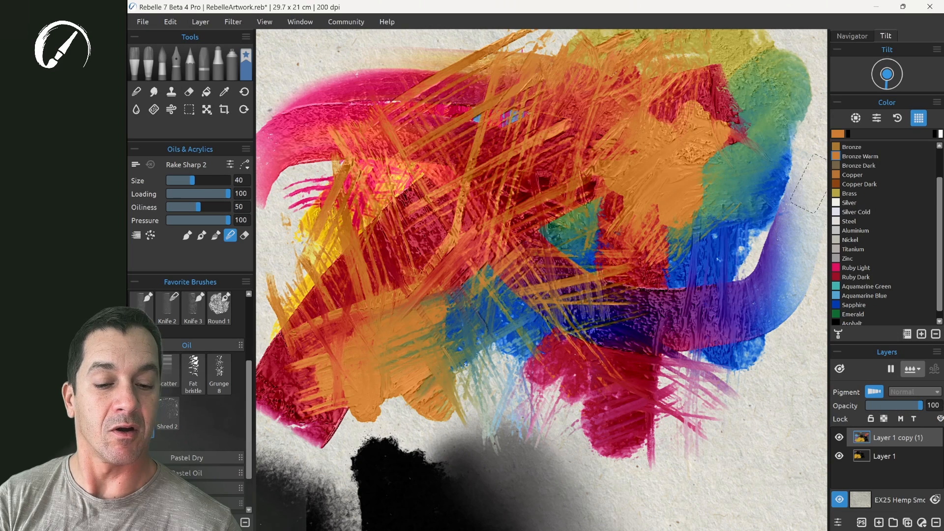
key(ctrl+z)
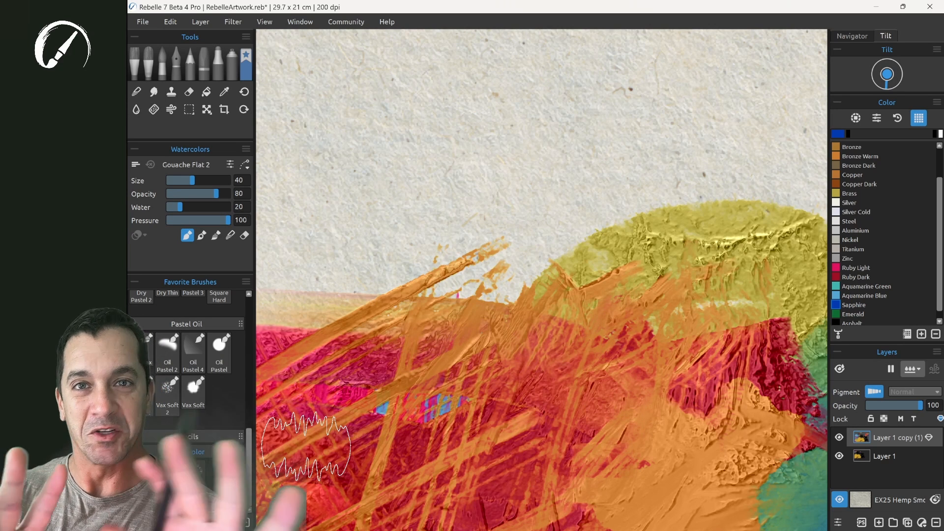
Brush Gold over the ridged paint and fill a patch on the blank paper with the watercolor Round at size 49.
mouse_move(386, 221)
mouse_down()
mouse_move(360, 249)
mouse_move(350, 350)
mouse_move(437, 190)
mouse_up()
mouse_move(457, 235)
mouse_down()
mouse_move(456, 350)
mouse_move(498, 409)
mouse_move(494, 303)
mouse_move(522, 215)
mouse_move(586, 358)
mouse_move(628, 396)
mouse_move(388, 267)
mouse_move(308, 442)
mouse_move(459, 379)
mouse_move(405, 452)
mouse_move(620, 413)
mouse_up()
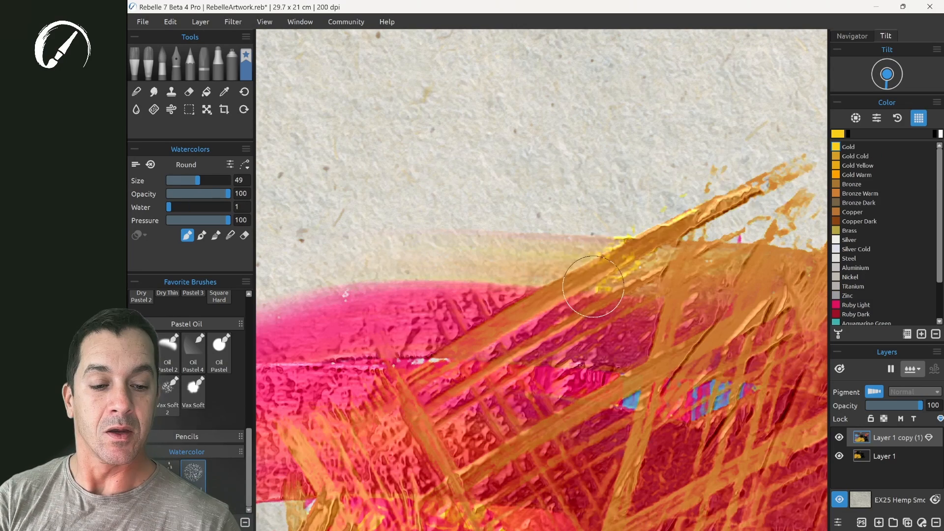
mouse_move(777, 177)
mouse_down()
mouse_move(521, 238)
mouse_move(295, 243)
mouse_move(317, 242)
mouse_up()
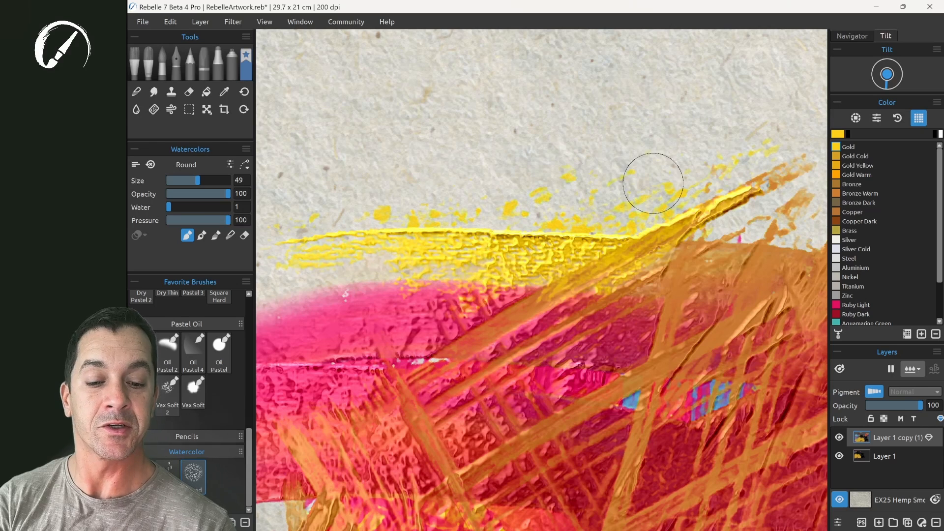
mouse_move(751, 185)
mouse_down()
mouse_move(753, 295)
mouse_move(718, 334)
mouse_move(644, 354)
mouse_move(607, 313)
mouse_move(408, 354)
mouse_move(418, 364)
mouse_up()
mouse_move(597, 83)
mouse_down()
mouse_move(437, 136)
mouse_move(535, 94)
mouse_move(565, 119)
mouse_move(474, 128)
mouse_move(554, 157)
mouse_move(419, 131)
mouse_move(527, 128)
mouse_move(561, 114)
mouse_move(450, 143)
mouse_up()
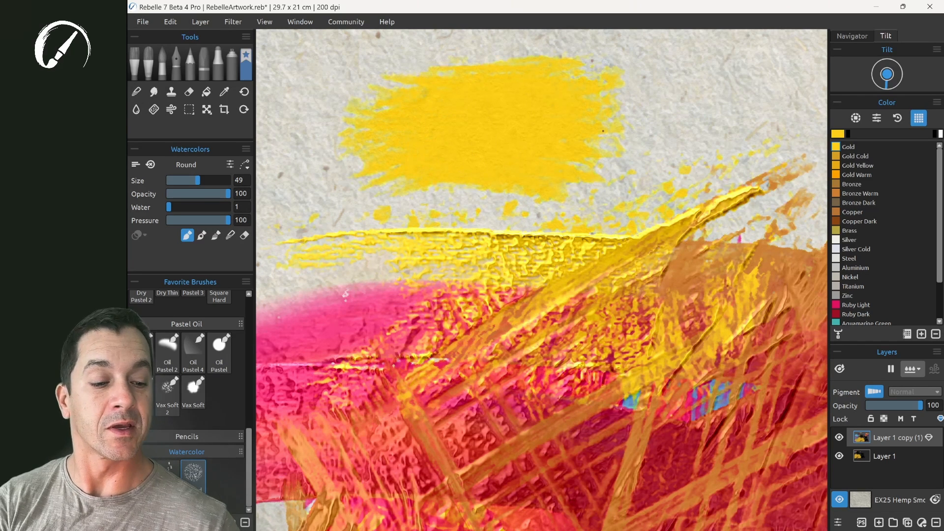
Paint Ruby Dark over part of the gold patch and across the ridged paint below with the watercolor Round brush.
mouse_move(516, 113)
mouse_down()
mouse_move(527, 126)
mouse_move(671, 145)
mouse_move(785, 108)
mouse_move(640, 116)
mouse_move(554, 95)
mouse_move(506, 143)
mouse_move(460, 140)
mouse_up()
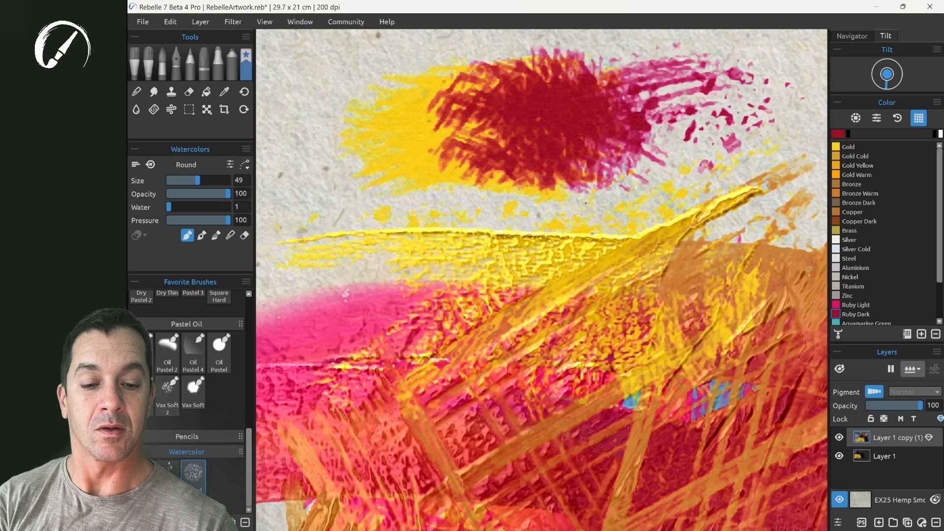
mouse_move(600, 212)
mouse_down()
mouse_move(636, 199)
mouse_move(656, 211)
mouse_move(443, 245)
mouse_move(525, 190)
mouse_move(251, 272)
mouse_move(499, 184)
mouse_move(372, 290)
mouse_move(589, 210)
mouse_move(351, 224)
mouse_move(159, 309)
mouse_move(290, 154)
mouse_move(197, 242)
mouse_move(206, 298)
mouse_move(287, 245)
mouse_move(344, 232)
mouse_move(267, 350)
mouse_move(437, 204)
mouse_move(345, 322)
mouse_move(374, 351)
mouse_move(613, 195)
mouse_move(466, 369)
mouse_move(726, 182)
mouse_move(608, 344)
mouse_move(722, 280)
mouse_move(779, 282)
mouse_move(809, 254)
mouse_up()
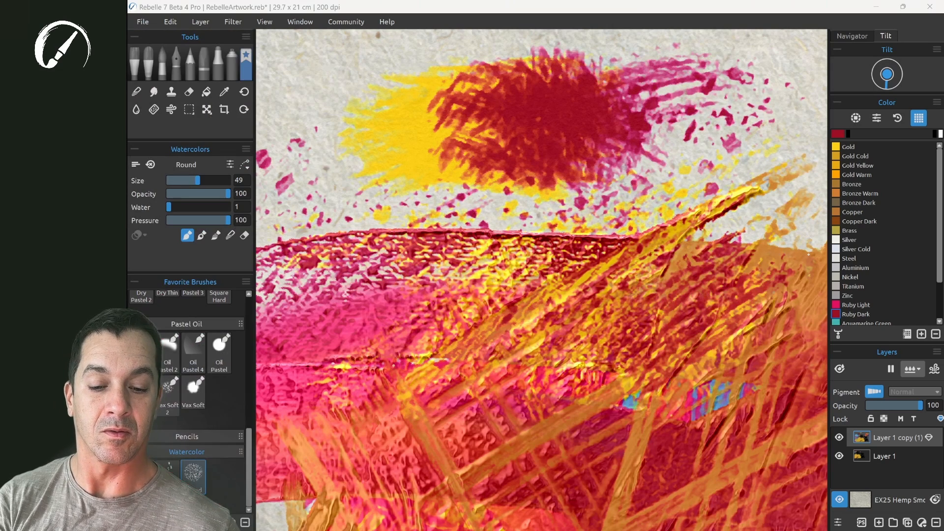
Brush Aquamarine Blue over the ridged paint and the ruby patch with the watercolor Round, including wetter strokes at Water 37.
scroll(937, 297, down, 3)
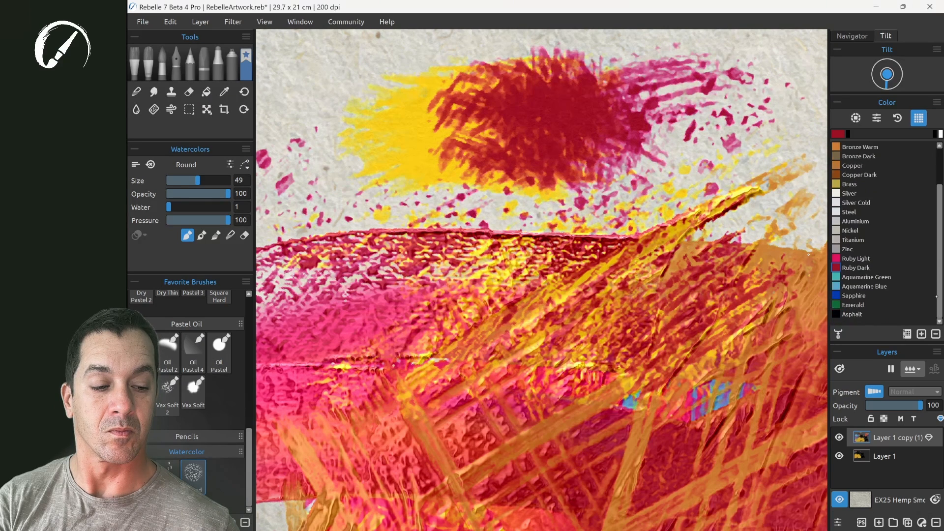
mouse_move(688, 207)
mouse_down()
mouse_move(585, 295)
mouse_move(497, 300)
mouse_move(394, 281)
mouse_move(451, 194)
mouse_move(261, 268)
mouse_up()
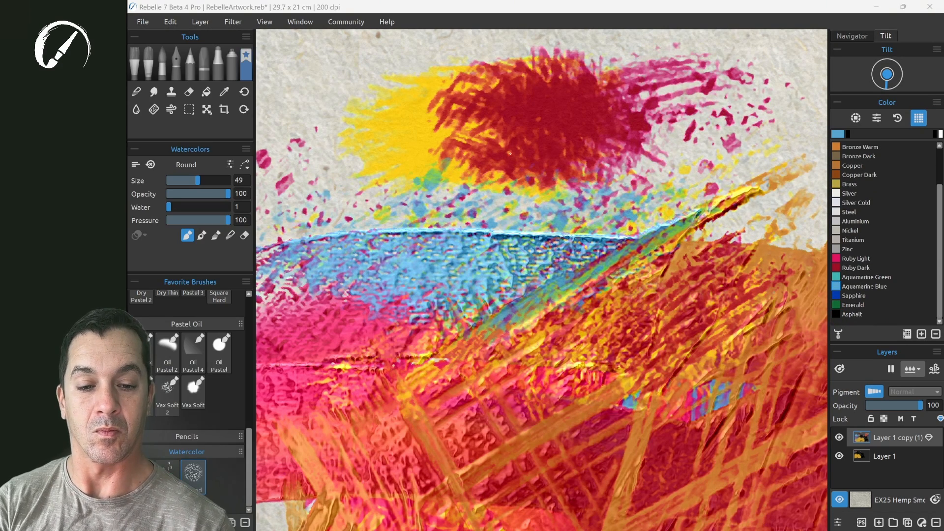
mouse_move(476, 128)
mouse_down()
mouse_move(609, 100)
mouse_move(599, 157)
mouse_up()
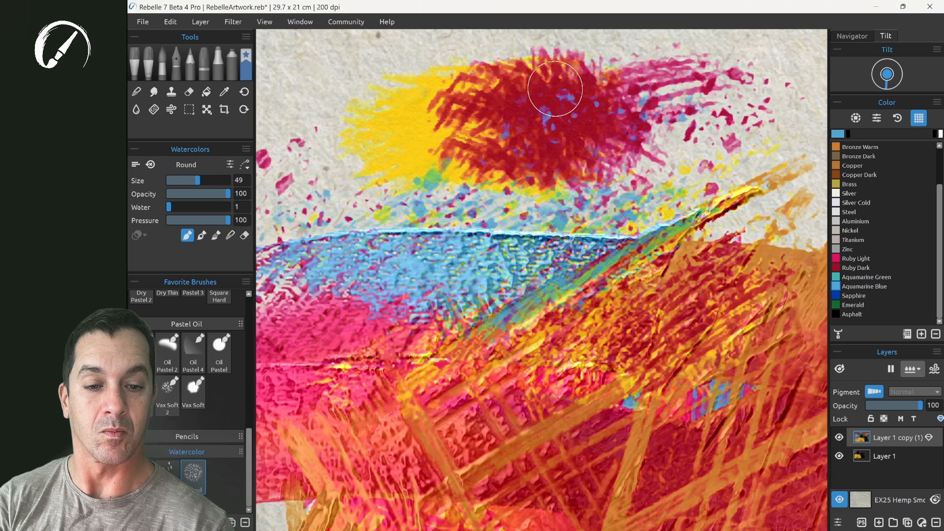
mouse_move(555, 89)
mouse_down()
mouse_move(510, 89)
mouse_move(422, 141)
mouse_move(590, 114)
mouse_move(616, 140)
mouse_move(586, 128)
mouse_move(659, 138)
mouse_move(699, 115)
mouse_up()
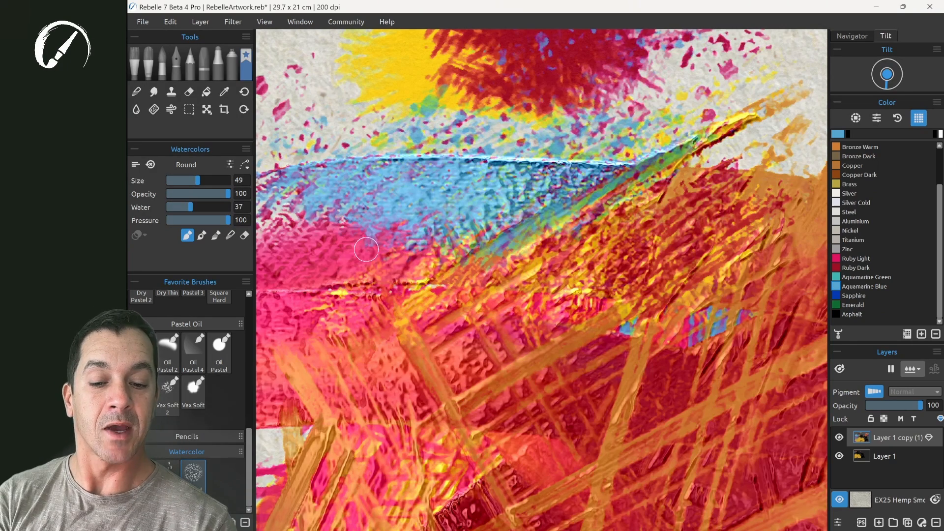
mouse_move(500, 238)
mouse_down()
mouse_move(604, 236)
mouse_move(605, 192)
mouse_move(663, 234)
mouse_up()
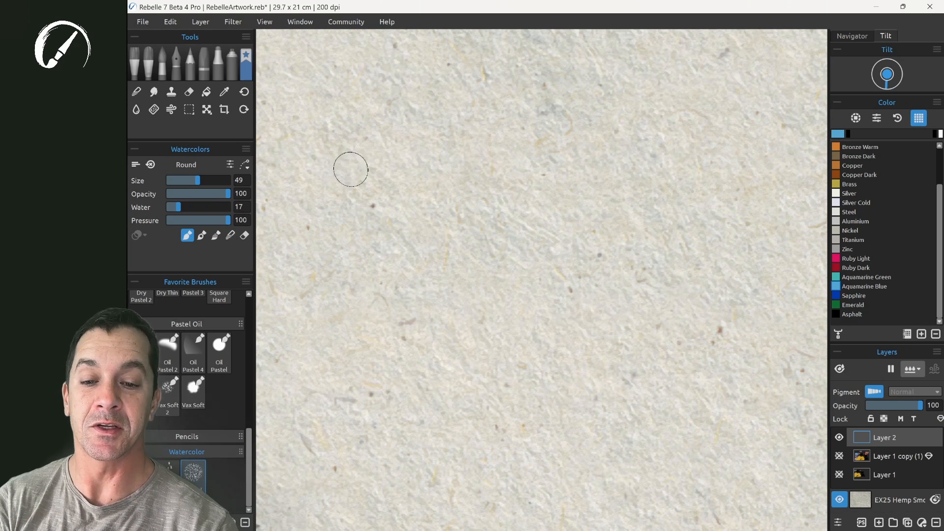
Paint an Aquamarine Blue watercolor patch on the empty Layer 2 with the Round brush at Water 17.
mouse_move(351, 169)
mouse_down()
mouse_move(431, 120)
mouse_move(435, 145)
mouse_move(392, 218)
mouse_move(526, 145)
mouse_move(369, 301)
mouse_move(475, 236)
mouse_move(553, 212)
mouse_move(448, 343)
mouse_move(518, 220)
mouse_move(332, 265)
mouse_move(490, 386)
mouse_up()
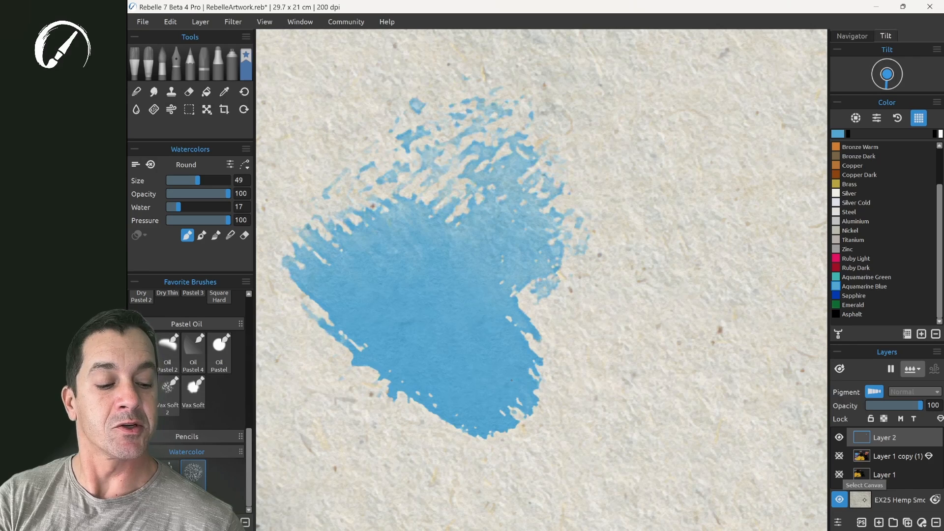
Try a pale pink canvas color on the EX25 Hemp Smooth paper, and switch the canvas to its default color.
click(860, 500)
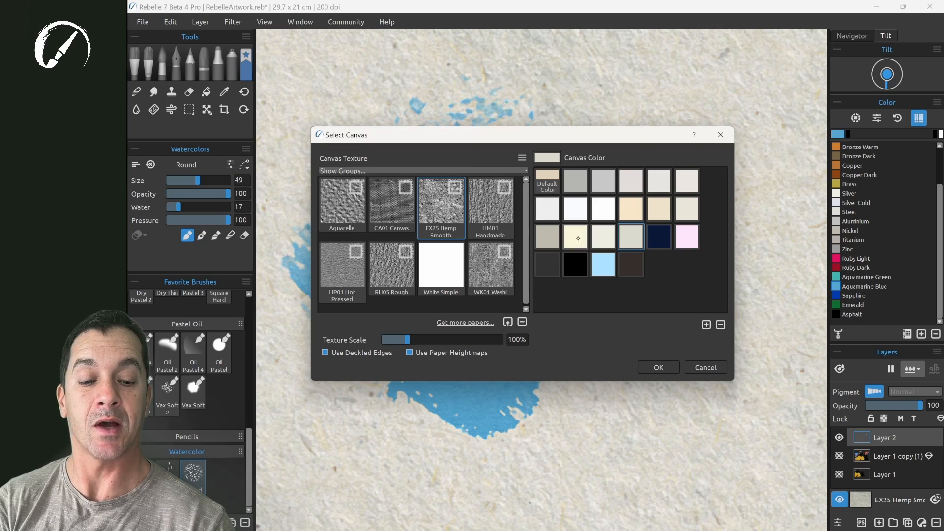
click(658, 368)
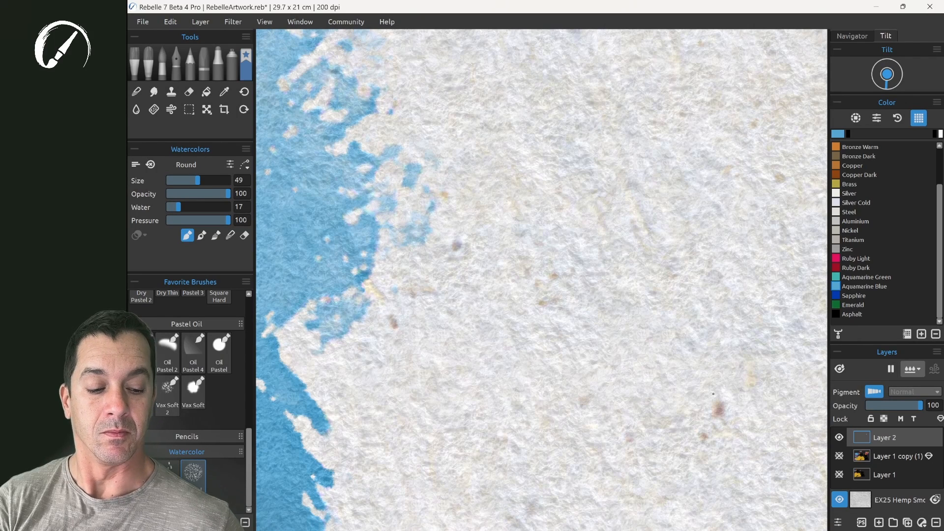
click(863, 499)
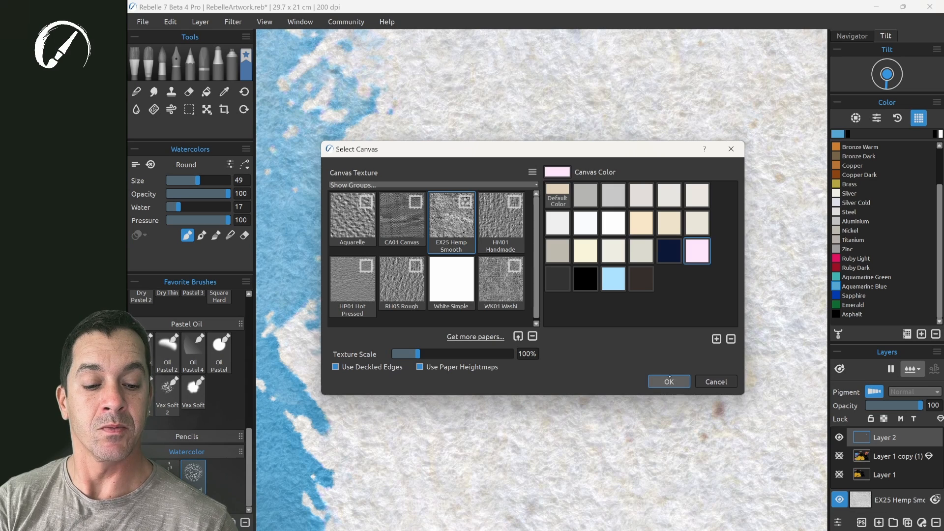
click(669, 379)
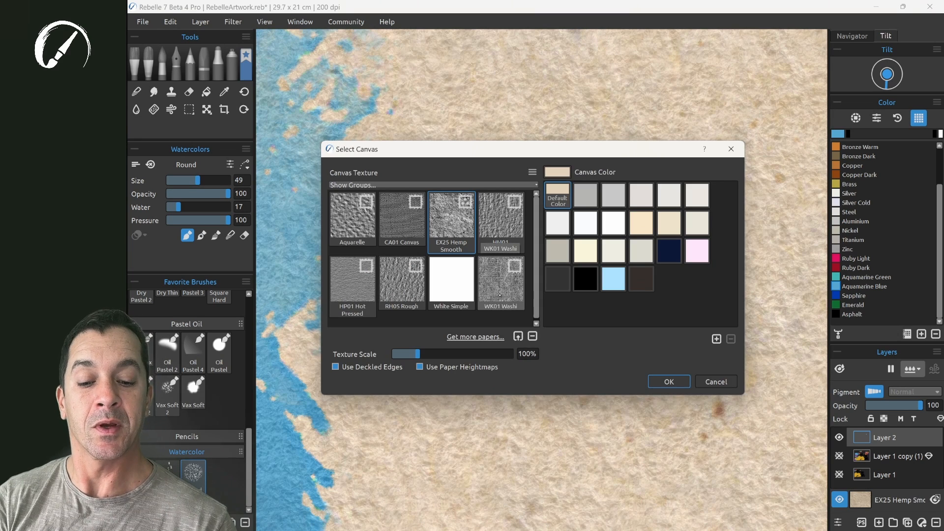
Change the canvas texture to WK01 Washi and paint a second Aquamarine Blue patch beside the first.
click(500, 290)
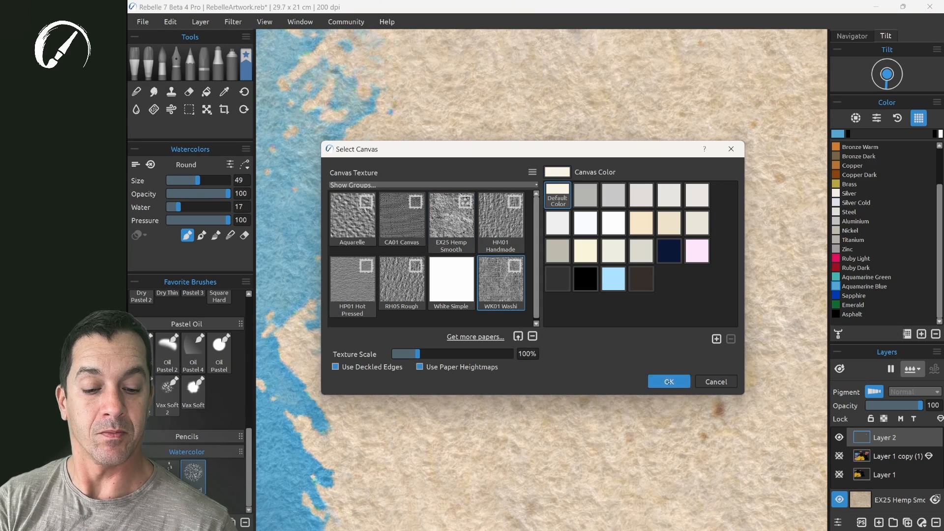
click(669, 382)
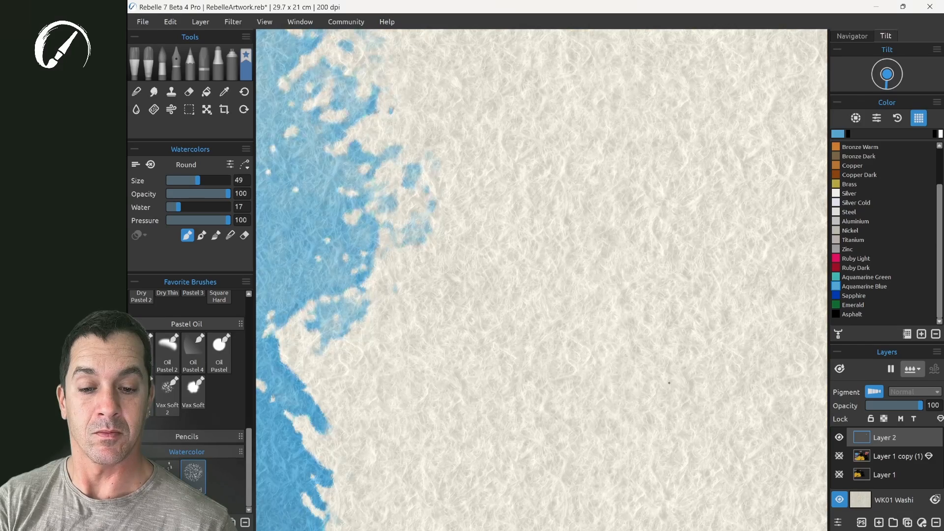
scroll(604, 176, up, 3)
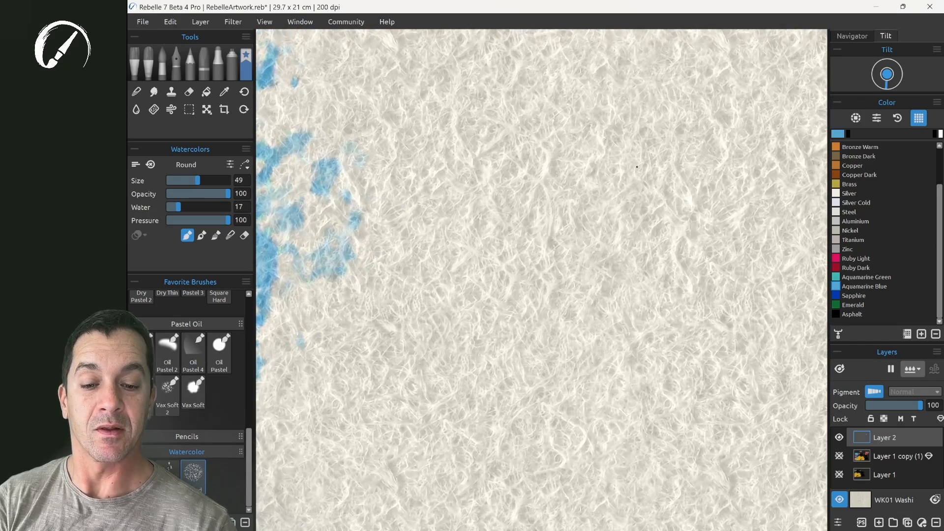
scroll(682, 144, down, 3)
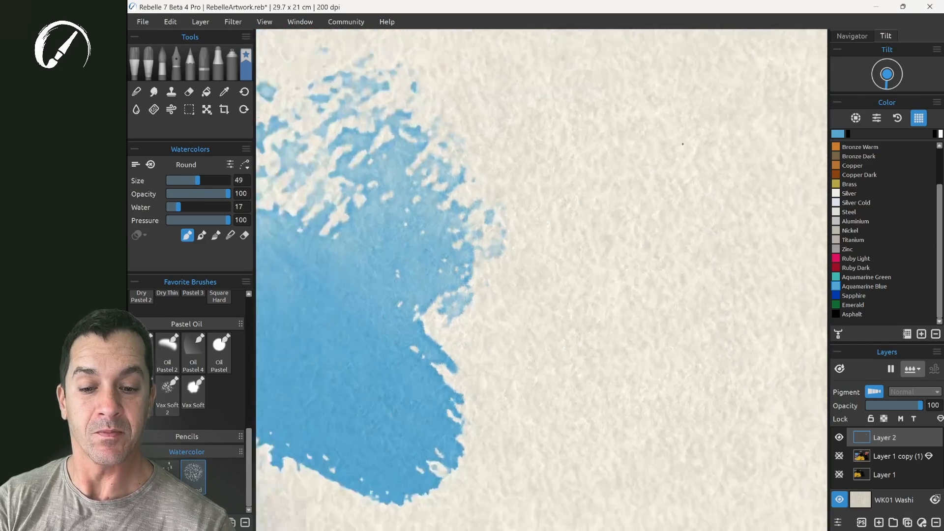
mouse_move(672, 153)
mouse_down()
mouse_move(742, 196)
mouse_move(731, 339)
mouse_move(659, 375)
mouse_move(709, 334)
mouse_move(738, 190)
mouse_move(769, 306)
mouse_move(627, 371)
mouse_move(748, 369)
mouse_move(635, 243)
mouse_move(610, 123)
mouse_move(653, 230)
mouse_up()
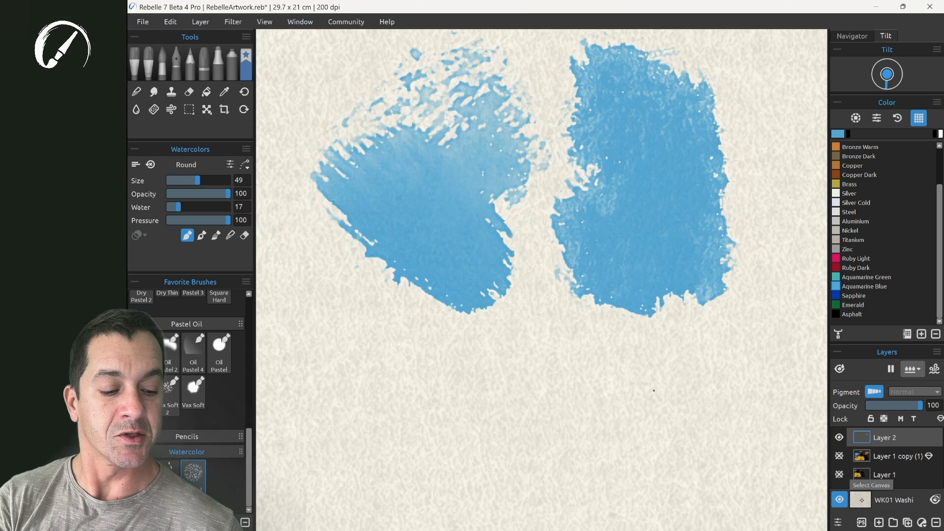
Change the canvas texture to Aquarelle and paint a third Aquamarine Blue patch below the other two.
click(865, 493)
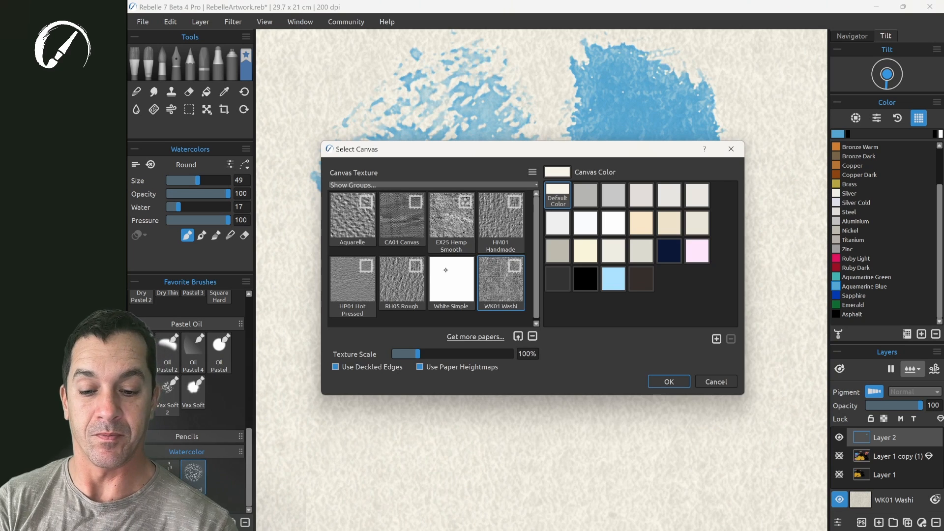
click(402, 280)
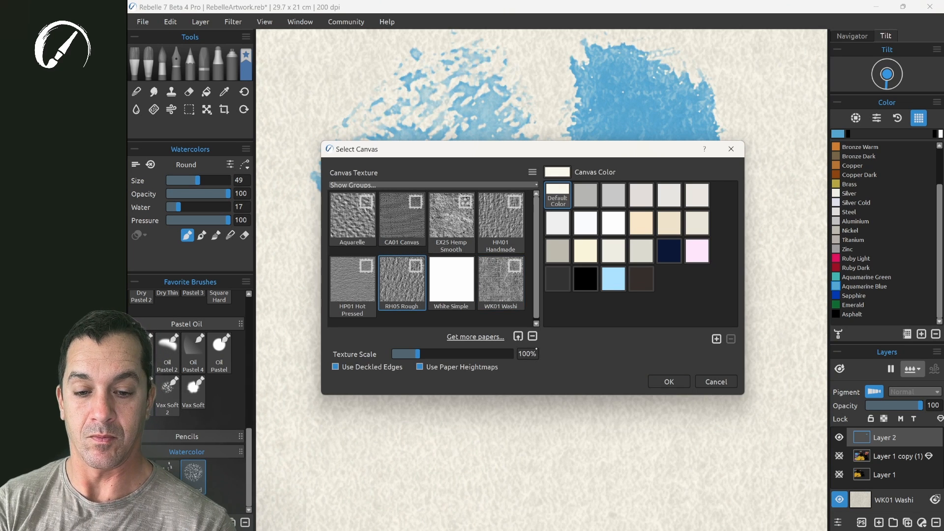
double_click(352, 217)
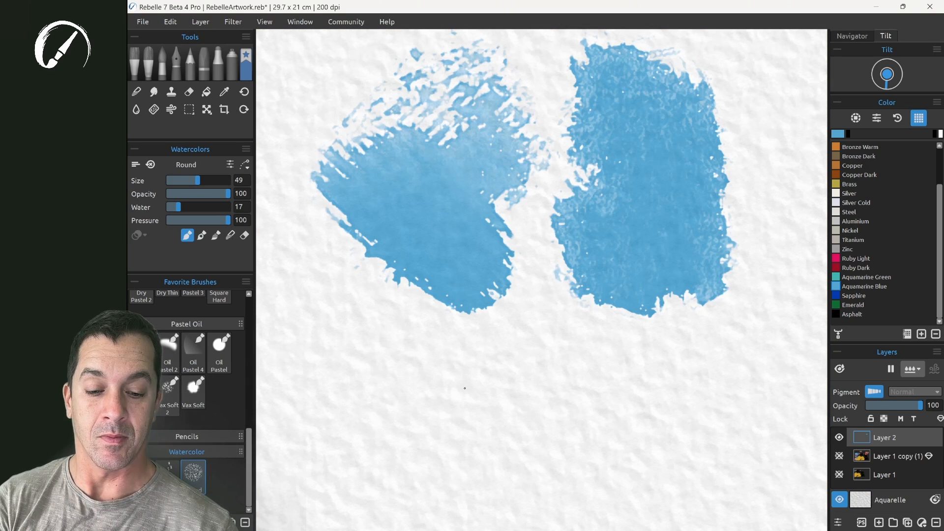
mouse_move(521, 315)
mouse_down()
mouse_move(500, 337)
mouse_move(487, 419)
mouse_move(574, 392)
mouse_move(639, 409)
mouse_move(659, 477)
mouse_move(472, 423)
mouse_move(555, 497)
mouse_move(600, 475)
mouse_up()
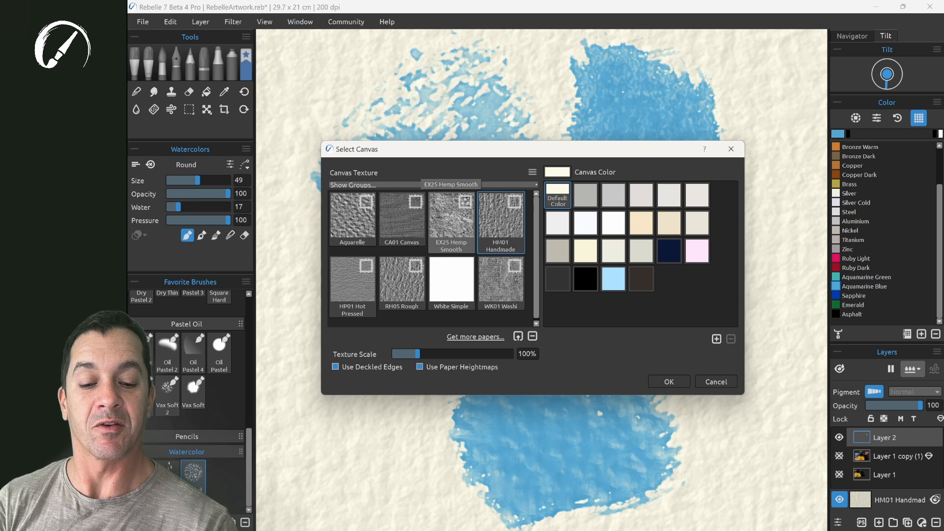
Switch to the web browser's paper catalog and examine the Archival set's EX16 and EX17 samples, including ink pen, drying, watercolor and pencil.
click(475, 337)
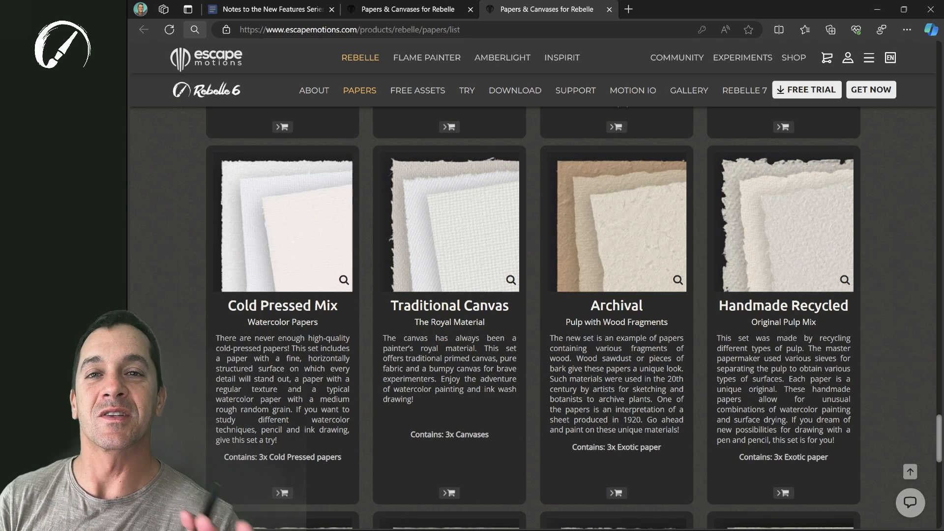
click(630, 264)
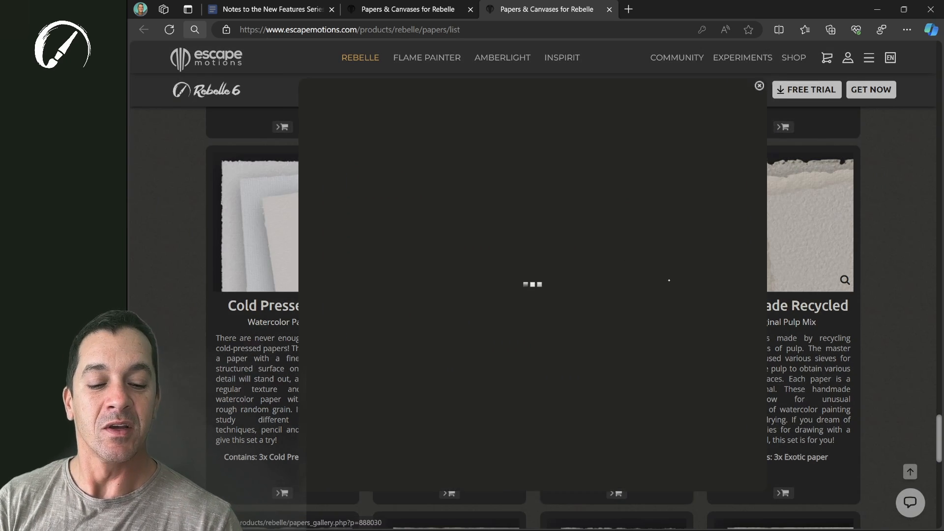
click(733, 283)
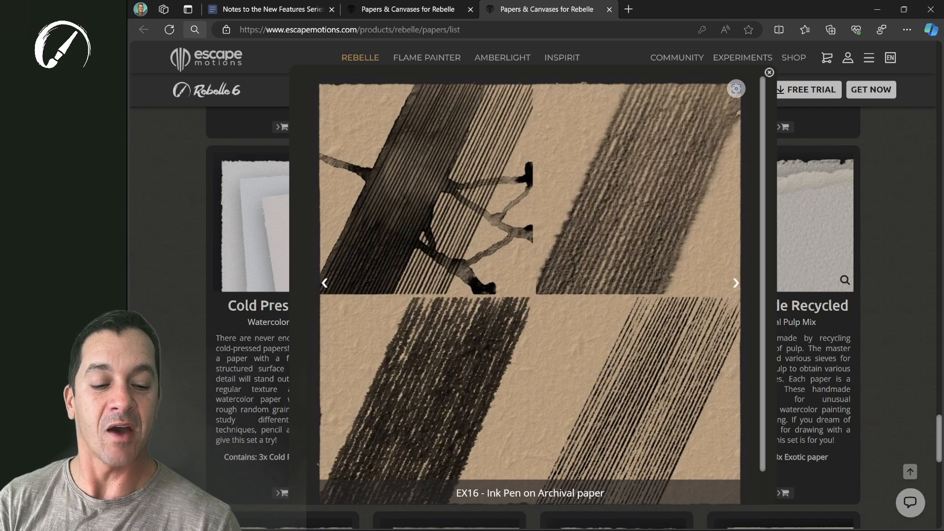
click(735, 283)
click(735, 282)
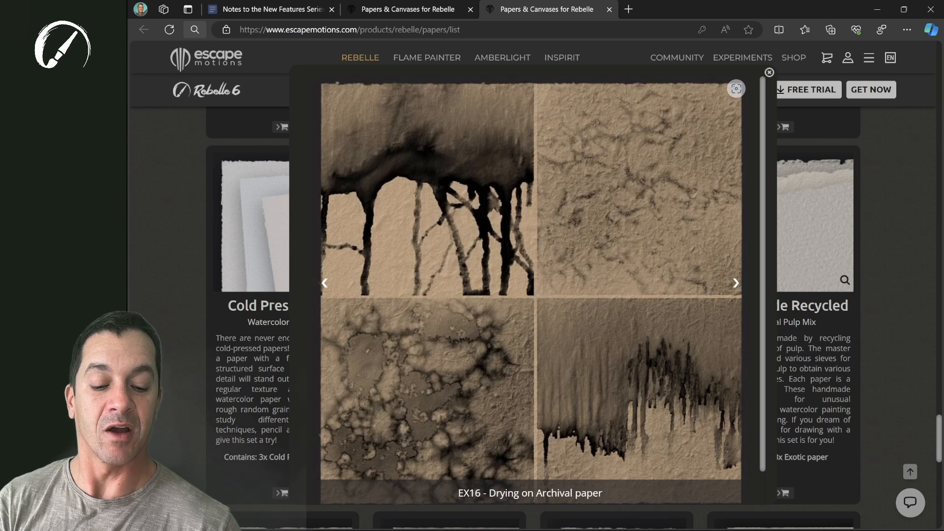
click(736, 283)
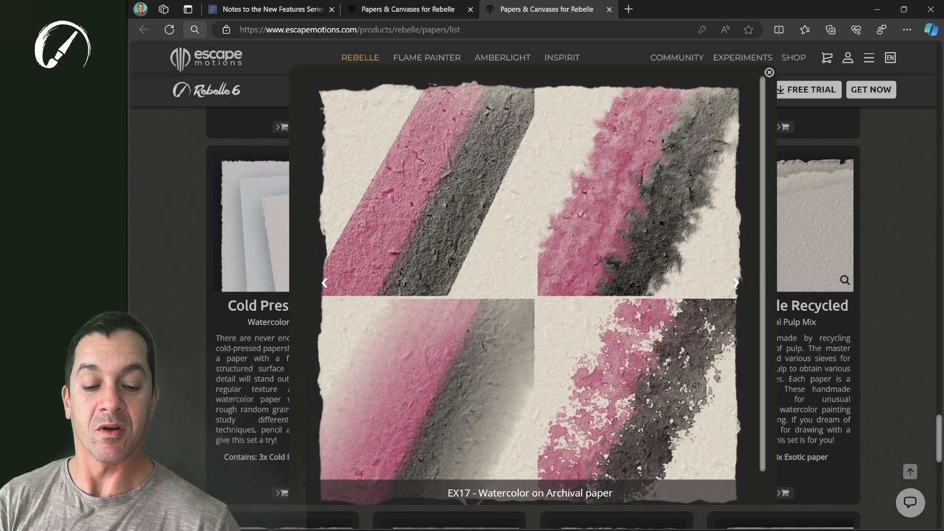
click(736, 283)
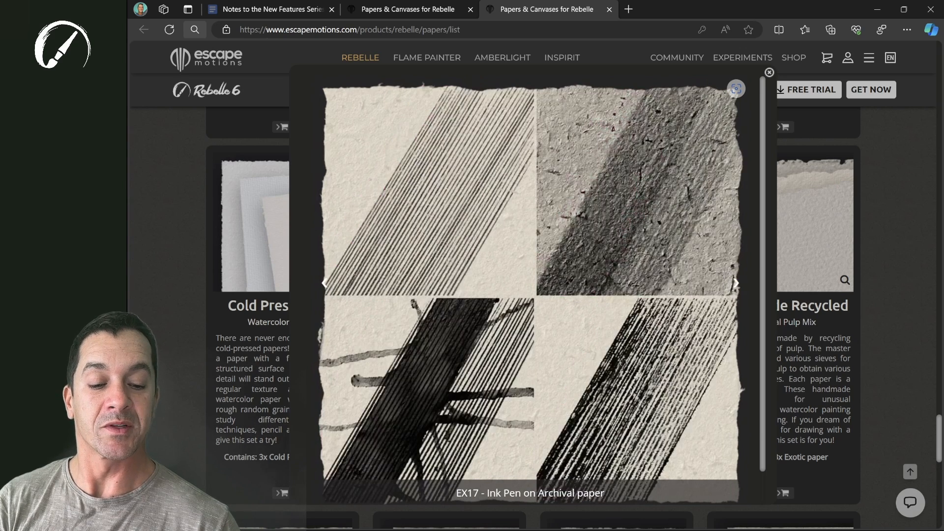
click(736, 283)
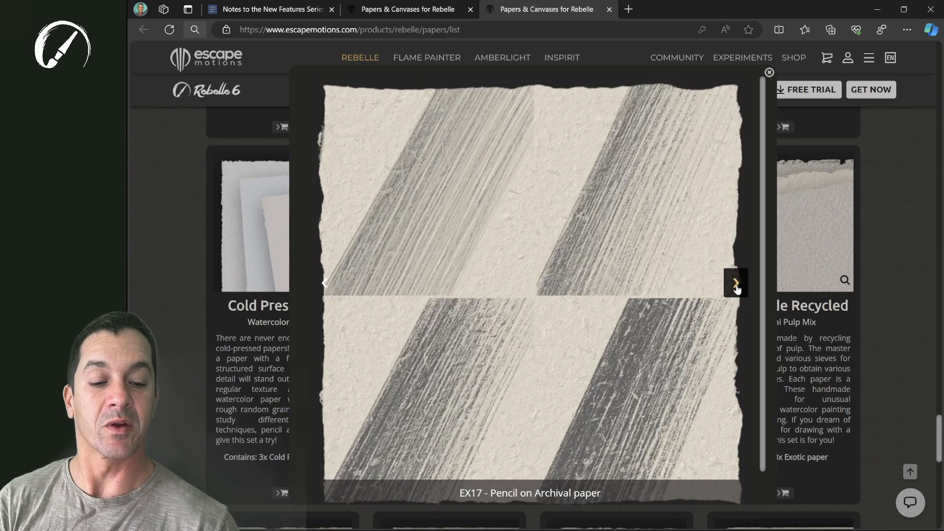
click(768, 73)
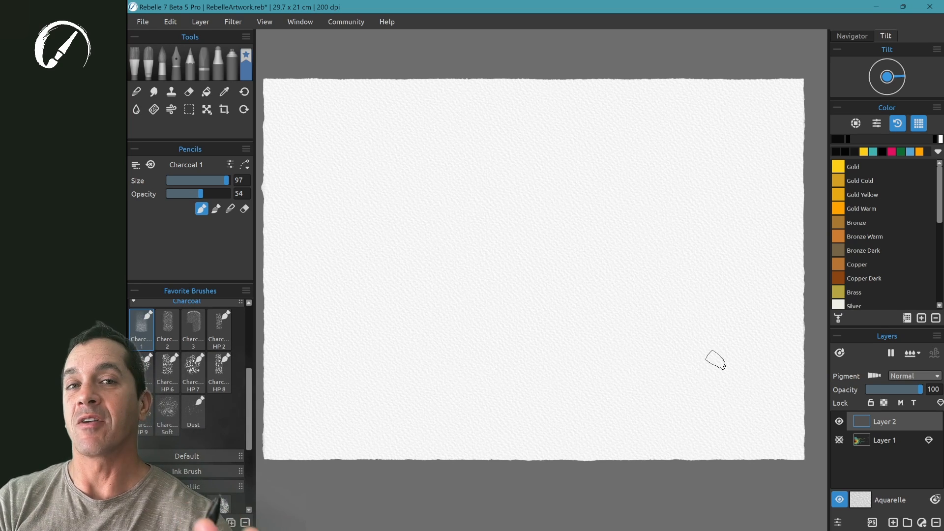
Show the Structures panel and place the maple leaf structure centrally on the Aquarelle canvas.
key(alt+w)
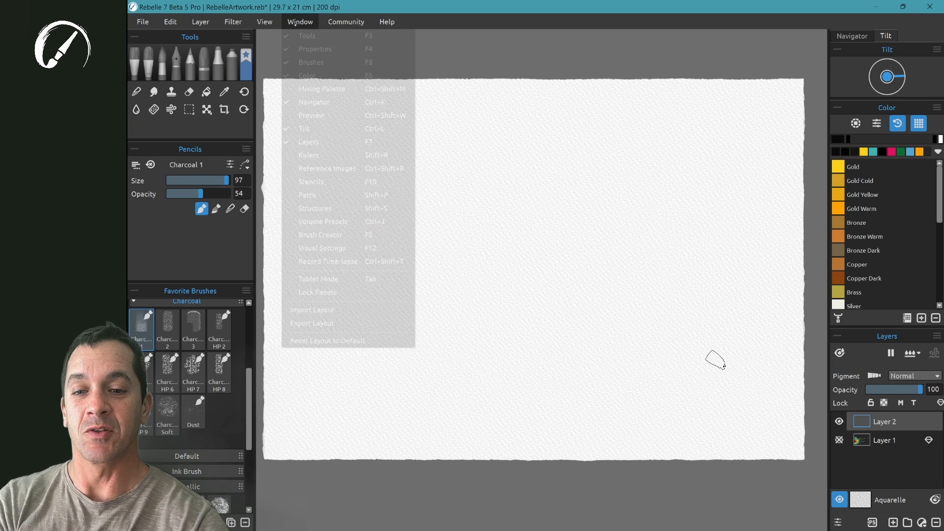
click(324, 208)
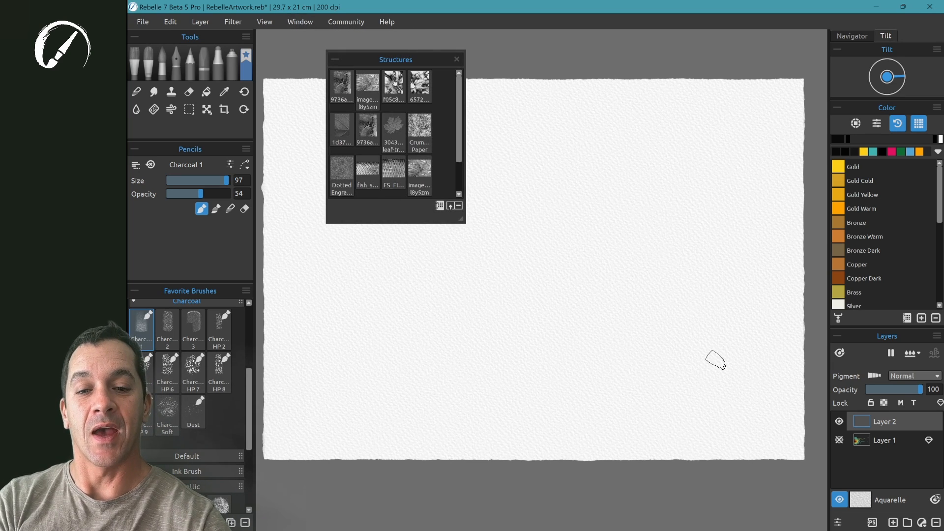
drag(396, 60, 362, 49)
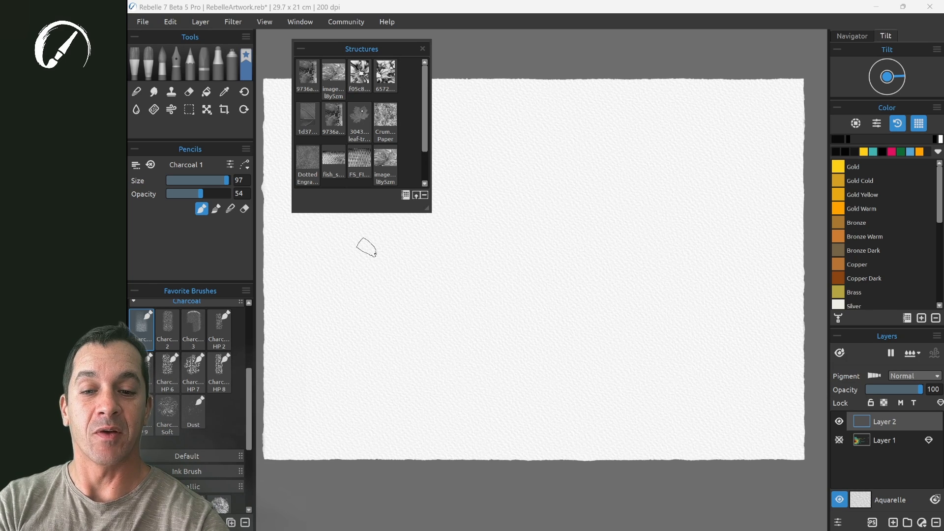
click(363, 112)
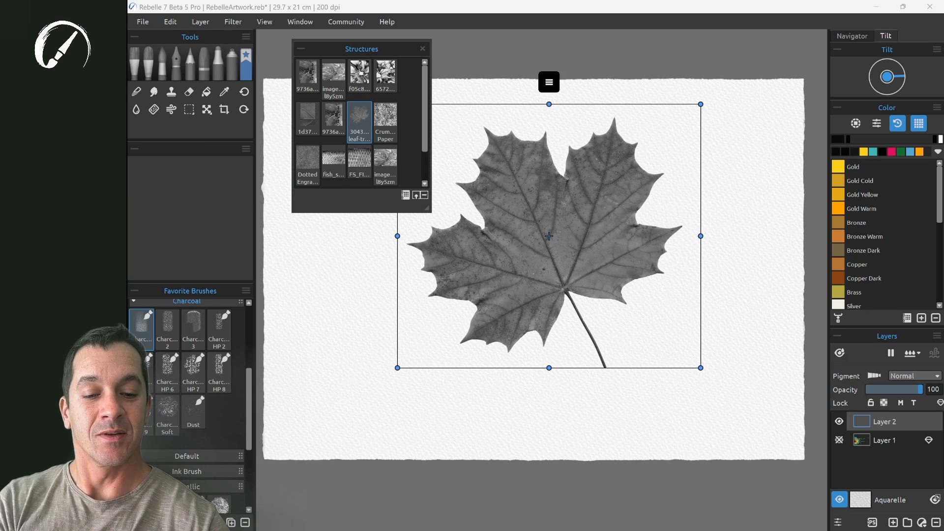
click(531, 395)
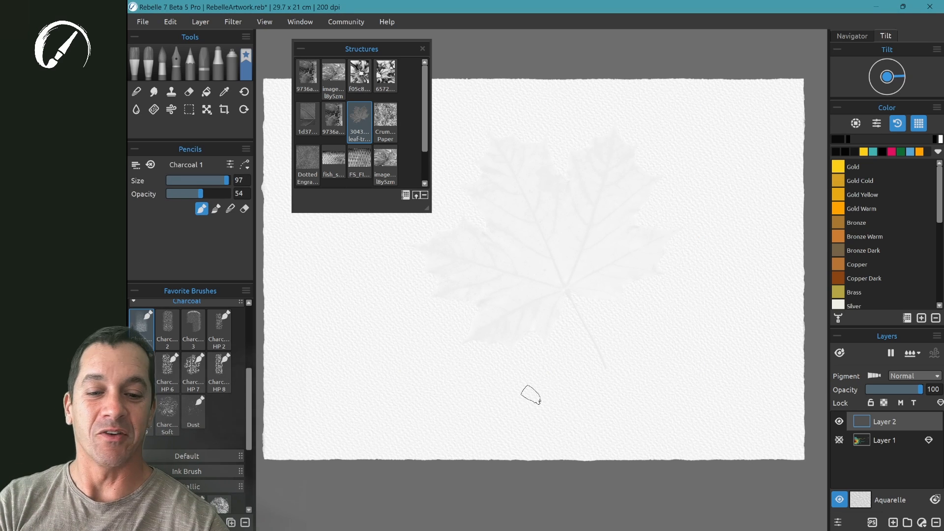
Shade over most of the maple leaf structure on Layer 2 with the black Charcoal 1 brush, and inspect the imprint up close.
mouse_move(480, 240)
mouse_down()
mouse_move(567, 175)
mouse_move(503, 236)
mouse_move(546, 212)
mouse_move(502, 259)
mouse_move(590, 193)
mouse_move(512, 264)
mouse_move(586, 210)
mouse_move(531, 264)
mouse_move(590, 228)
mouse_move(535, 276)
mouse_move(601, 229)
mouse_move(539, 285)
mouse_move(598, 245)
mouse_move(534, 304)
mouse_move(617, 246)
mouse_move(535, 321)
mouse_move(636, 248)
mouse_move(531, 337)
mouse_move(619, 271)
mouse_move(546, 340)
mouse_move(623, 255)
mouse_move(526, 266)
mouse_move(592, 191)
mouse_move(515, 205)
mouse_move(557, 152)
mouse_move(475, 162)
mouse_move(518, 109)
mouse_move(504, 113)
mouse_move(479, 154)
mouse_move(513, 150)
mouse_move(513, 166)
mouse_move(590, 128)
mouse_move(536, 193)
mouse_move(627, 123)
mouse_move(637, 128)
mouse_move(578, 192)
mouse_move(673, 138)
mouse_move(583, 221)
mouse_move(642, 186)
mouse_move(684, 181)
mouse_move(665, 224)
mouse_move(609, 278)
mouse_move(608, 291)
mouse_move(686, 244)
mouse_move(596, 297)
mouse_move(587, 271)
mouse_move(641, 184)
mouse_move(509, 183)
mouse_up()
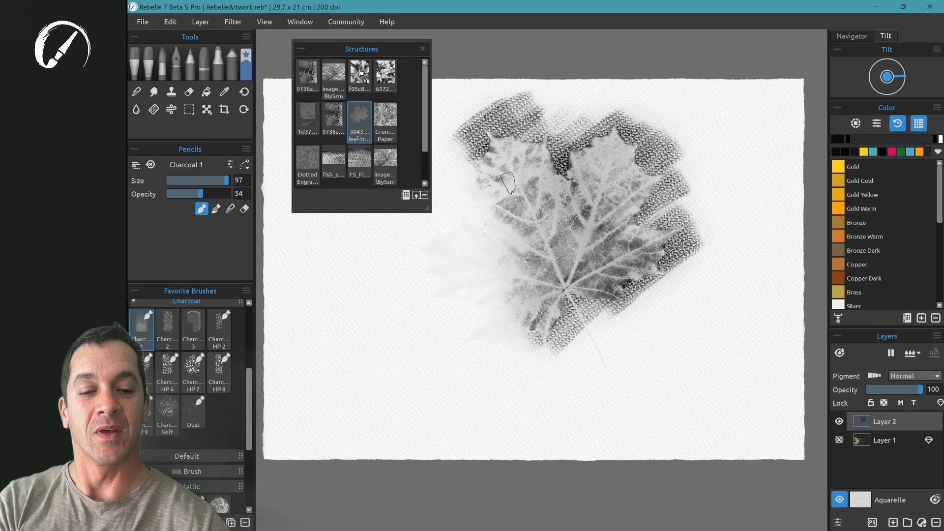
scroll(633, 138, up, 5)
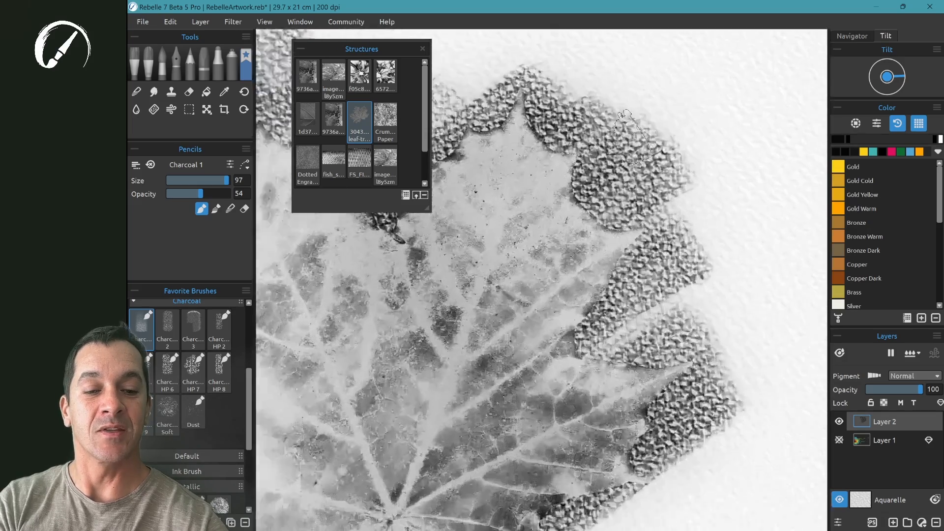
scroll(633, 137, down, 5)
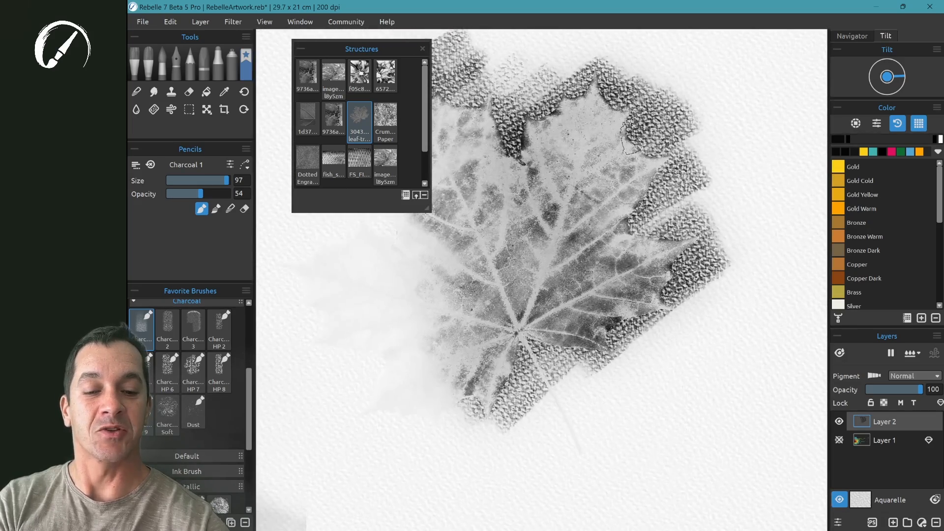
Place the leaf-vein structure beside the maple leaf and shade over its upper half with the Charcoal 1 brush.
scroll(631, 138, left, 3)
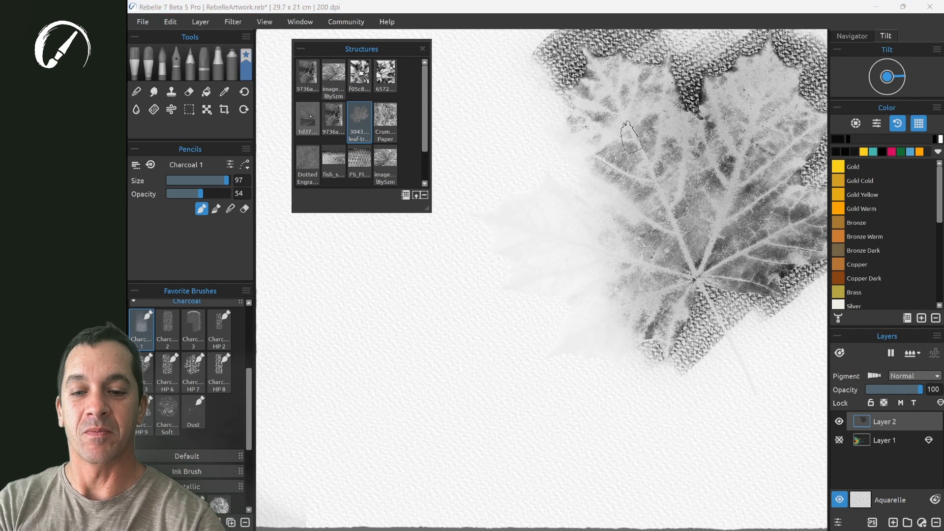
click(308, 118)
drag(665, 197, 472, 216)
click(593, 282)
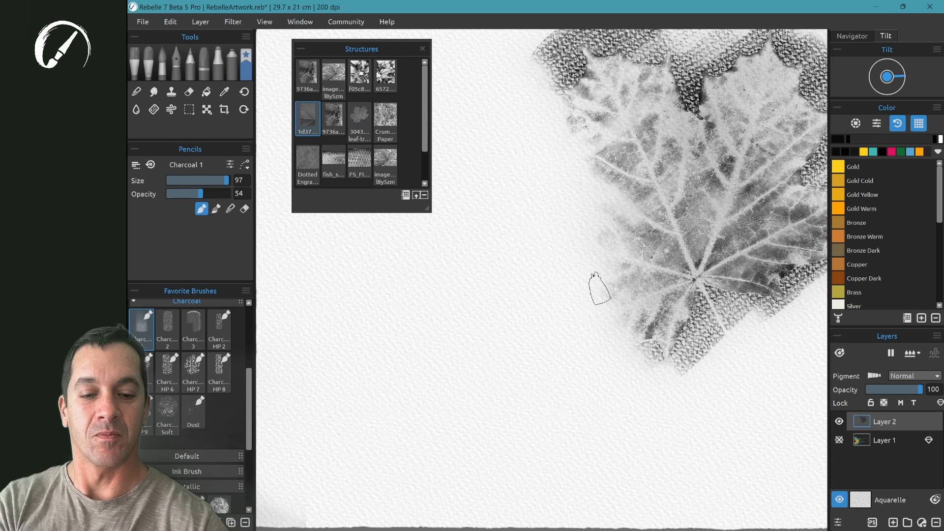
scroll(599, 289, left, 4)
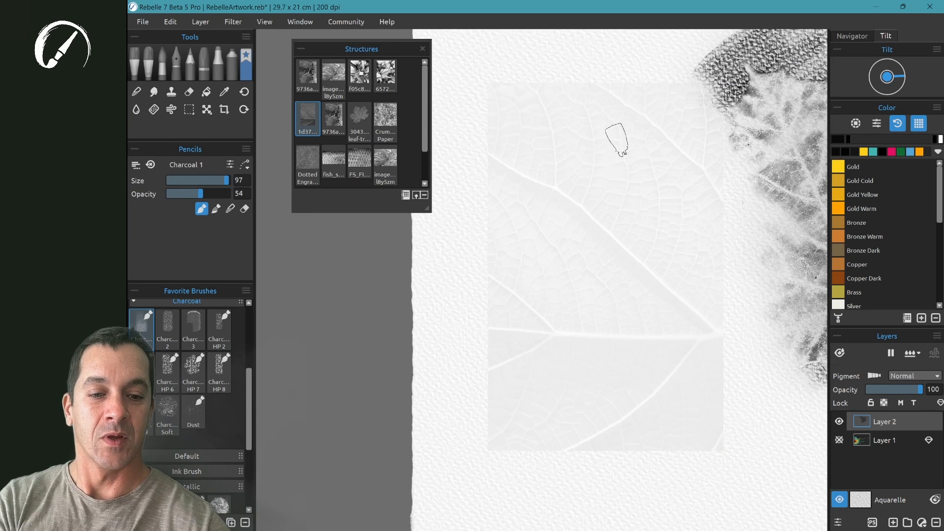
mouse_move(615, 139)
mouse_down()
mouse_move(554, 192)
mouse_move(628, 149)
mouse_move(570, 196)
mouse_move(653, 157)
mouse_move(591, 232)
mouse_move(679, 185)
mouse_move(615, 240)
mouse_move(654, 245)
mouse_move(607, 245)
mouse_move(573, 205)
mouse_move(605, 269)
mouse_move(551, 210)
mouse_move(585, 291)
mouse_move(547, 219)
mouse_move(559, 287)
mouse_move(601, 223)
mouse_move(578, 204)
mouse_move(566, 229)
mouse_move(601, 255)
mouse_move(613, 280)
mouse_move(615, 212)
mouse_move(581, 188)
mouse_move(654, 111)
mouse_move(681, 129)
mouse_move(724, 198)
mouse_move(714, 259)
mouse_move(657, 259)
mouse_move(637, 112)
mouse_move(538, 198)
mouse_move(595, 116)
mouse_move(525, 180)
mouse_move(558, 110)
mouse_move(535, 155)
mouse_move(535, 275)
mouse_up()
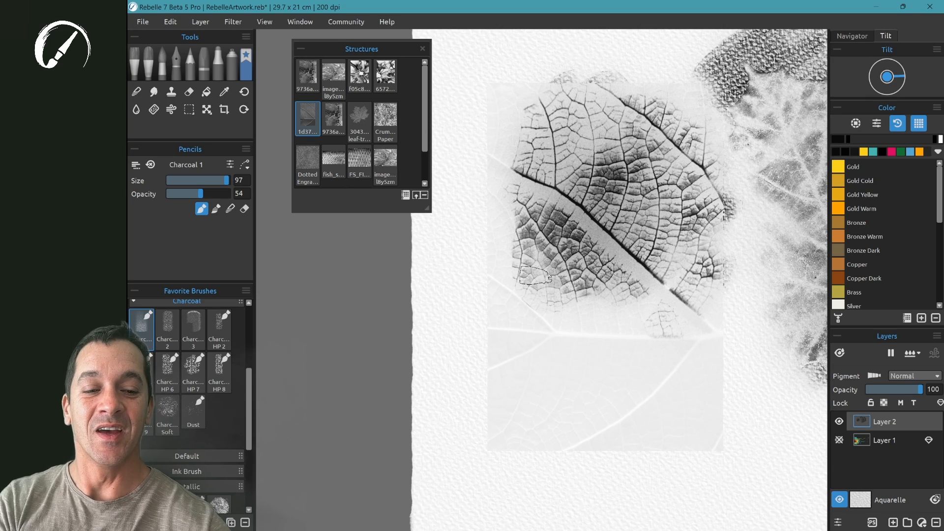
Apply the marbled cell structure 6572 over the right part of the canvas and collapse the Structures panel.
scroll(535, 276, right, 6)
scroll(535, 275, down, 2)
scroll(535, 275, right, 5)
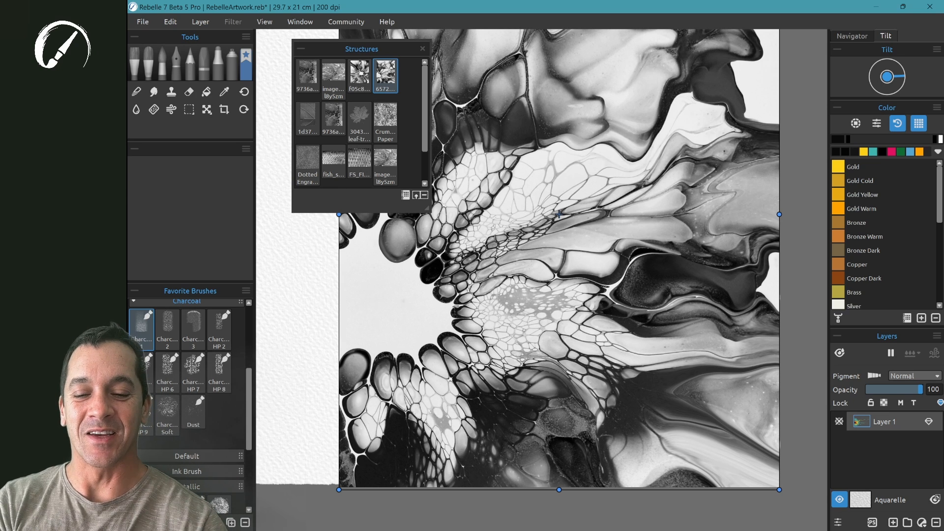
click(309, 282)
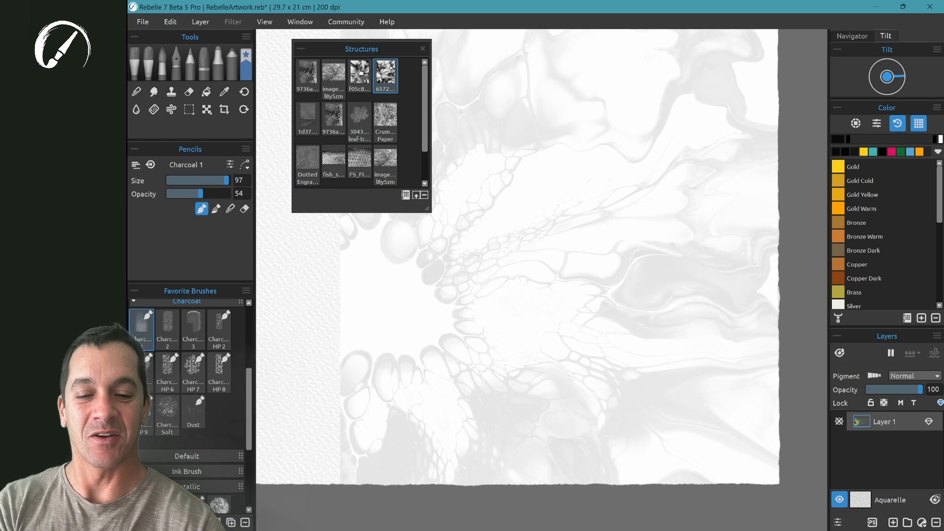
click(301, 49)
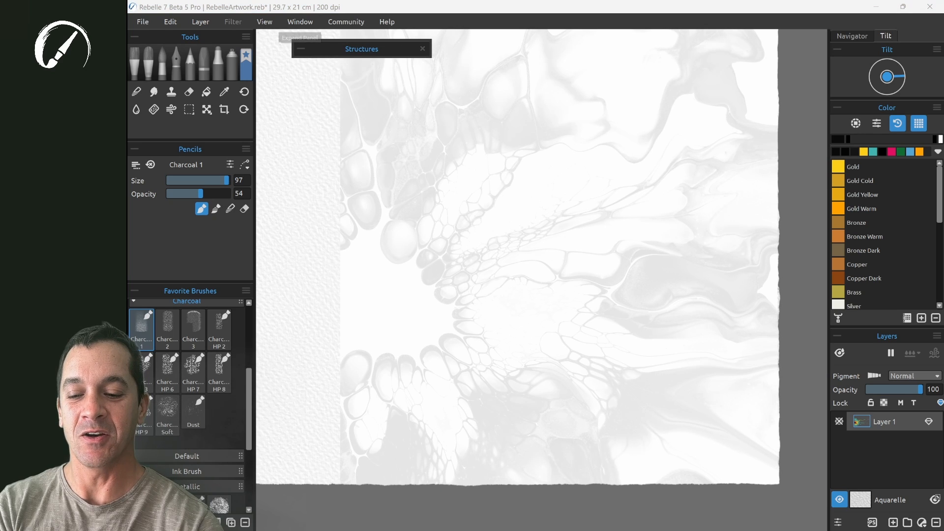
Add a new layer and paint a curved Gold area over the marbled structure's cells with the Gouache Filbert 2 brush.
drag(248, 377, 248, 314)
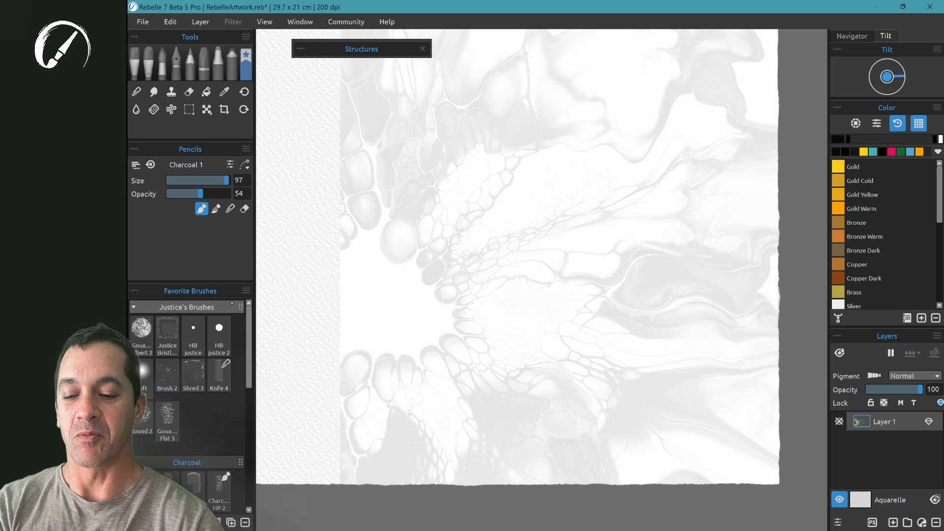
click(143, 333)
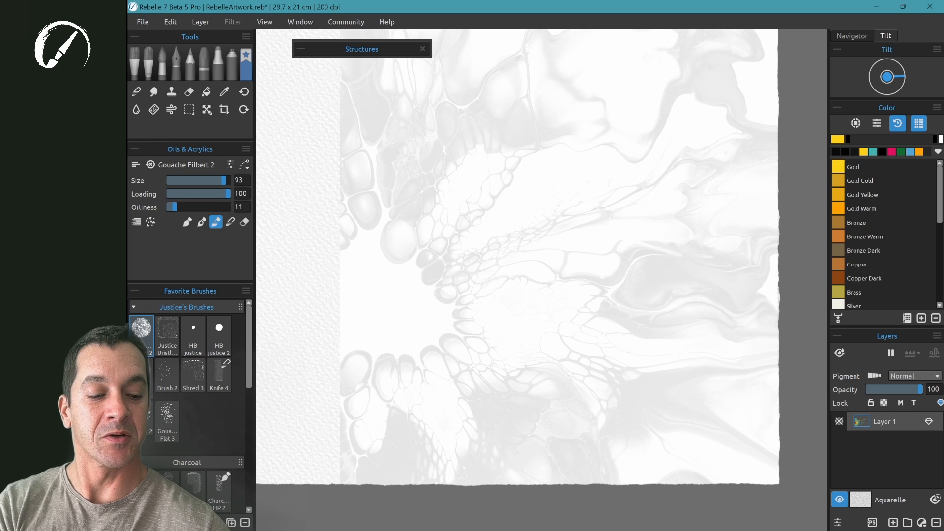
key(ctrl+shift+n)
mouse_move(354, 229)
mouse_down()
mouse_move(359, 169)
mouse_move(361, 263)
mouse_up()
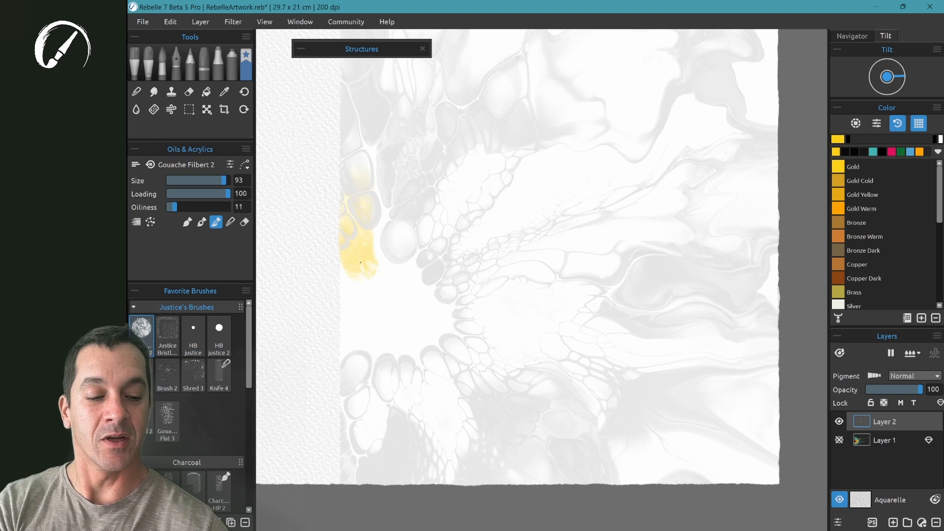
mouse_move(363, 225)
mouse_down()
mouse_move(354, 255)
mouse_move(367, 235)
mouse_move(414, 229)
mouse_move(401, 269)
mouse_move(444, 331)
mouse_move(410, 377)
mouse_move(353, 367)
mouse_move(360, 373)
mouse_move(401, 370)
mouse_move(393, 390)
mouse_move(433, 373)
mouse_move(458, 378)
mouse_move(510, 354)
mouse_move(524, 315)
mouse_move(495, 223)
mouse_move(393, 205)
mouse_move(352, 152)
mouse_up()
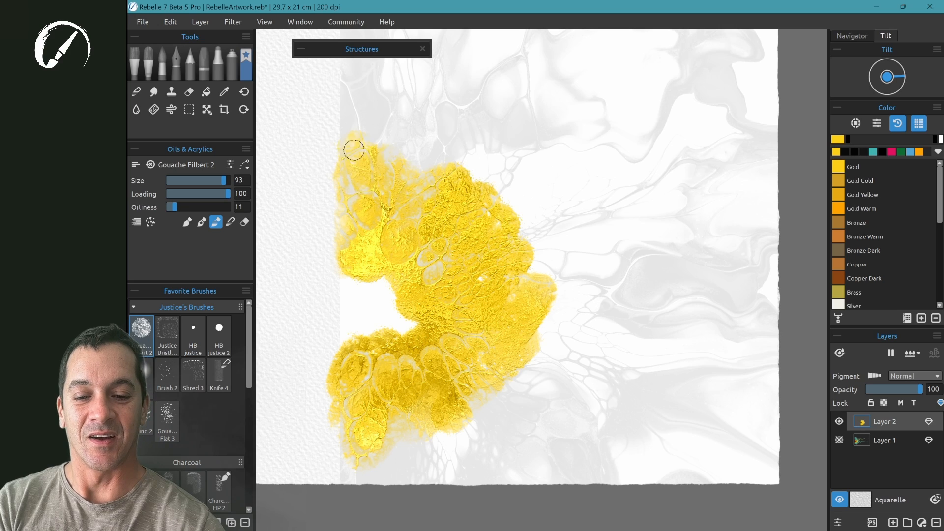
scroll(414, 294, up, 3)
drag(414, 294, 443, 244)
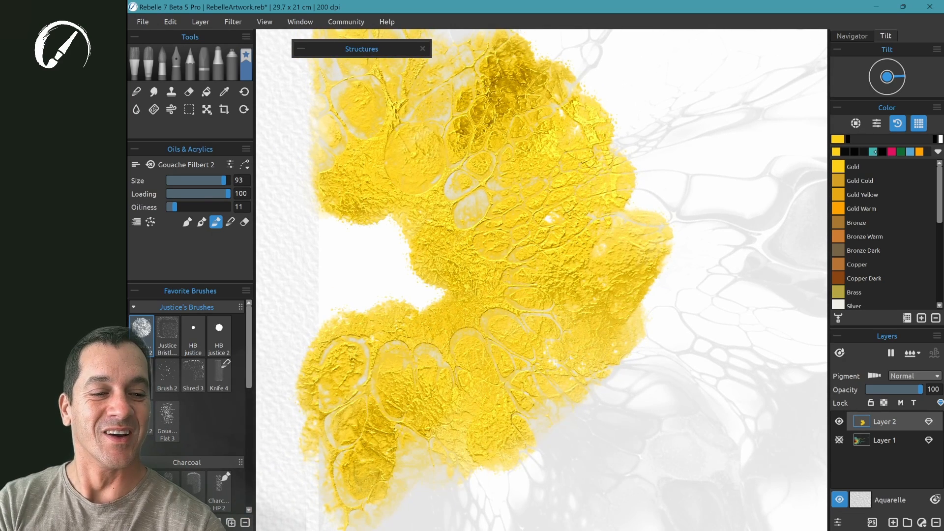
Paint a metallic teal band around the outer edge of the gold area, reusing the recent teal color.
click(873, 151)
mouse_move(634, 118)
mouse_down()
mouse_move(648, 261)
mouse_move(634, 388)
mouse_move(364, 484)
mouse_move(531, 403)
mouse_move(633, 453)
mouse_move(660, 421)
mouse_up()
key(space)
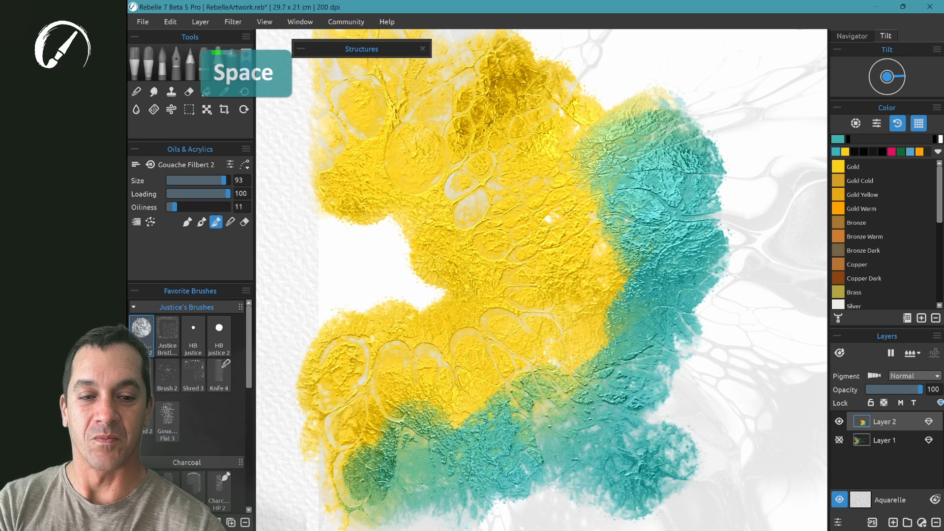
mouse_move(622, 89)
mouse_down()
mouse_move(643, 216)
mouse_move(706, 189)
mouse_move(659, 221)
mouse_move(553, 116)
mouse_move(403, 136)
mouse_move(364, 89)
mouse_up()
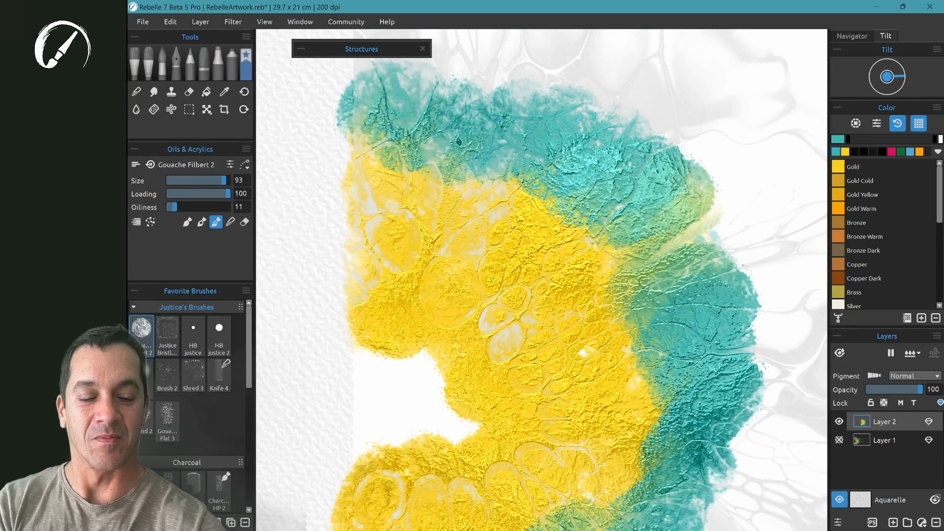
Fill the white gap inside the gold curve with a magenta patch and paint a black patch in its center.
click(892, 152)
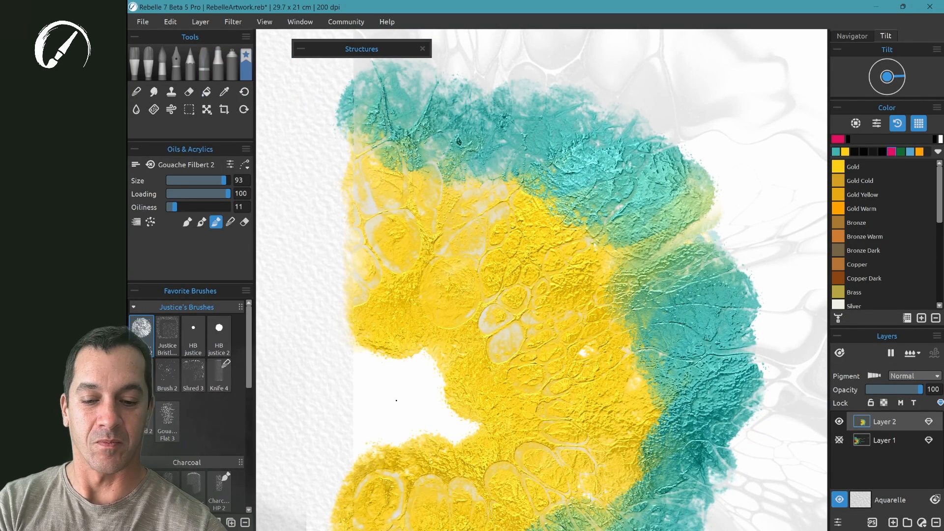
mouse_move(396, 401)
mouse_down()
mouse_move(376, 377)
mouse_move(390, 399)
mouse_move(517, 383)
mouse_up()
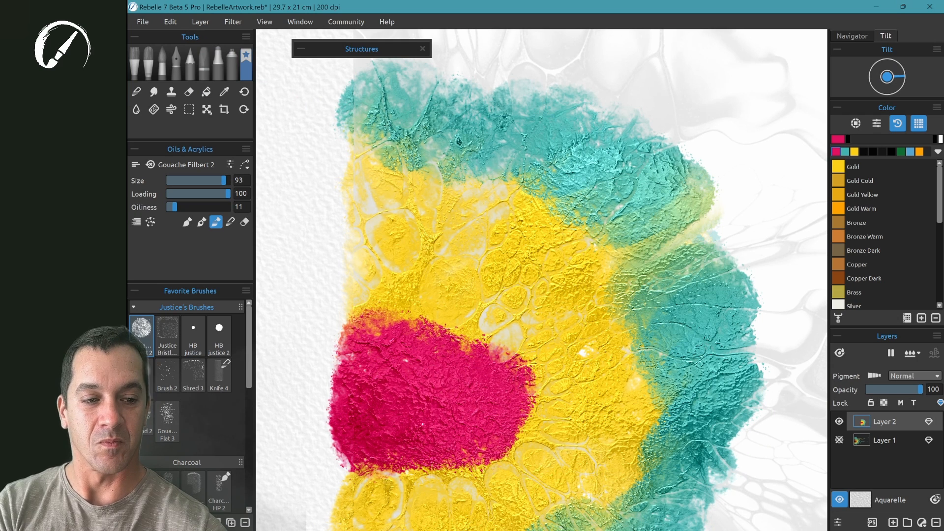
click(891, 151)
mouse_move(400, 388)
mouse_down()
mouse_move(358, 394)
mouse_move(415, 397)
mouse_move(421, 388)
mouse_up()
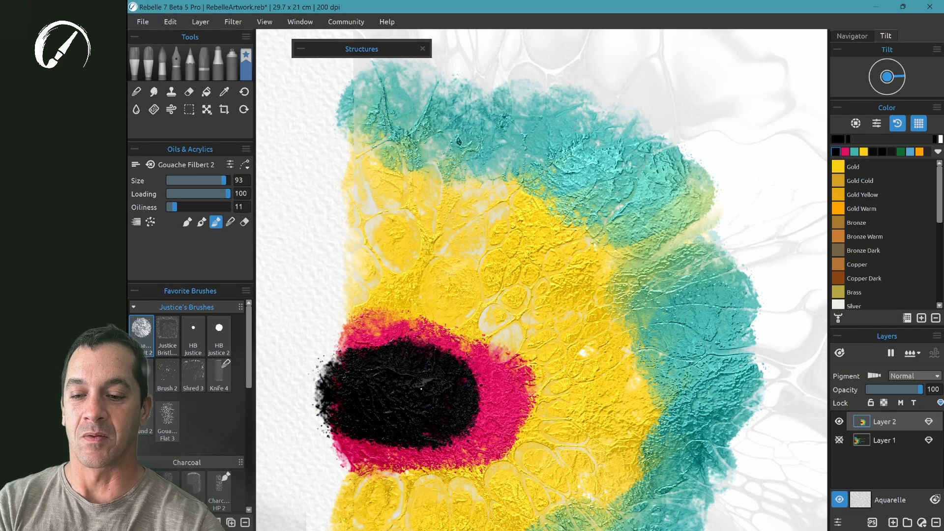
Blend the black patch into the surrounding magenta and gold paint with Gouache Filbert 2, and switch to the Water tool.
click(230, 223)
mouse_move(375, 360)
mouse_down()
mouse_move(406, 325)
mouse_move(442, 355)
mouse_move(492, 358)
mouse_move(391, 330)
mouse_move(356, 283)
mouse_move(378, 300)
mouse_move(364, 330)
mouse_move(447, 351)
mouse_move(458, 369)
mouse_move(505, 376)
mouse_move(444, 424)
mouse_move(389, 439)
mouse_move(360, 468)
mouse_move(414, 459)
mouse_move(447, 464)
mouse_up()
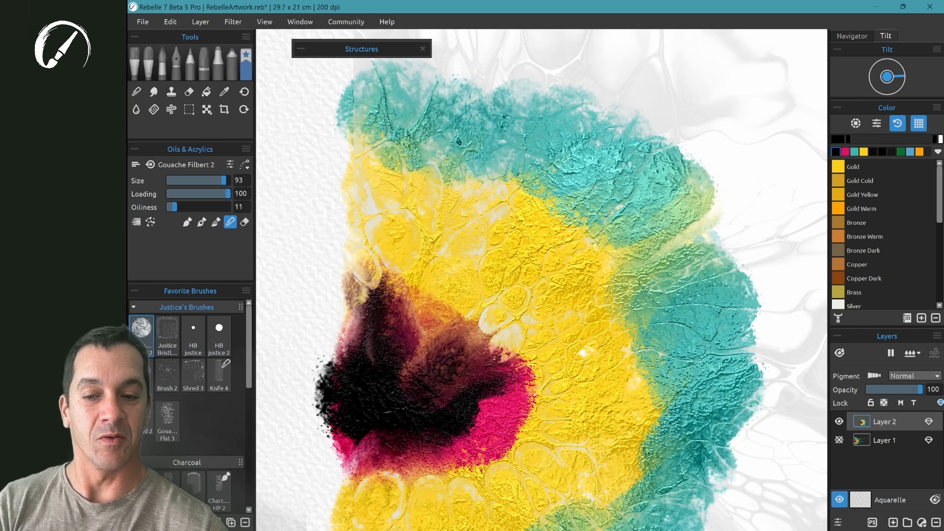
key(w)
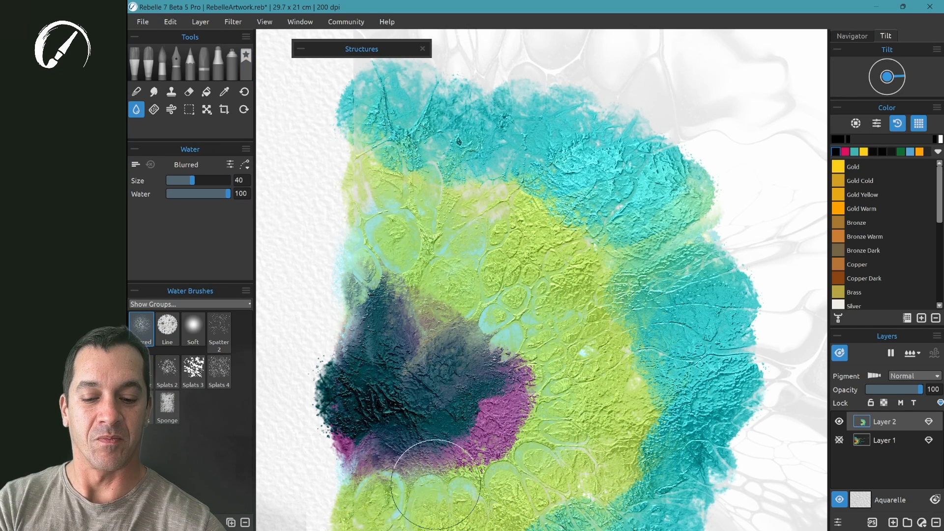
Wet the painted area with the Blurred water brush and blend its dark center into the surrounding gold using Gouache Flat 3.
mouse_move(362, 212)
mouse_down()
mouse_move(422, 151)
mouse_move(491, 187)
mouse_move(447, 330)
mouse_move(453, 364)
mouse_move(477, 392)
mouse_move(447, 409)
mouse_up()
key(b)
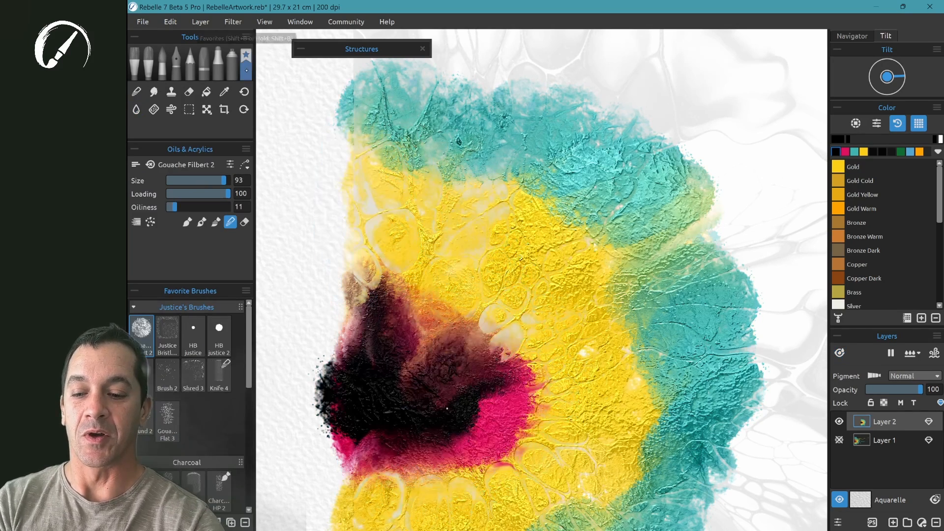
click(167, 420)
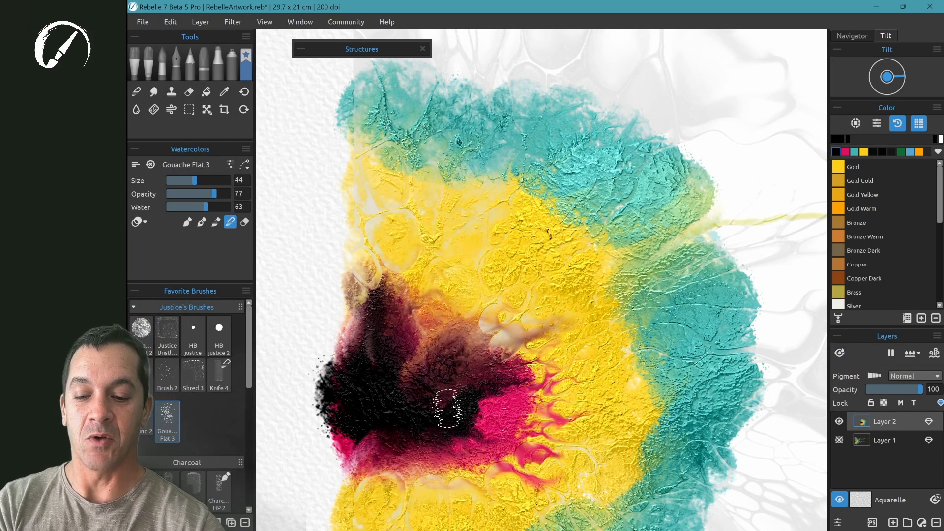
mouse_move(431, 277)
mouse_down()
mouse_move(377, 285)
mouse_move(389, 176)
mouse_move(380, 353)
mouse_move(433, 248)
mouse_move(443, 283)
mouse_move(462, 292)
mouse_up()
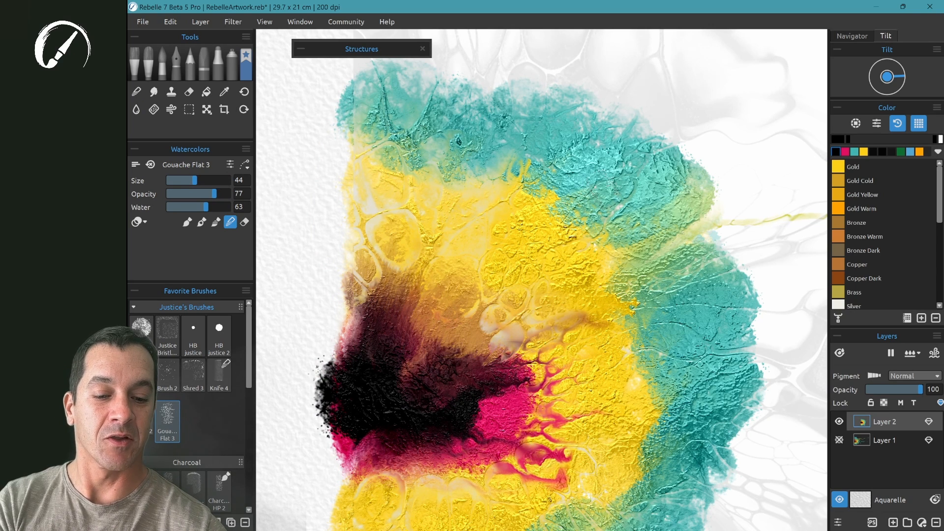
Paint the recent teal over the gold area's outer edge with Gouache Flat 3, mixing a green transition between the gold and teal bands.
click(855, 152)
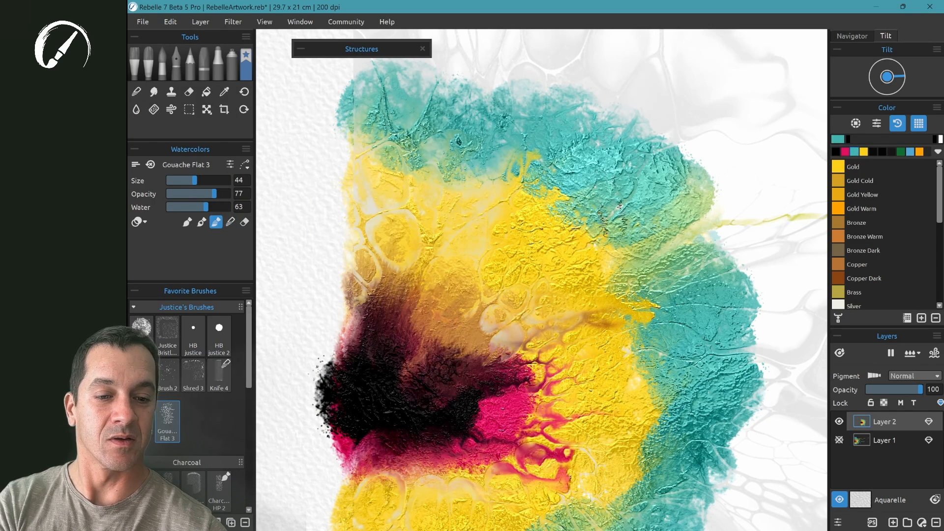
drag(612, 219, 583, 188)
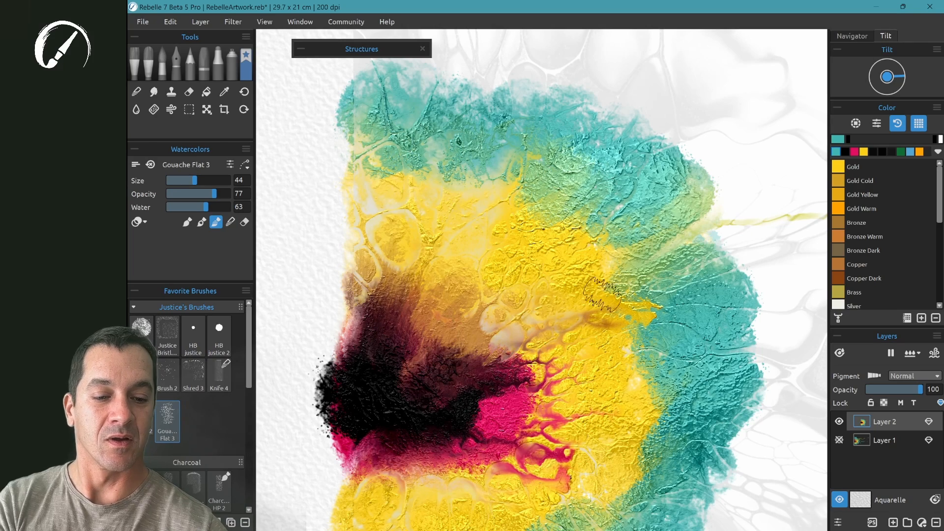
mouse_move(654, 315)
mouse_down()
mouse_move(640, 463)
mouse_move(615, 492)
mouse_move(541, 526)
mouse_up()
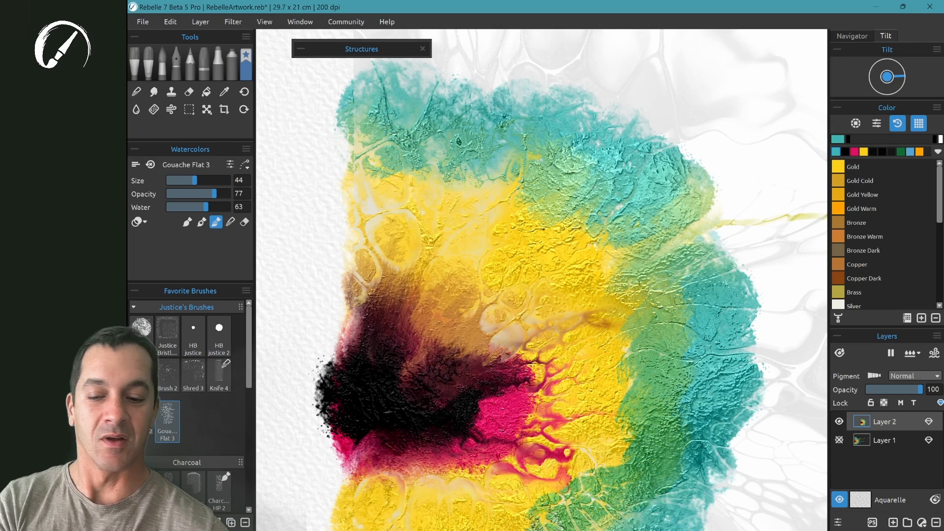
mouse_move(654, 364)
mouse_down()
mouse_move(606, 219)
mouse_move(617, 272)
mouse_up()
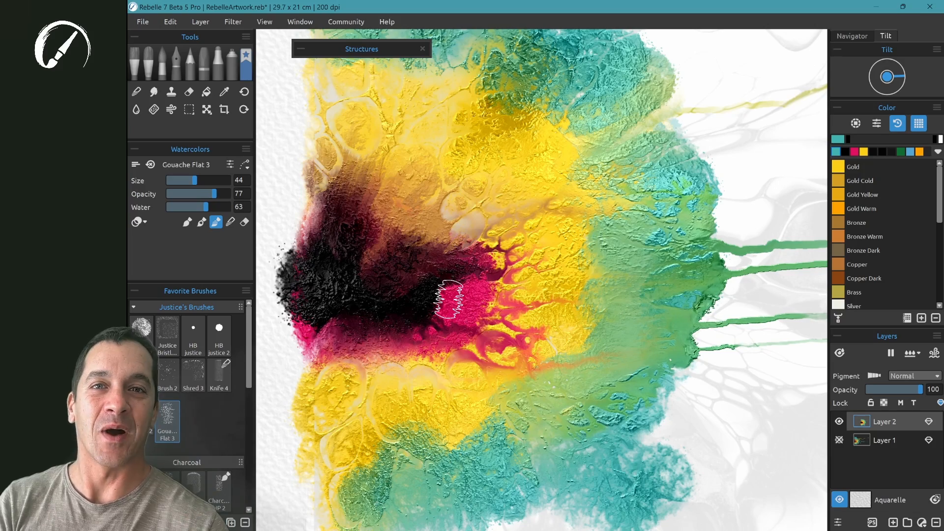
scroll(448, 299, up, 5)
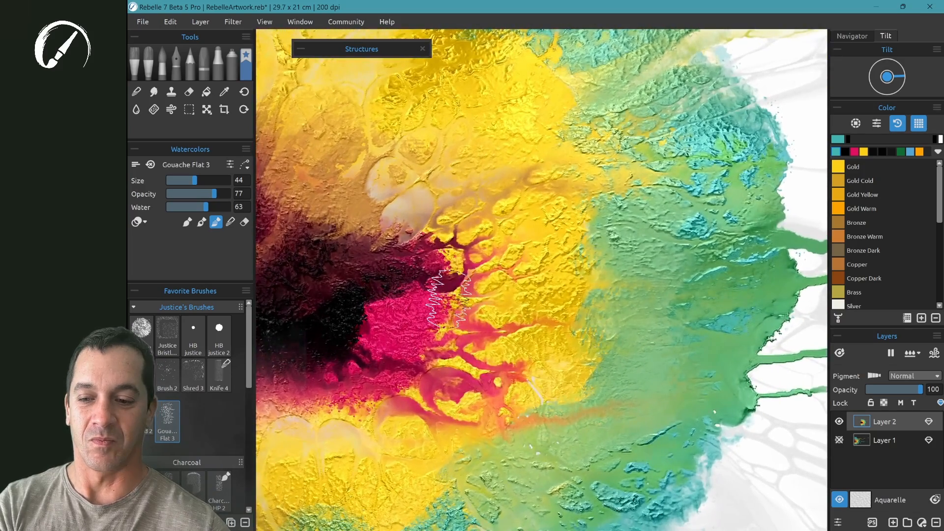
mouse_move(559, 334)
mouse_down()
mouse_move(659, 441)
mouse_move(630, 476)
mouse_move(559, 387)
mouse_move(526, 163)
mouse_move(605, 98)
mouse_move(684, 89)
mouse_move(689, 127)
mouse_move(599, 170)
mouse_move(552, 310)
mouse_move(569, 350)
mouse_move(602, 311)
mouse_up()
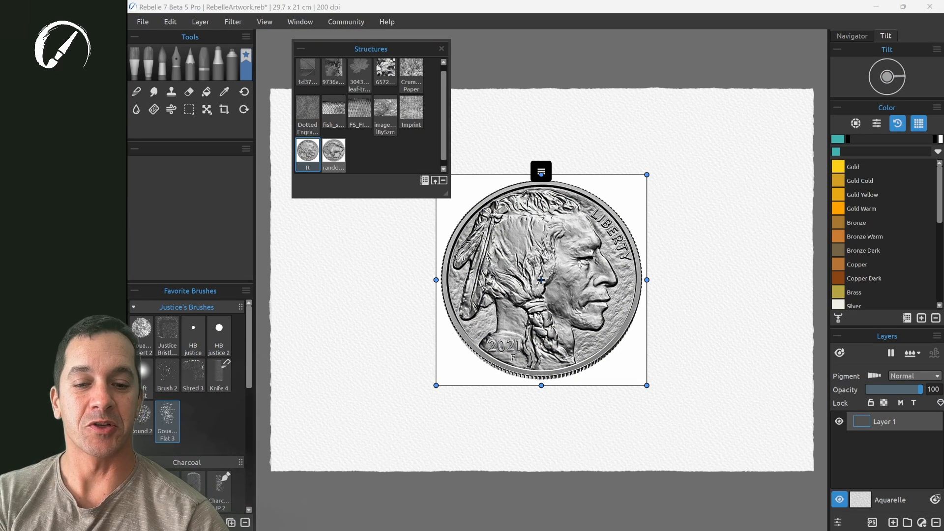
Apply the coin structure to the Aquarelle paper and paint teal over the coin and surrounding paper with Gouache Flat 3.
key(Return)
mouse_move(531, 178)
mouse_down()
mouse_move(436, 246)
mouse_move(528, 186)
mouse_move(468, 261)
mouse_move(570, 202)
mouse_move(444, 321)
mouse_move(615, 194)
mouse_move(458, 333)
mouse_move(598, 221)
mouse_move(438, 342)
mouse_up()
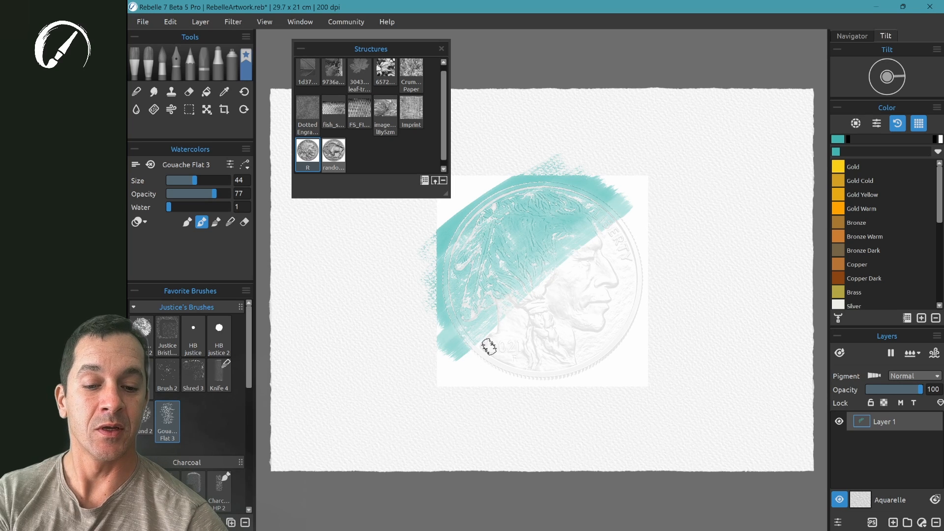
mouse_move(472, 371)
mouse_down()
mouse_move(601, 246)
mouse_move(516, 333)
mouse_move(607, 258)
mouse_move(491, 388)
mouse_move(665, 232)
mouse_move(529, 378)
mouse_move(616, 300)
mouse_move(639, 296)
mouse_move(547, 396)
mouse_move(693, 279)
mouse_move(569, 373)
mouse_up()
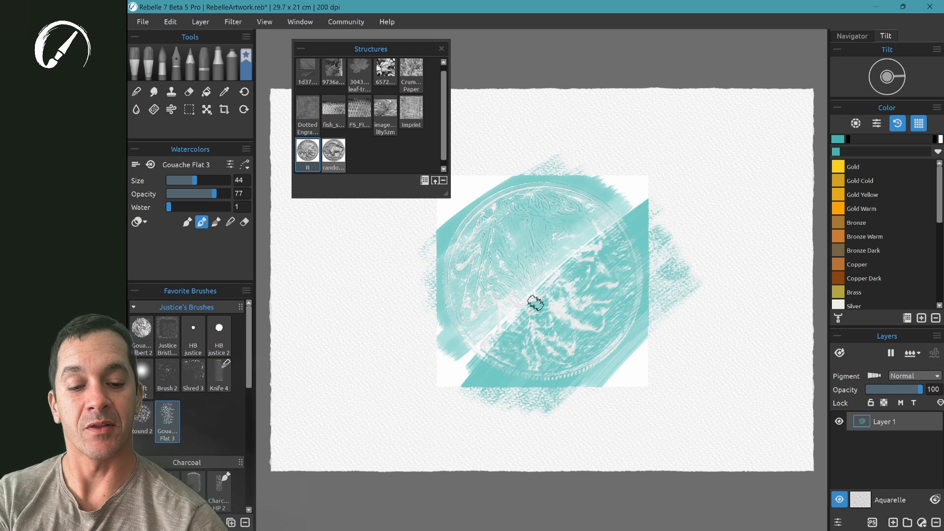
mouse_move(670, 278)
mouse_down()
mouse_move(724, 212)
mouse_move(680, 313)
mouse_move(705, 279)
mouse_move(713, 287)
mouse_move(726, 261)
mouse_move(707, 263)
mouse_move(652, 350)
mouse_move(677, 253)
mouse_up()
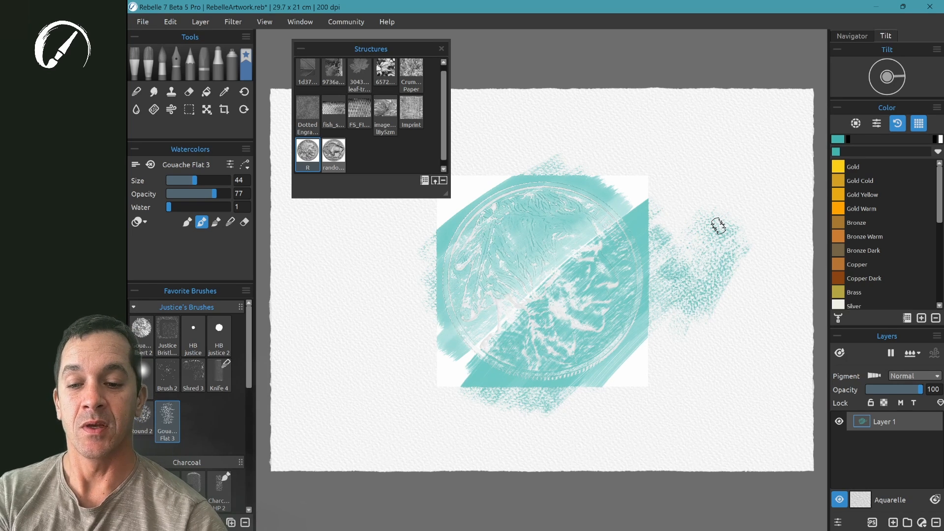
Examine the Pressure and Speed curves for smudged lines in the stroke settings of the Gouache Flat 3 brush.
click(230, 164)
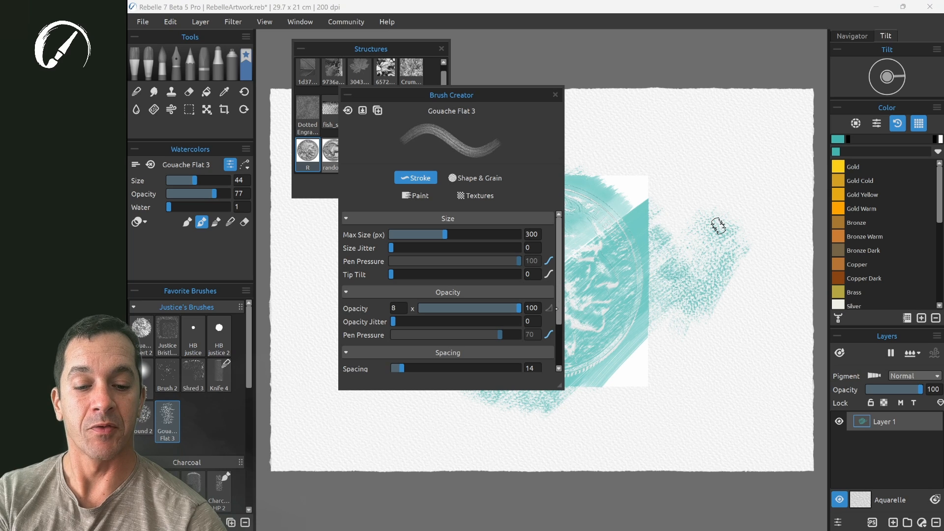
scroll(447, 290, down, 3)
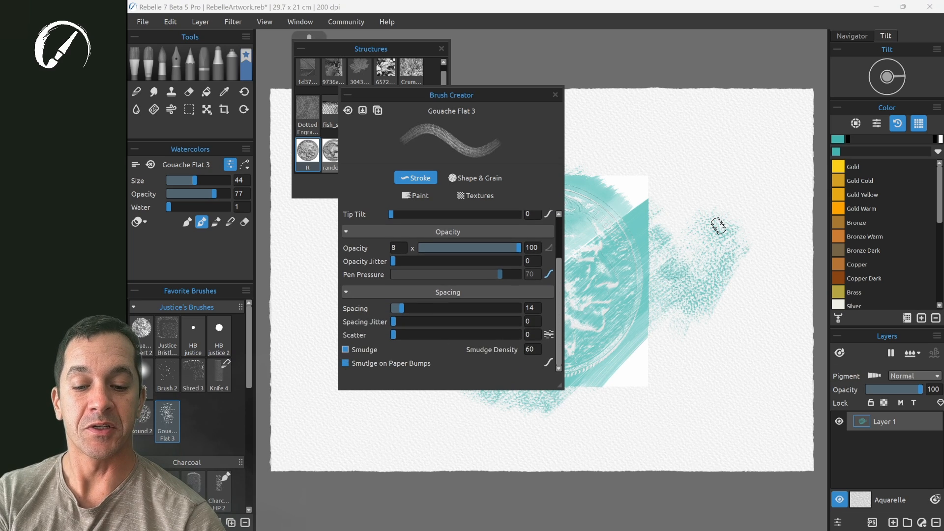
click(548, 362)
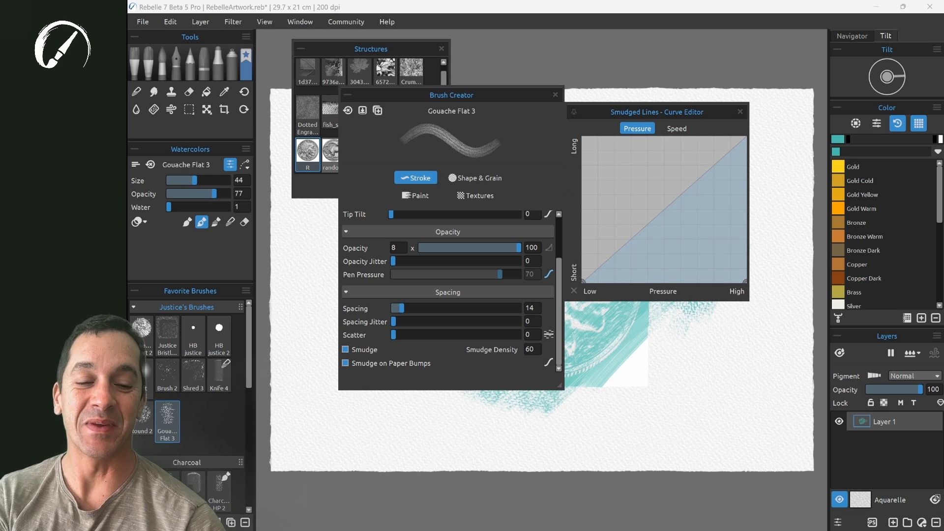
click(679, 129)
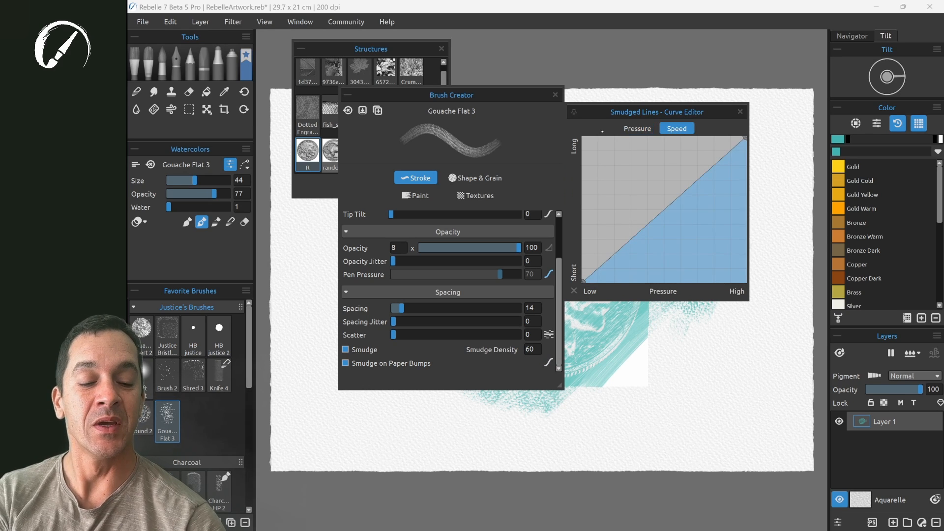
click(740, 112)
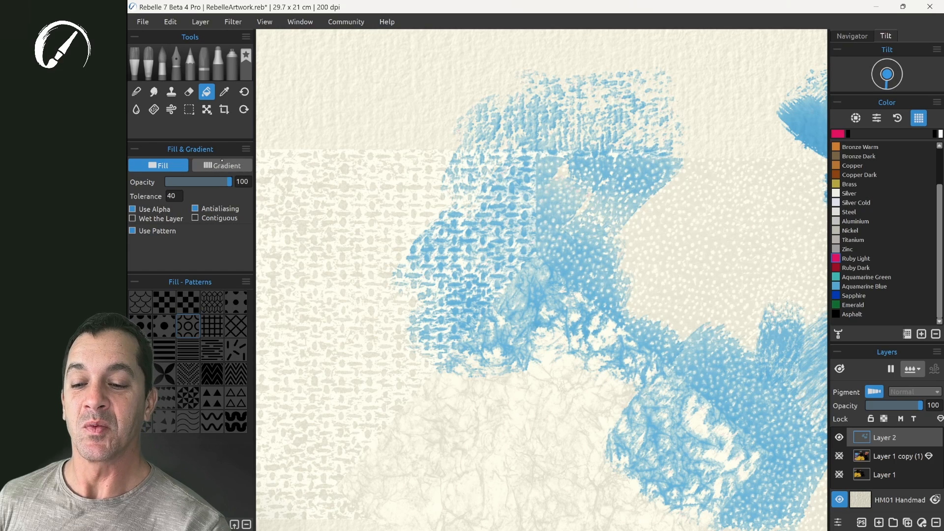
Select the painted pixels of Layer 2, fill them with the yellow-to-cyan gradient, and clear the selection.
click(222, 166)
click(318, 222)
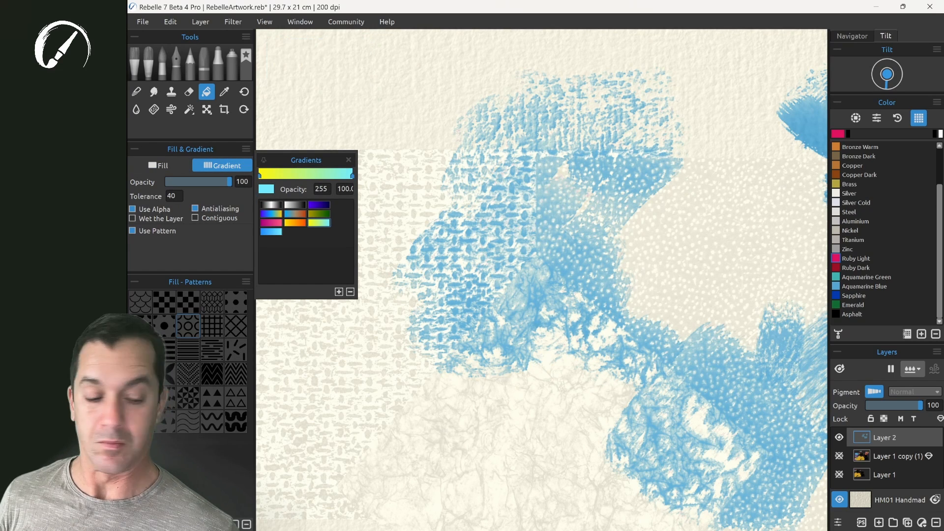
ctrl+click(862, 437)
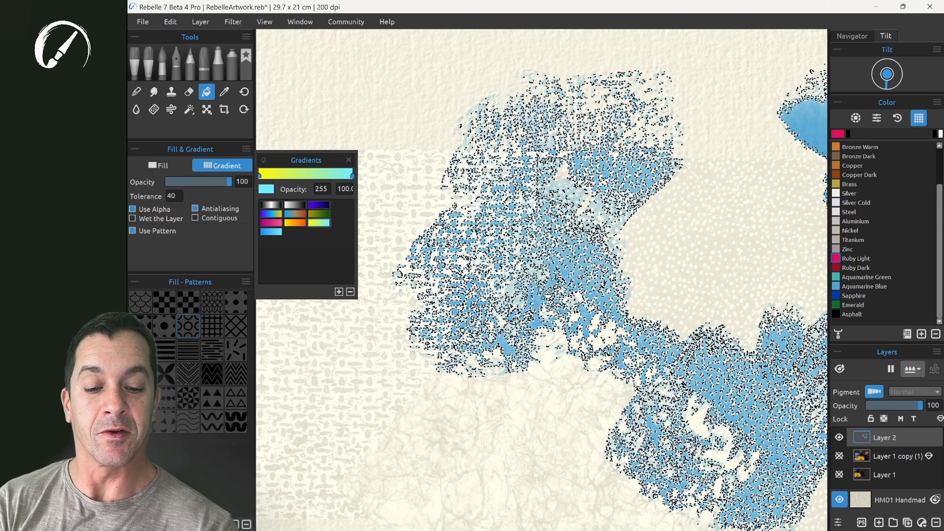
drag(541, 309, 606, 371)
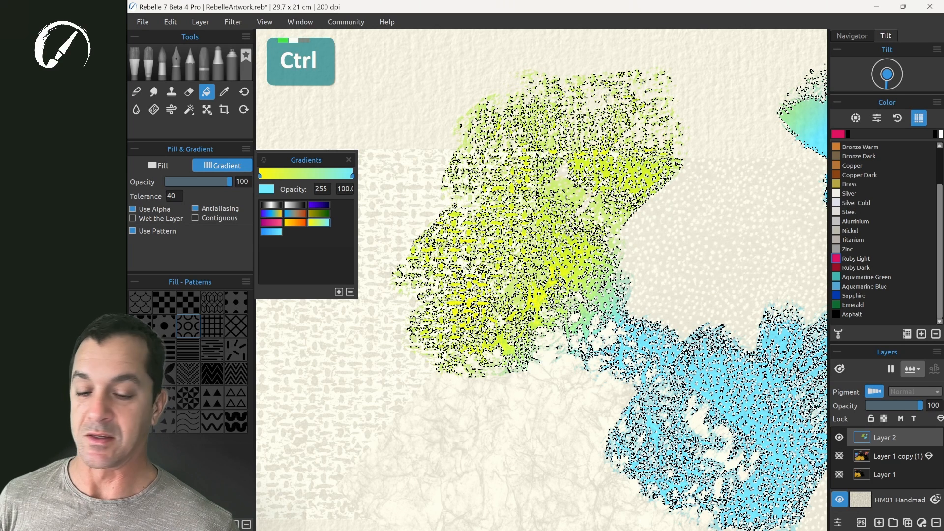
key(ctrl+d)
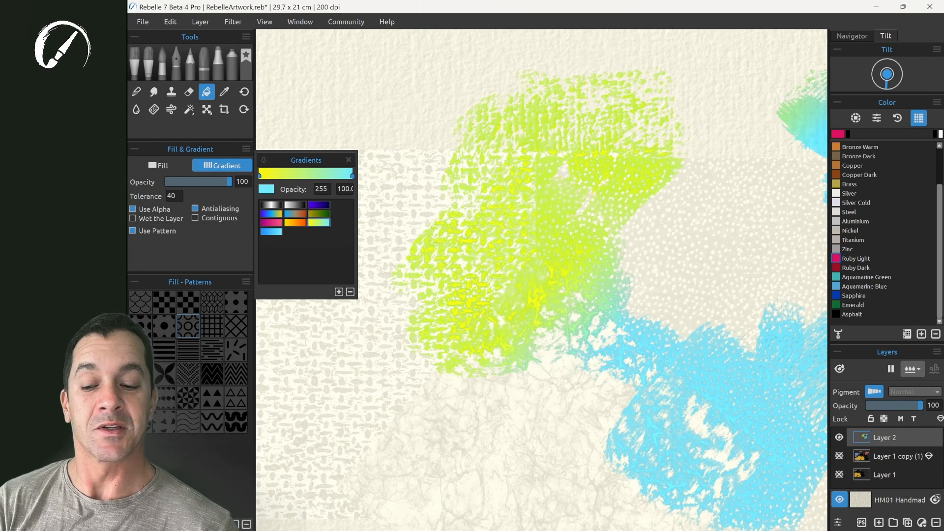
Restore the selection and fill its yellow-green and blue areas with the fish-scale pattern in Ruby Light.
key(ctrl+z)
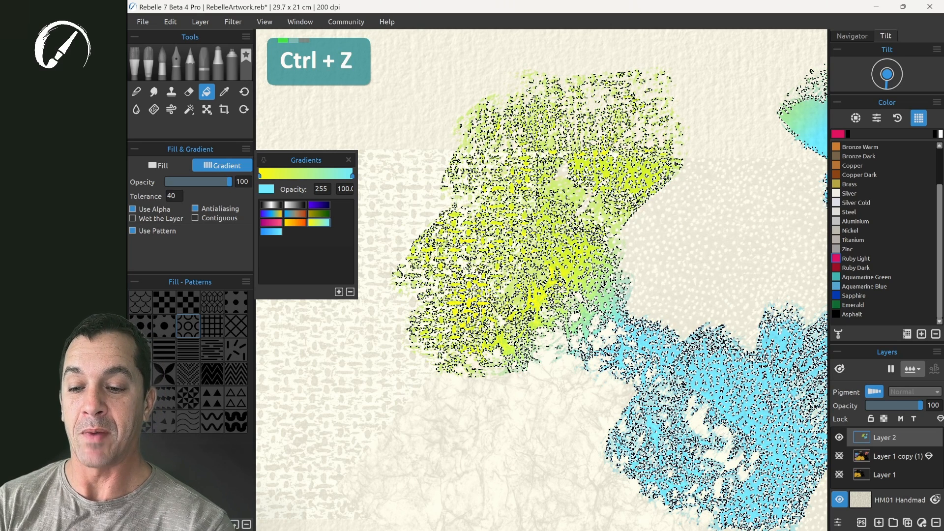
click(165, 166)
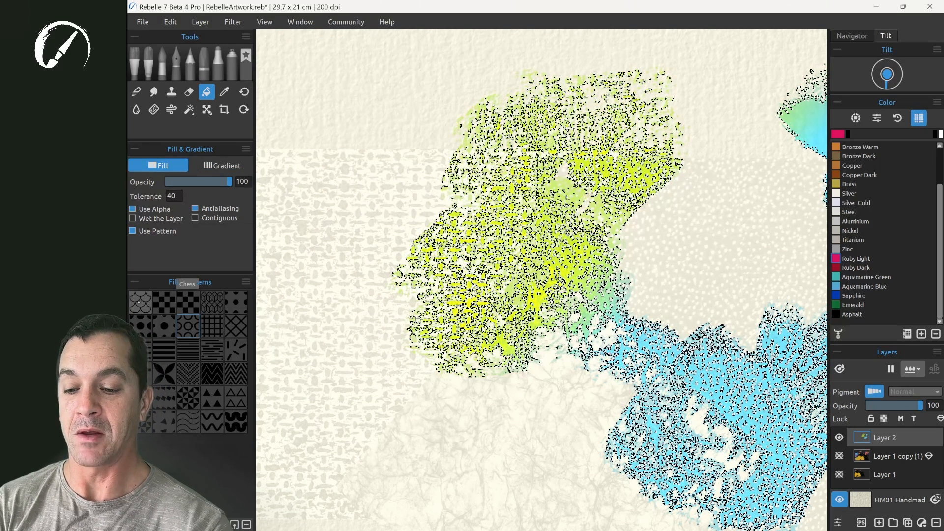
click(144, 300)
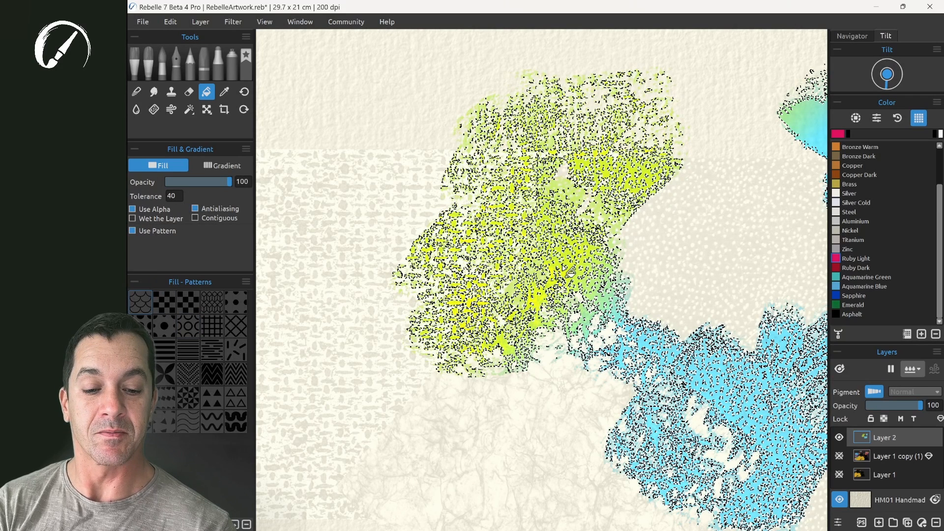
click(570, 271)
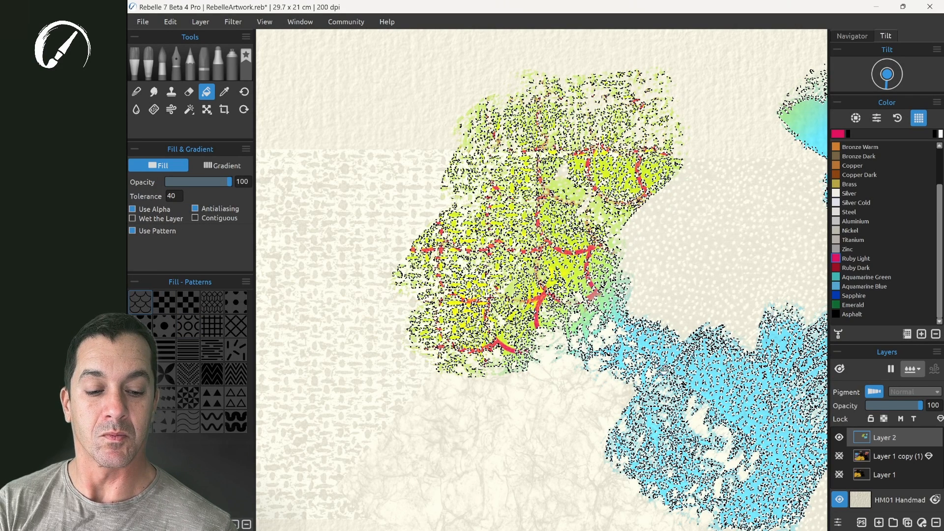
click(772, 434)
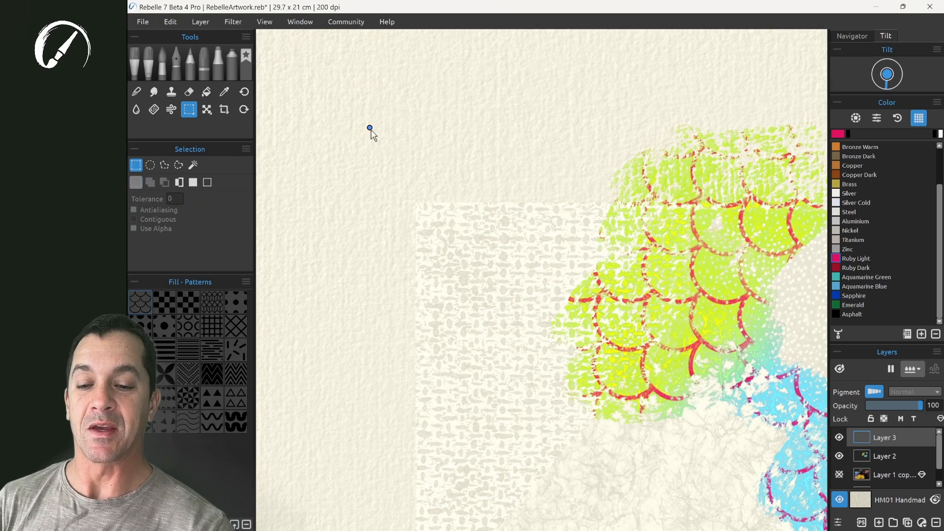
Draw a rectangular selection across the paper's plain and woven areas on Layer 3 and fill it.
drag(370, 127, 524, 328)
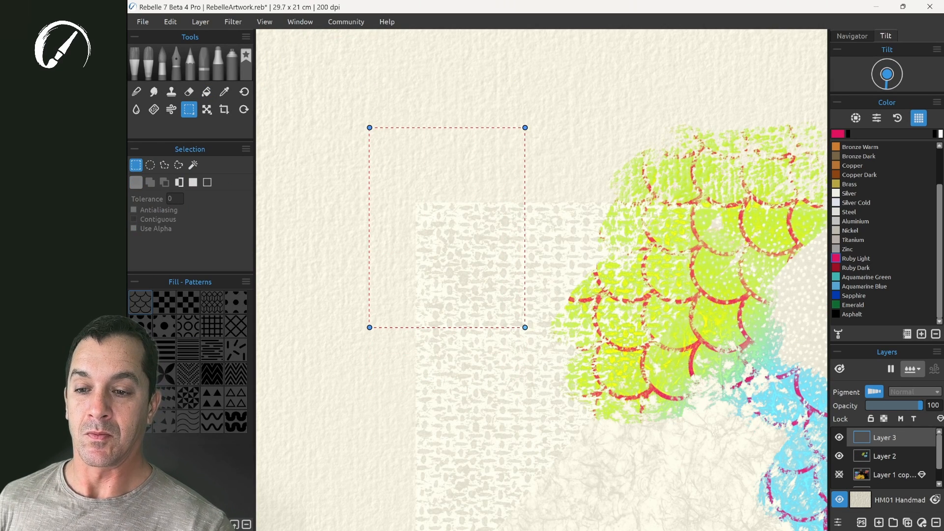
click(207, 92)
drag(445, 167, 451, 322)
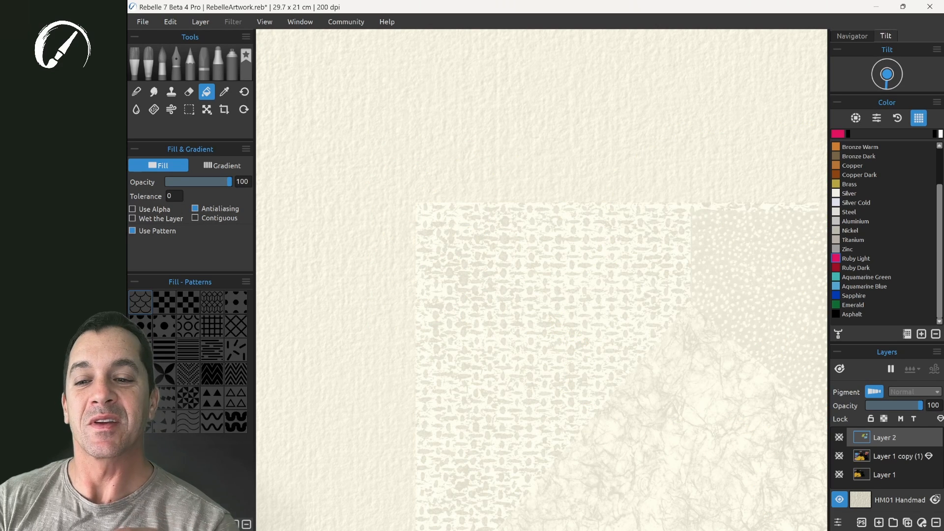
Show the Rulers panel, choose the 4B pencil from the favorite brushes, and turn on the Ellipse ruler.
click(300, 22)
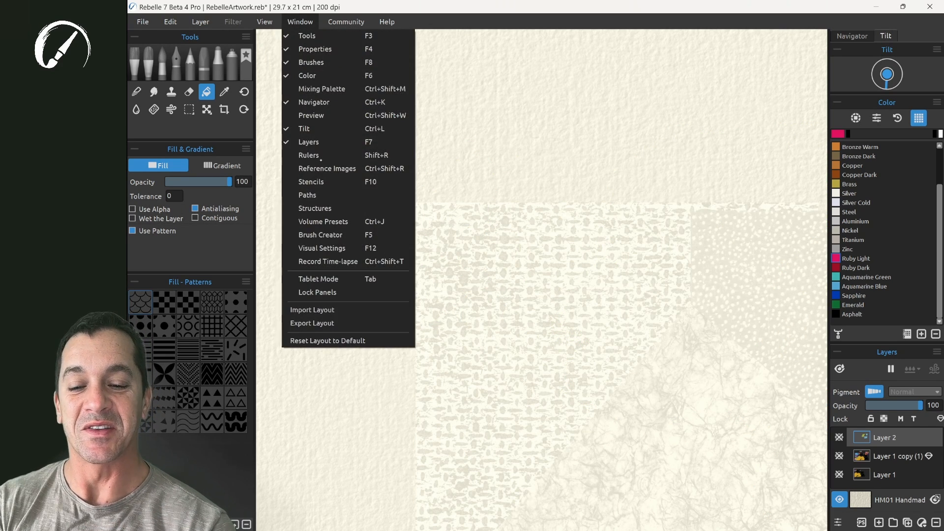
click(321, 157)
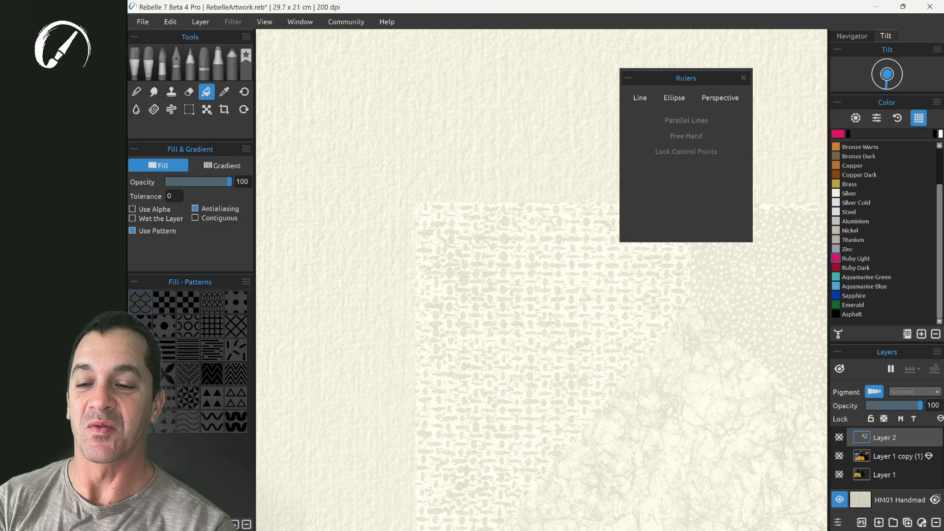
click(246, 61)
click(187, 437)
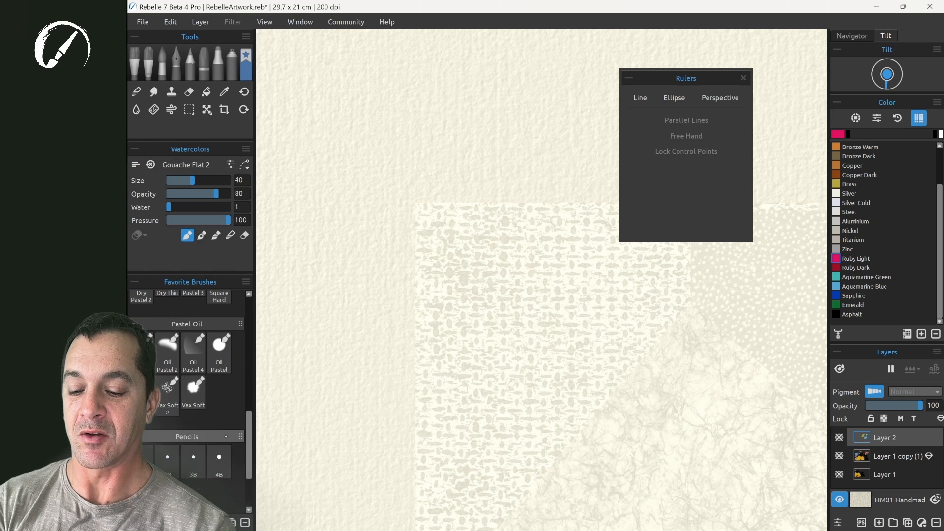
click(214, 466)
click(673, 97)
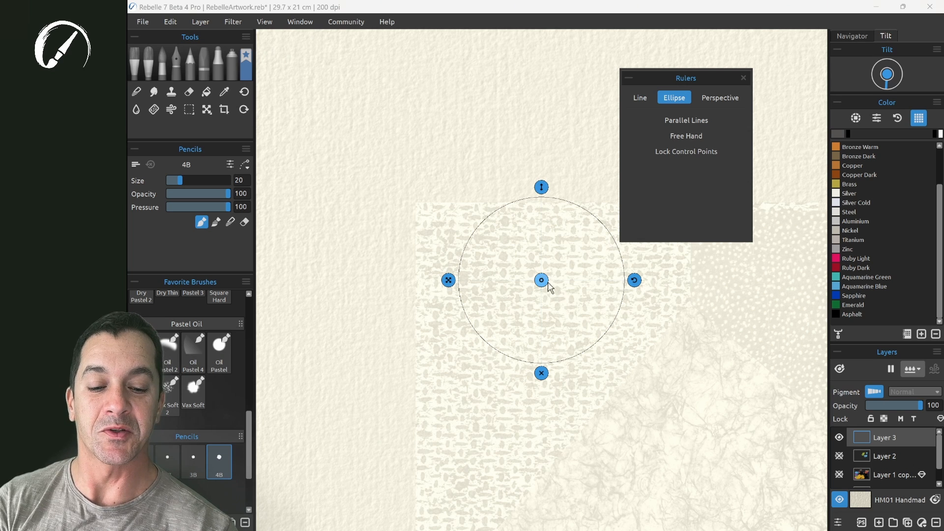
Trace a pencil circle along the ellipse ruler, move the ruler up and left, and trace a second, overlapping circle.
key(ctrl+z)
mouse_move(458, 294)
mouse_down()
mouse_move(571, 201)
mouse_move(462, 246)
mouse_move(460, 316)
mouse_move(605, 296)
mouse_up()
drag(541, 280, 464, 184)
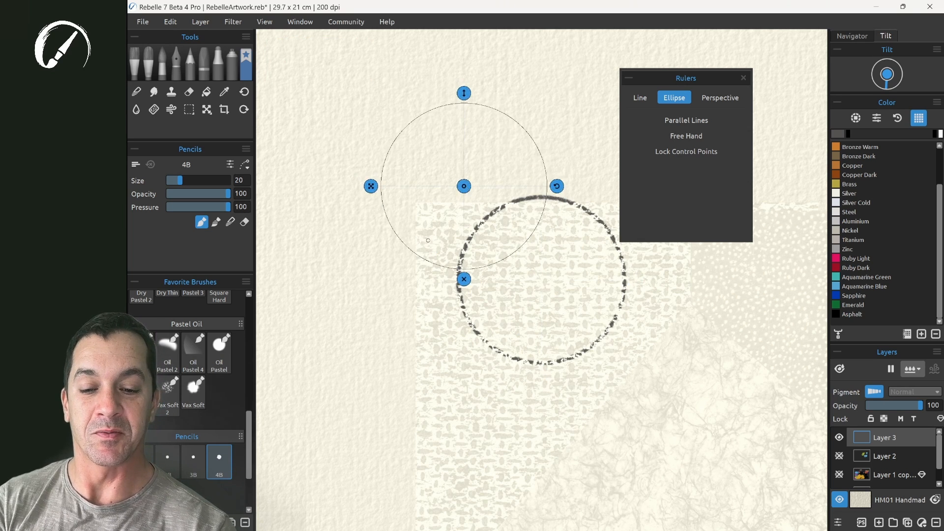
mouse_move(388, 157)
mouse_down()
mouse_move(541, 152)
mouse_move(486, 113)
mouse_move(546, 197)
mouse_up()
key(ctrl+z)
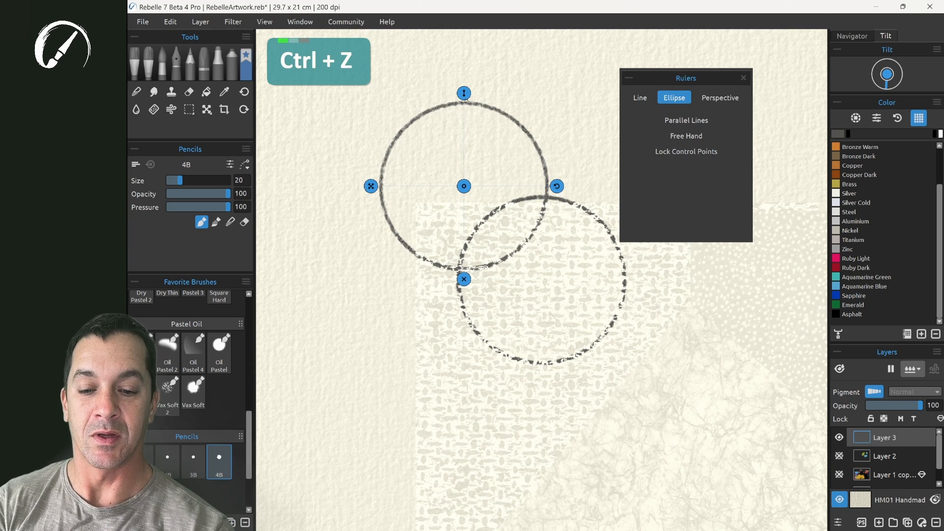
Shrink the ellipse ruler to trace concentric circles inside the upper circle, and flatten it to trace a wide ellipse.
mouse_move(371, 186)
mouse_down()
mouse_move(410, 189)
mouse_move(387, 186)
mouse_move(424, 178)
mouse_move(411, 187)
mouse_move(418, 174)
mouse_move(479, 152)
mouse_move(453, 214)
mouse_move(468, 143)
mouse_move(448, 220)
mouse_move(465, 144)
mouse_move(448, 218)
mouse_move(390, 186)
mouse_up()
mouse_move(413, 153)
mouse_down()
mouse_move(528, 182)
mouse_move(400, 162)
mouse_move(413, 154)
mouse_up()
drag(464, 113, 464, 162)
mouse_move(401, 185)
mouse_down()
mouse_move(440, 163)
mouse_move(516, 191)
mouse_move(404, 200)
mouse_move(507, 169)
mouse_move(472, 206)
mouse_move(435, 160)
mouse_move(533, 195)
mouse_move(532, 168)
mouse_move(462, 113)
mouse_up()
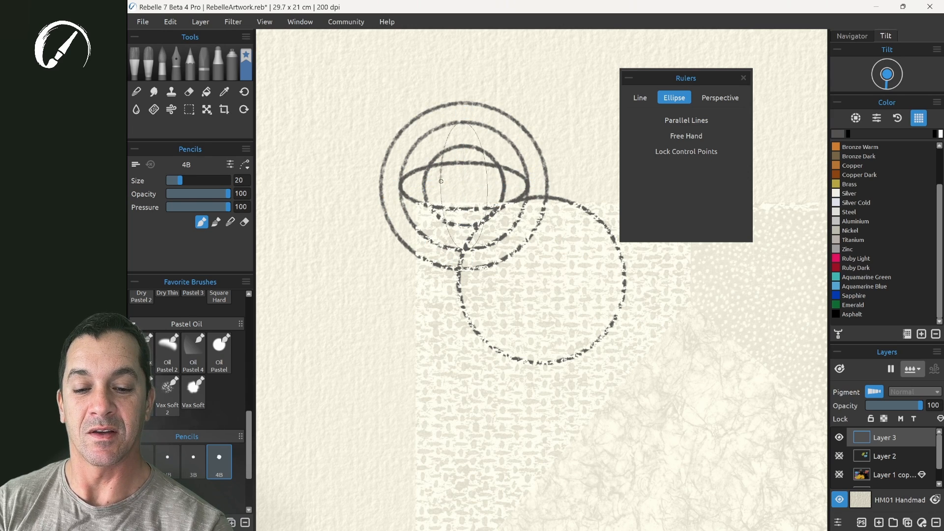
Trace a narrow upright ellipse inside the circles, and move the ellipse ruler onto blank paper, reshaping it into a circle.
mouse_move(445, 232)
mouse_down()
mouse_move(487, 197)
mouse_move(485, 140)
mouse_up()
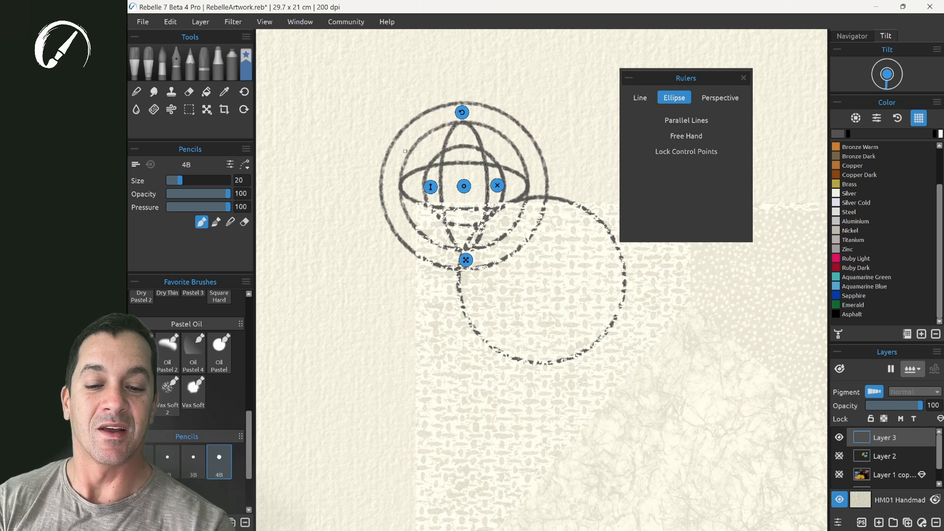
mouse_move(463, 186)
mouse_down()
mouse_move(384, 257)
mouse_move(327, 291)
mouse_up()
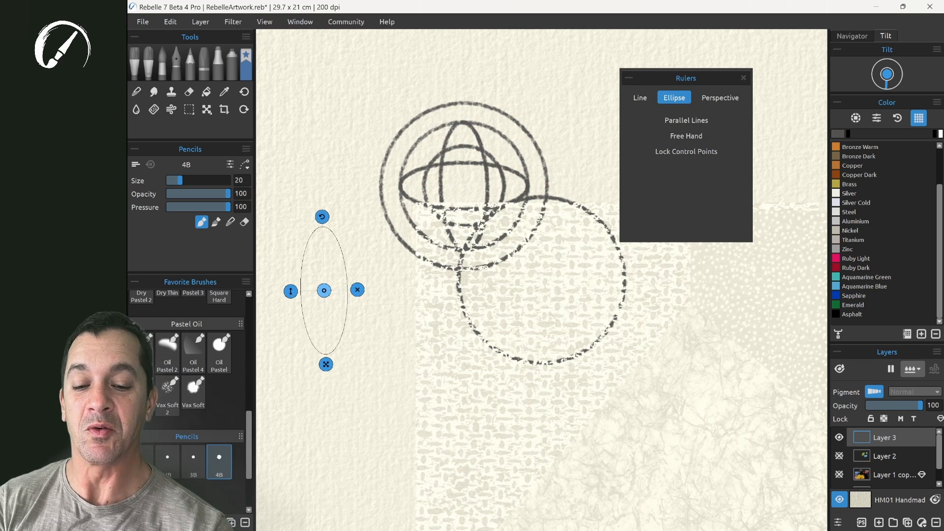
mouse_move(290, 395)
mouse_down()
mouse_move(432, 361)
mouse_move(460, 331)
mouse_up()
drag(432, 361, 515, 318)
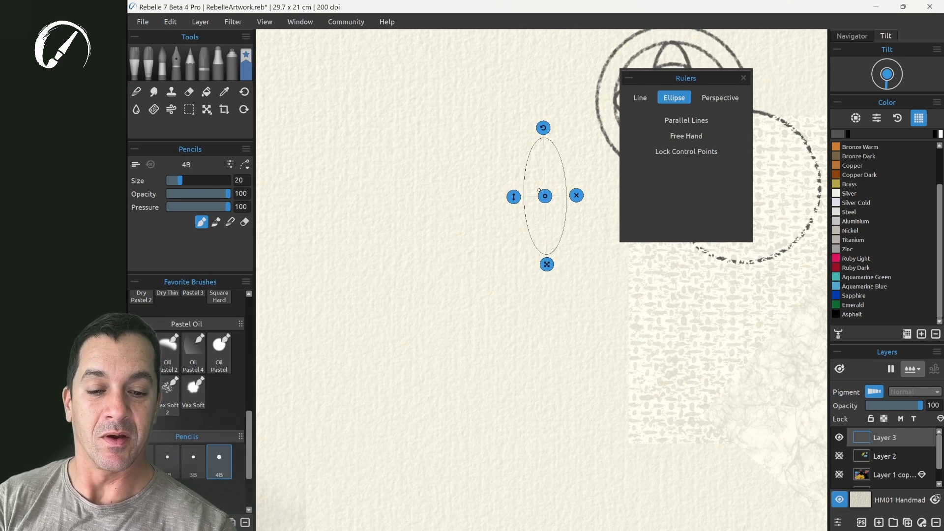
drag(545, 196, 516, 199)
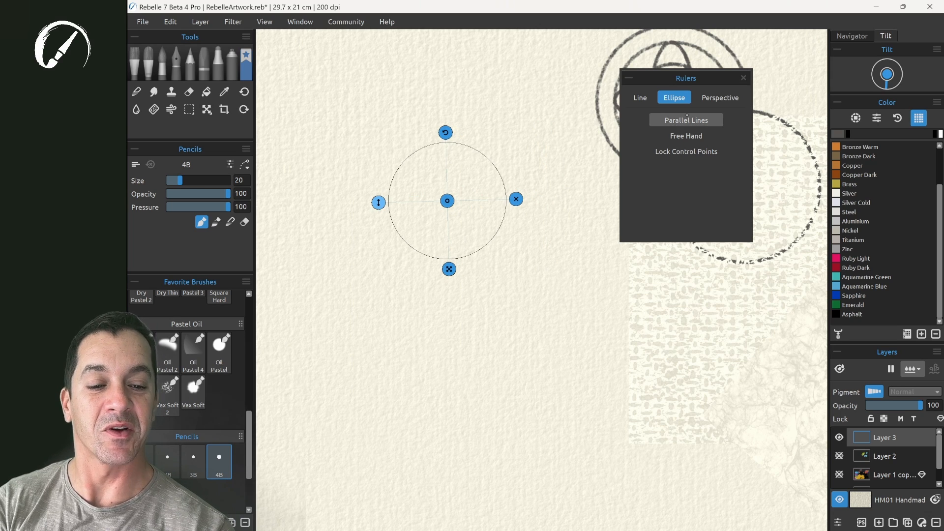
Turn on Parallel Lines for the ellipse ruler and trace concentric pencil circles of different sizes around its center.
click(686, 119)
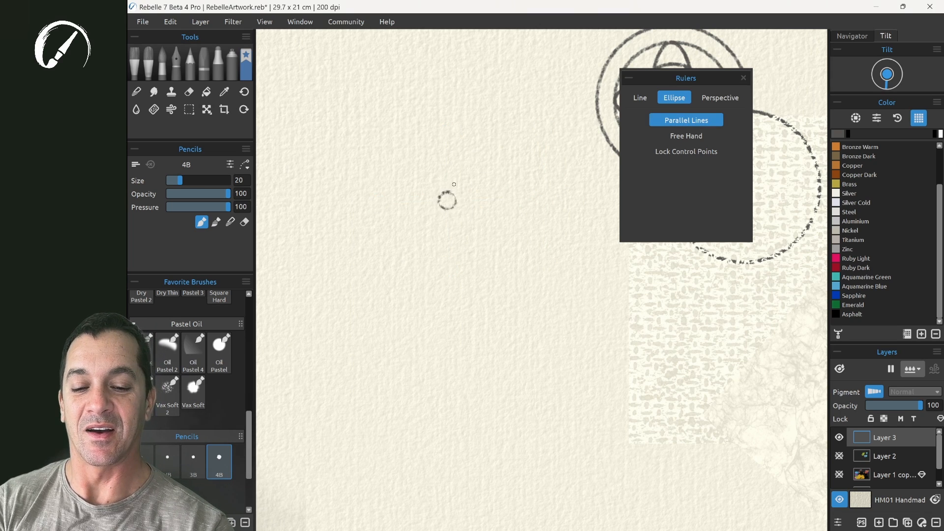
drag(443, 176, 465, 183)
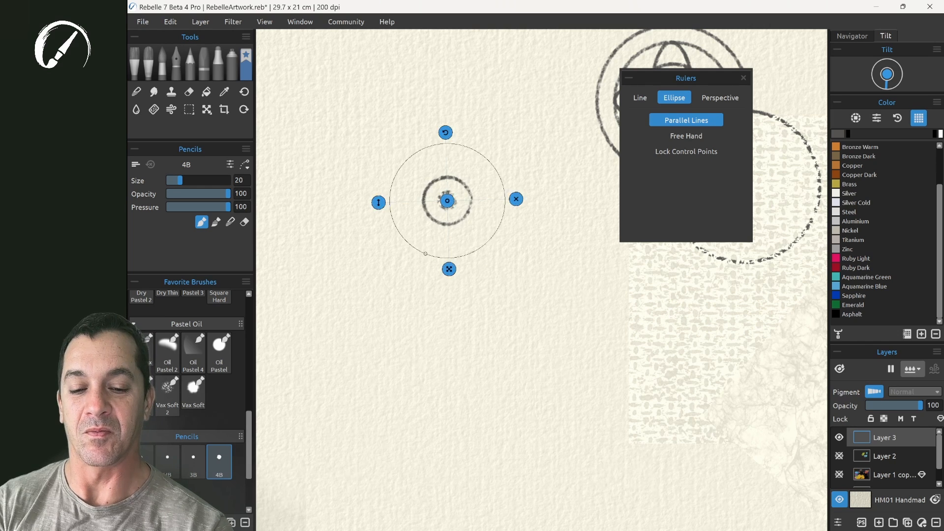
mouse_move(402, 238)
mouse_down()
mouse_move(489, 159)
mouse_move(414, 152)
mouse_up()
mouse_move(366, 278)
mouse_down()
mouse_move(438, 103)
mouse_move(376, 272)
mouse_move(547, 212)
mouse_move(412, 294)
mouse_up()
Switch from the Ellipse to the Line ruler and draw straight pencil lines at different positions and angles across the circles.
click(640, 98)
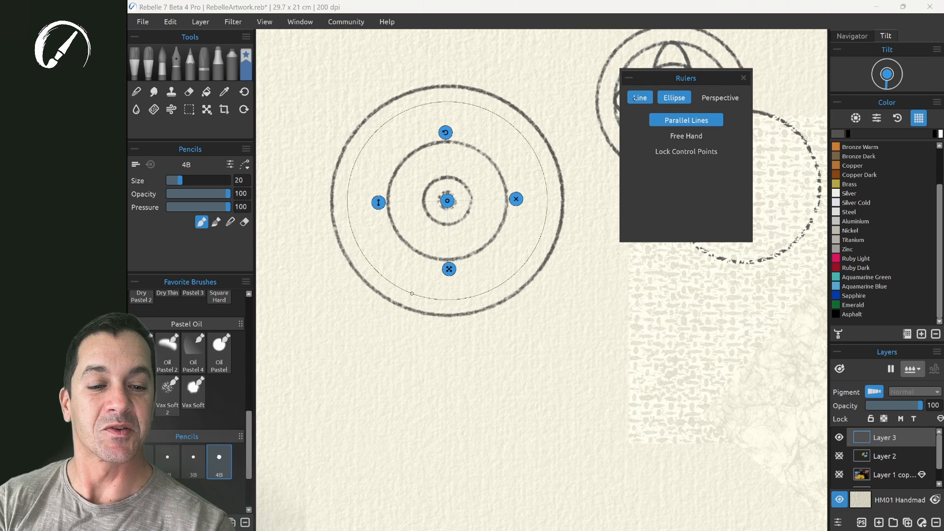
mouse_move(599, 299)
mouse_down()
mouse_move(595, 198)
mouse_move(610, 191)
mouse_move(359, 386)
mouse_move(611, 150)
mouse_up()
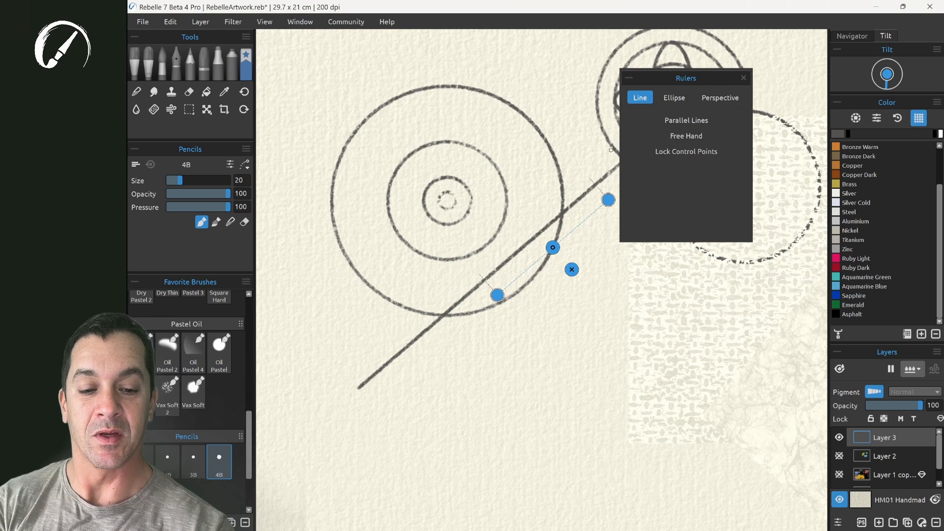
mouse_move(553, 248)
mouse_down()
mouse_move(482, 204)
mouse_move(584, 99)
mouse_up()
drag(541, 158, 595, 208)
mouse_move(528, 207)
mouse_down()
mouse_move(602, 187)
mouse_move(577, 175)
mouse_move(526, 119)
mouse_up()
Move the line ruler over the woven paper area, enable Parallel Lines, and draw a set of steep parallel lines across the circles.
drag(479, 184, 670, 331)
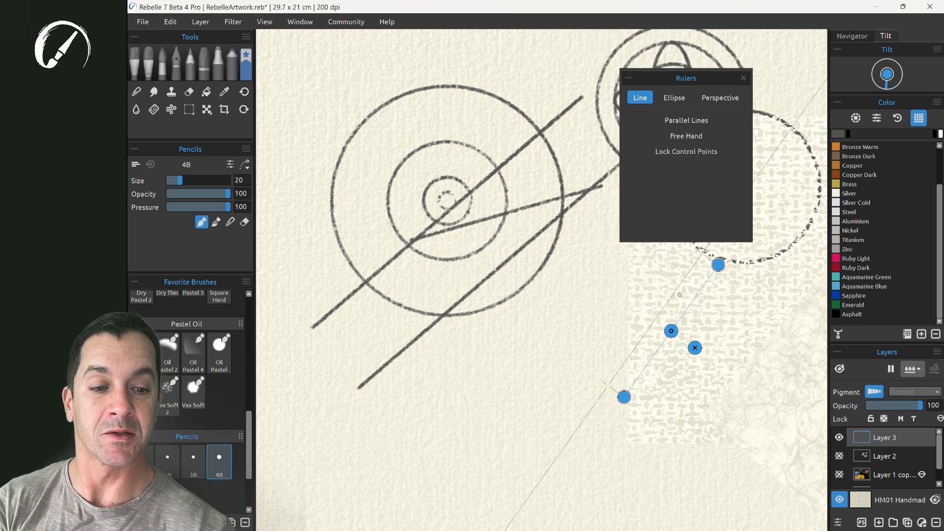
click(693, 120)
drag(502, 472, 674, 227)
drag(452, 455, 629, 202)
drag(390, 425, 592, 141)
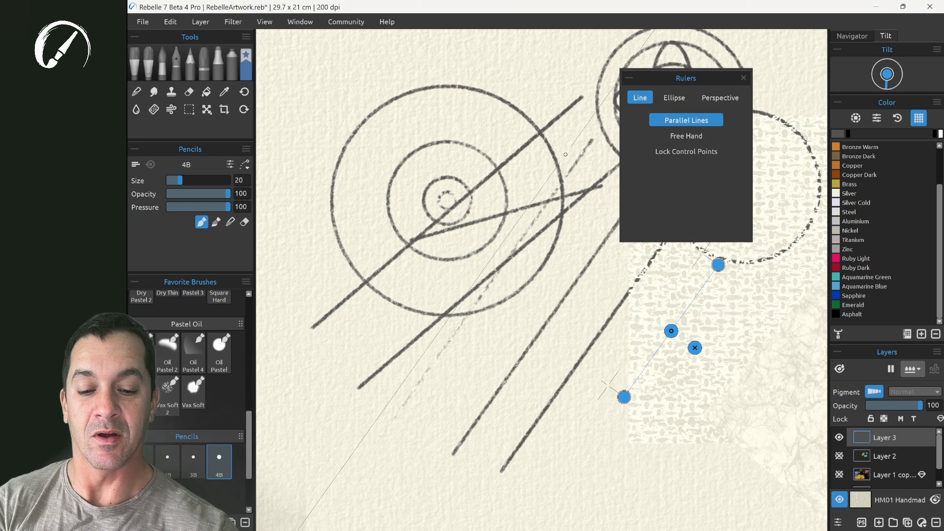
drag(310, 389, 523, 89)
drag(297, 299, 456, 75)
drag(268, 279, 423, 62)
drag(279, 373, 483, 88)
drag(355, 412, 568, 112)
Rotate the line ruler to a shallower angle, draw a second set of parallel lines crossing the first, and dismiss the ruler.
drag(719, 265, 789, 327)
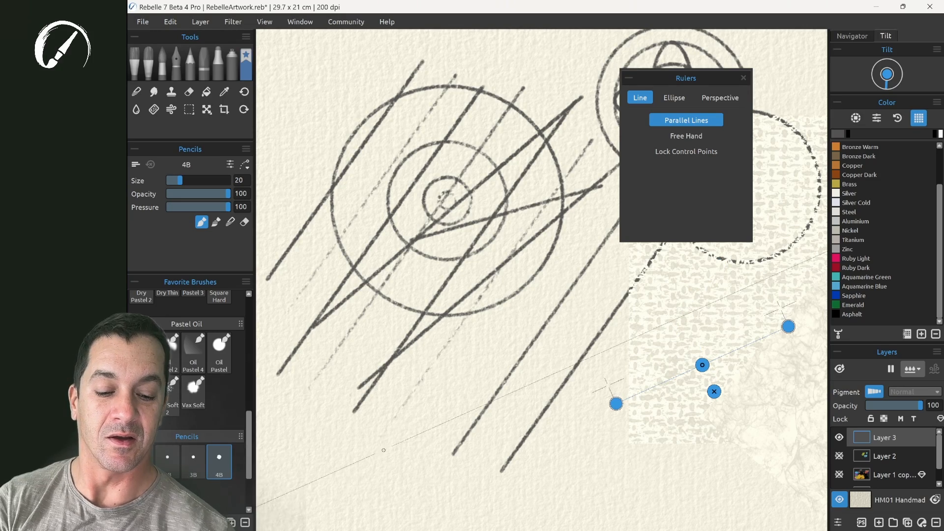
drag(391, 447, 656, 328)
drag(427, 351, 637, 253)
drag(324, 340, 620, 205)
drag(334, 208, 607, 83)
drag(386, 115, 580, 28)
drag(294, 530, 528, 427)
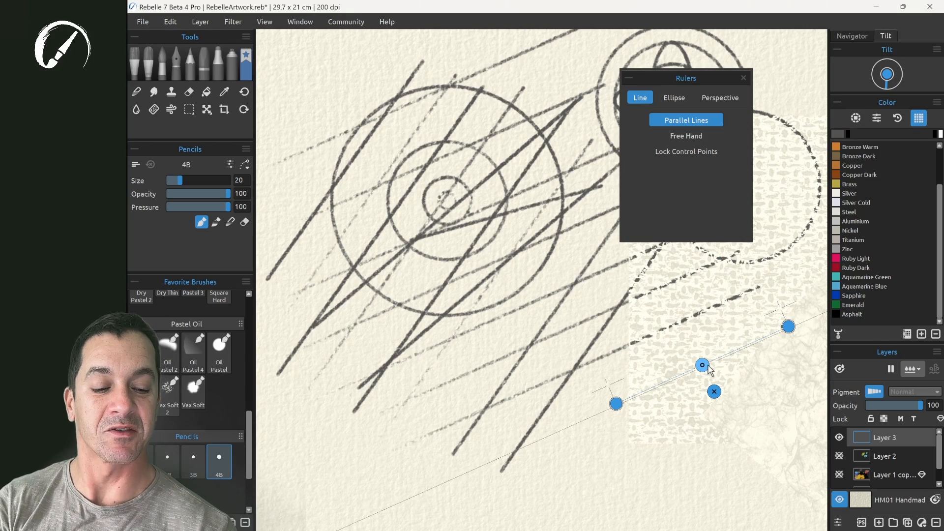
click(714, 391)
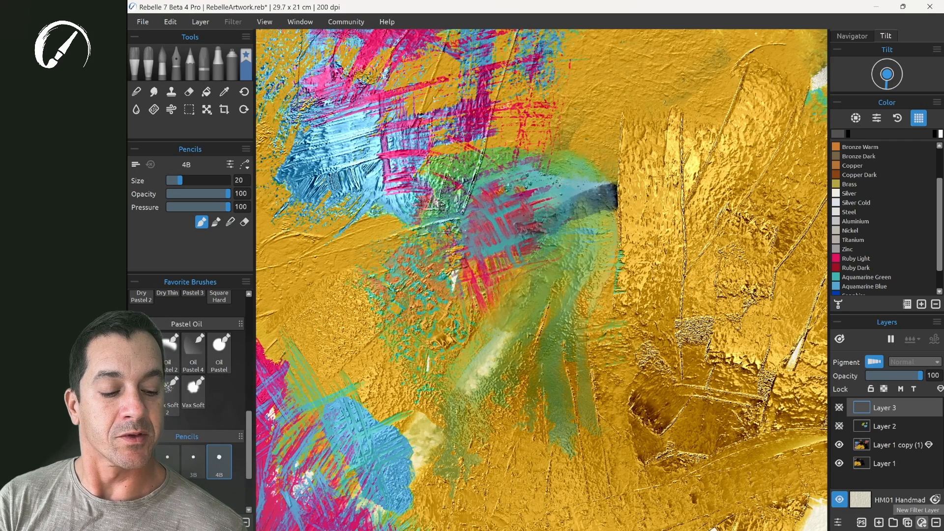
Add a Brightness/Contrast filter layer directly above Layer 1, with Brightness at -57 and Contrast at -1.
click(921, 522)
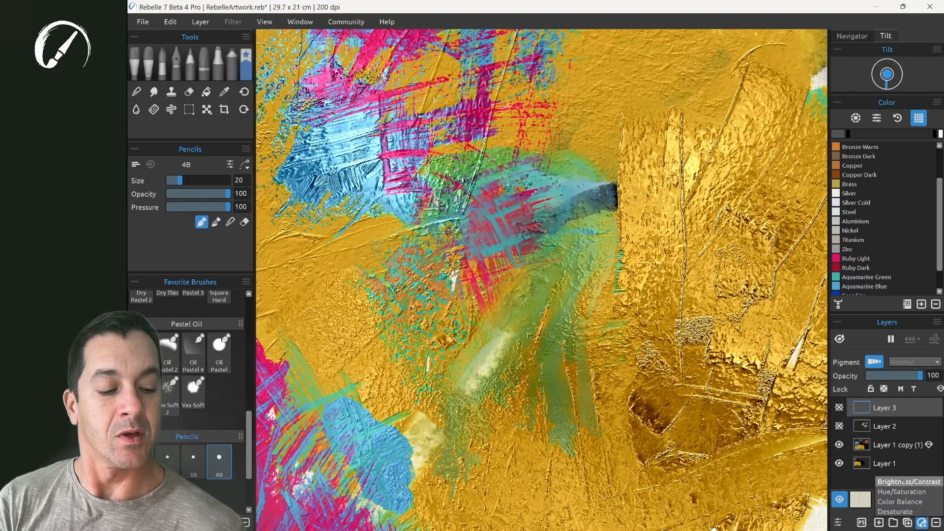
click(903, 483)
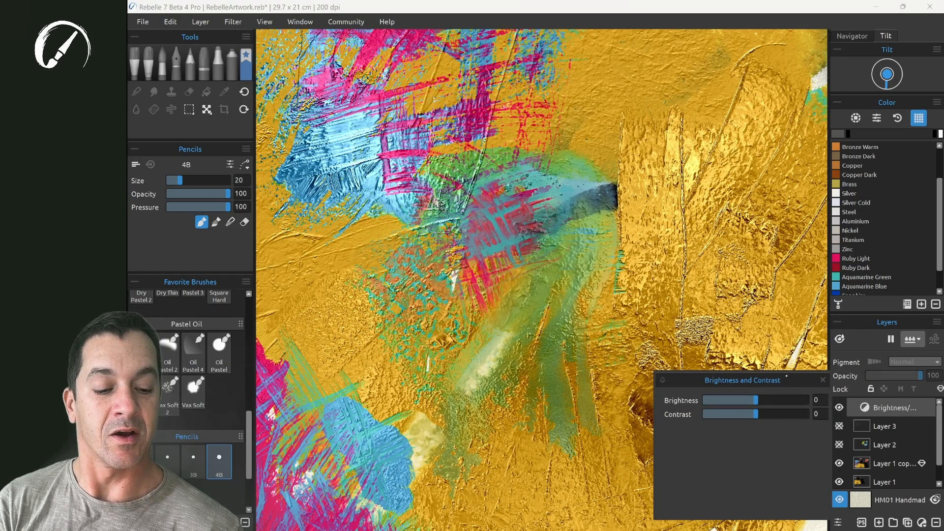
drag(761, 381, 737, 111)
drag(878, 407, 874, 475)
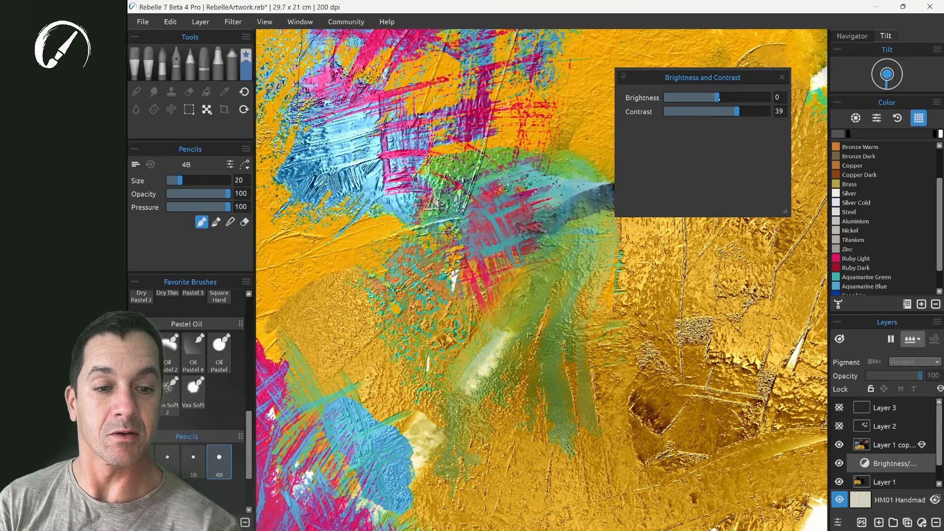
mouse_move(717, 97)
mouse_down()
mouse_move(677, 97)
mouse_move(732, 98)
mouse_move(689, 97)
mouse_move(721, 112)
mouse_move(678, 112)
mouse_move(716, 112)
mouse_up()
Add a Desaturate filter layer, try it above Layer 1 copy, and set Red to 29 and Green to 58 with it beneath that layer.
click(923, 521)
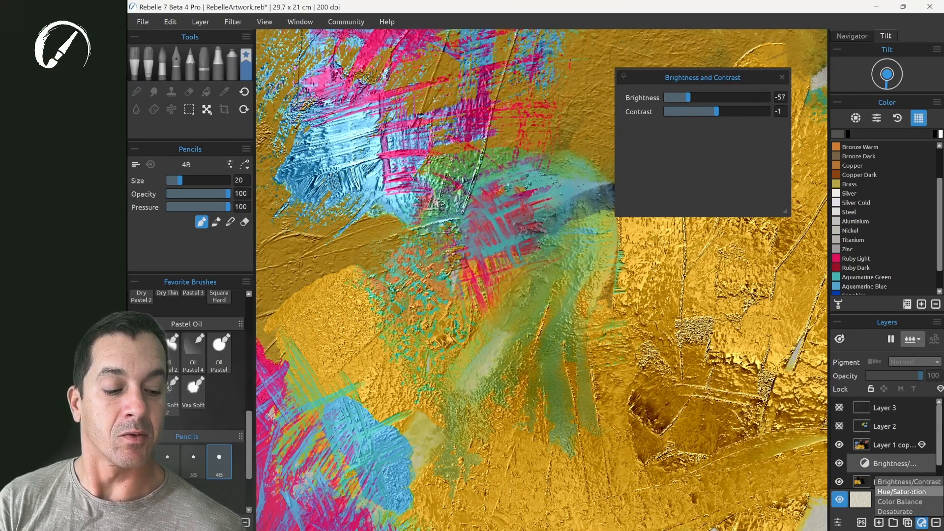
click(899, 509)
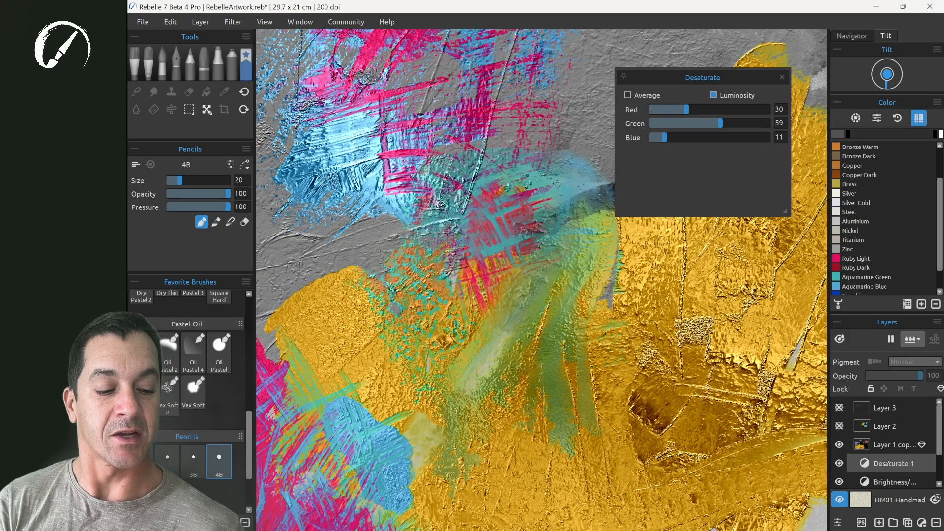
drag(891, 464, 874, 436)
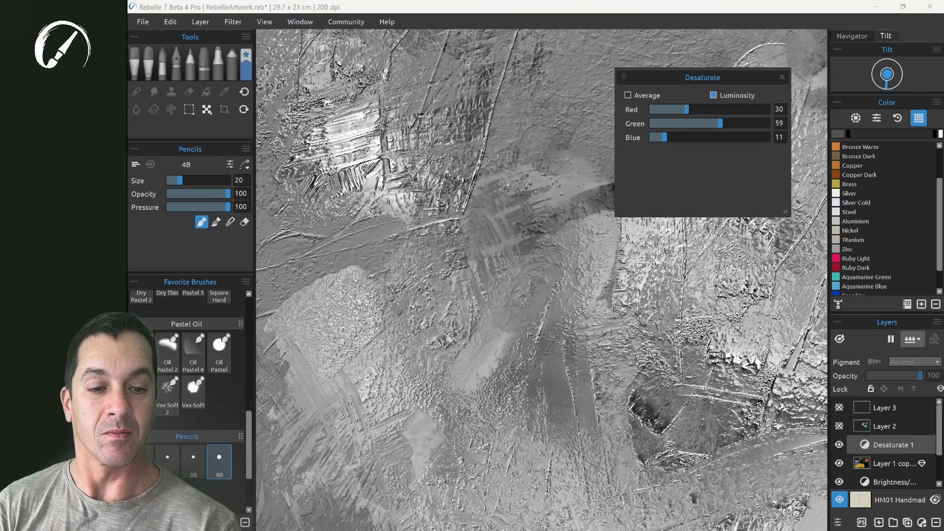
click(716, 109)
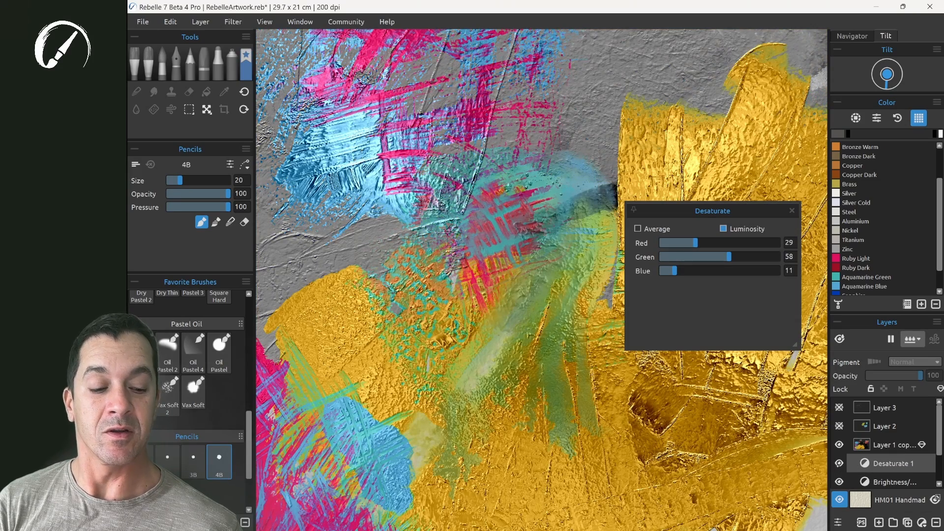
Toggle the visibility of the Desaturate and Brightness/Contrast filter layers to compare the painting with and without them.
click(839, 464)
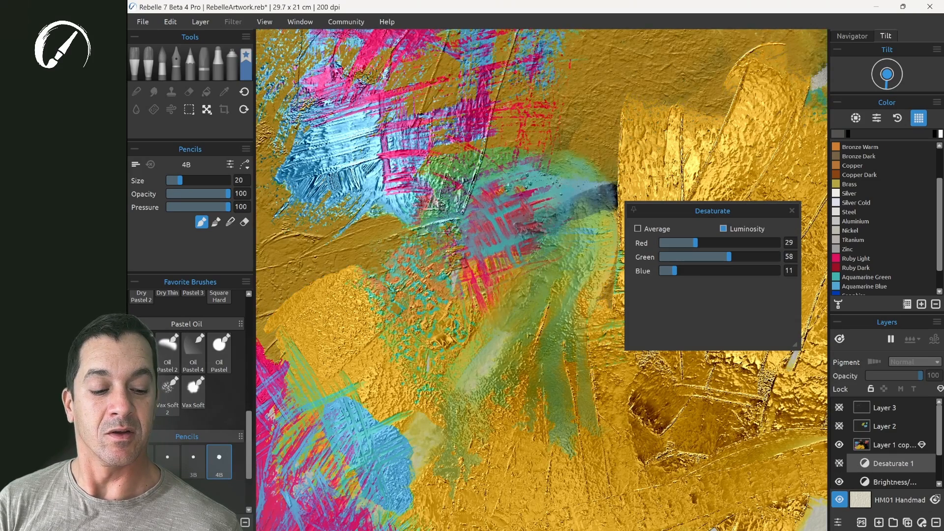
click(839, 481)
click(839, 481)
click(839, 464)
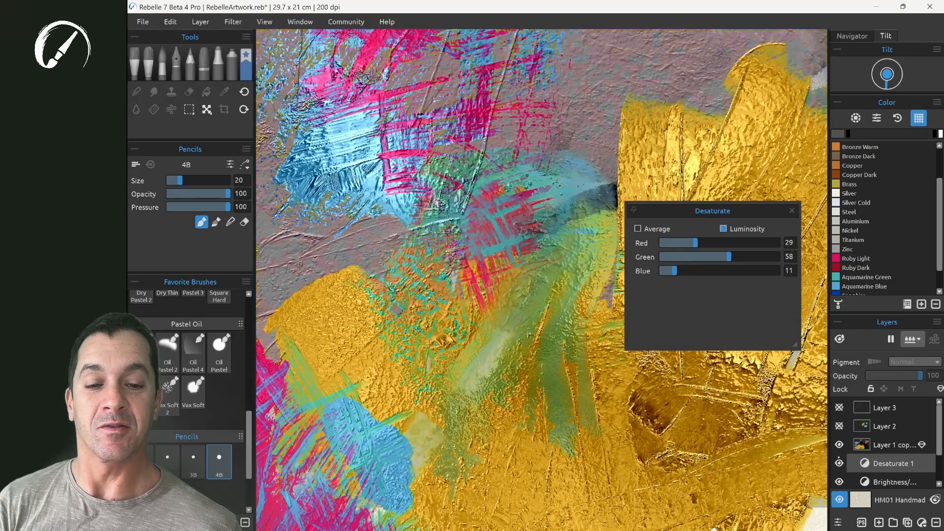
click(839, 463)
click(839, 481)
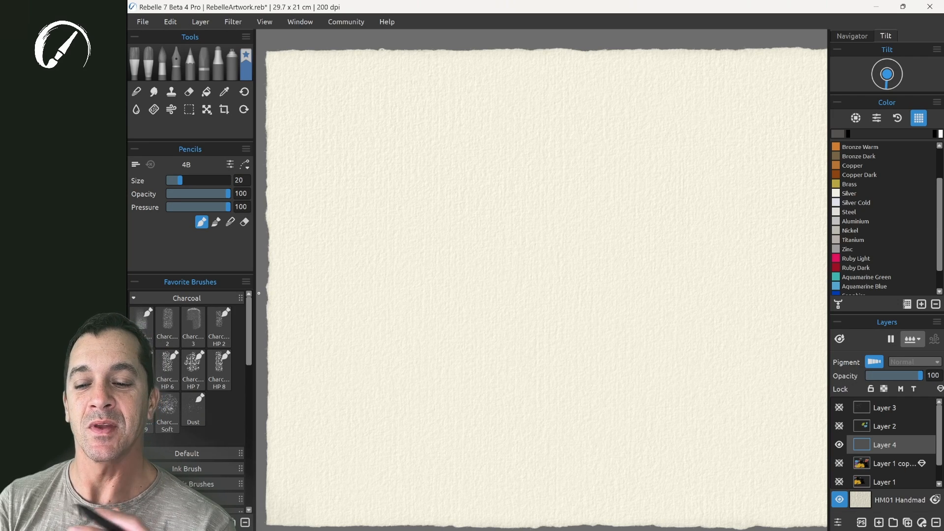
Examine the 4B pencil's texture settings in the Brush Creator, including the blend modes of Background Texture 1, keeping Inverse Multiply.
key(F5)
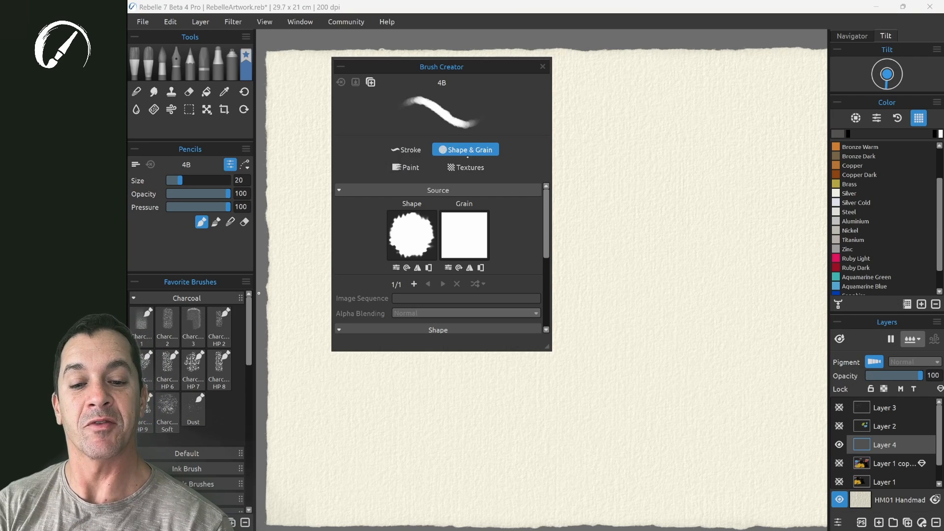
click(468, 167)
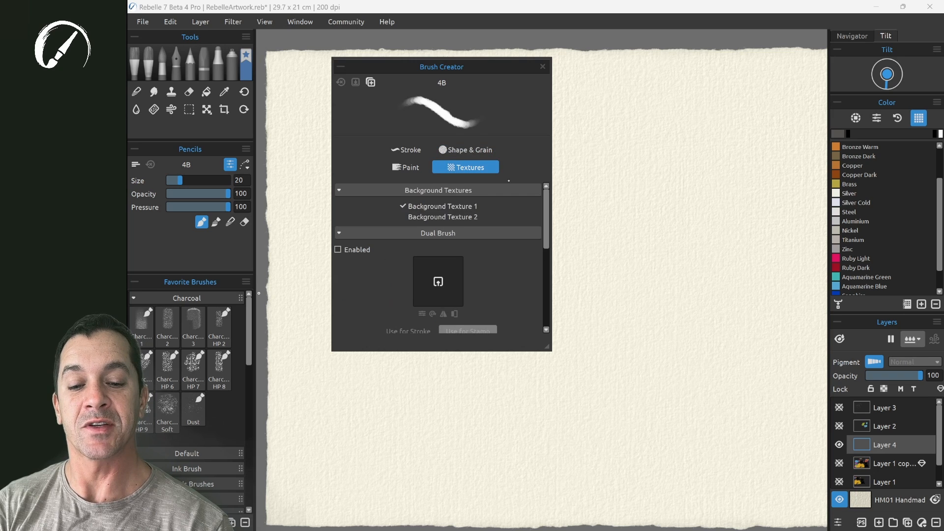
click(440, 217)
click(440, 206)
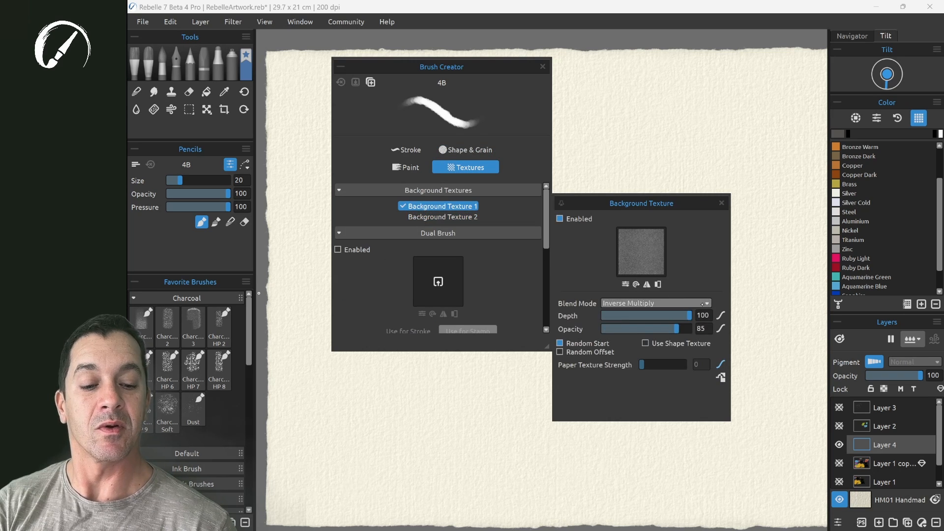
click(645, 304)
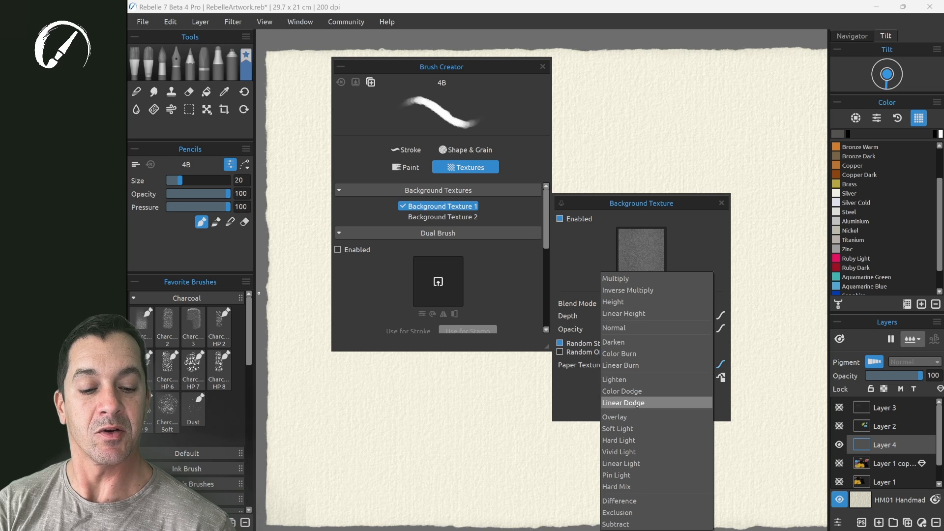
click(681, 290)
mouse_move(547, 219)
mouse_down()
mouse_move(546, 297)
mouse_move(546, 220)
mouse_up()
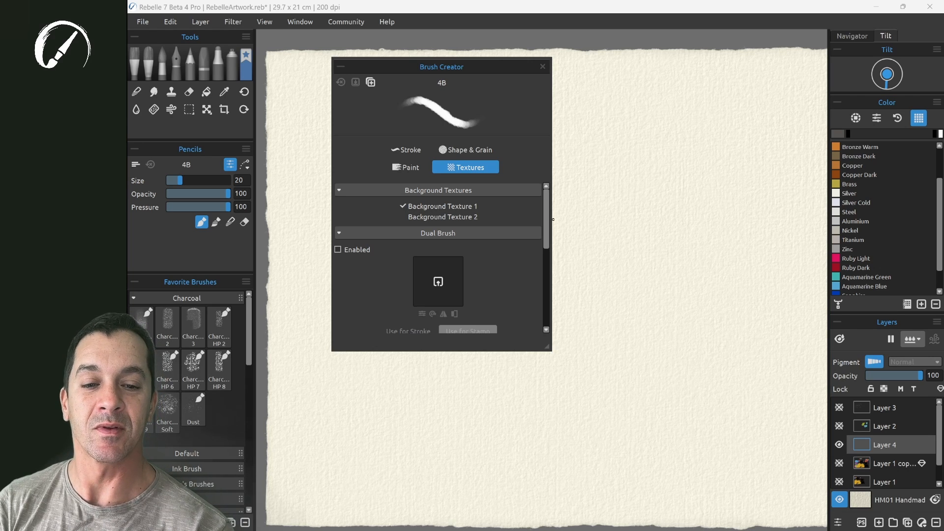
click(543, 66)
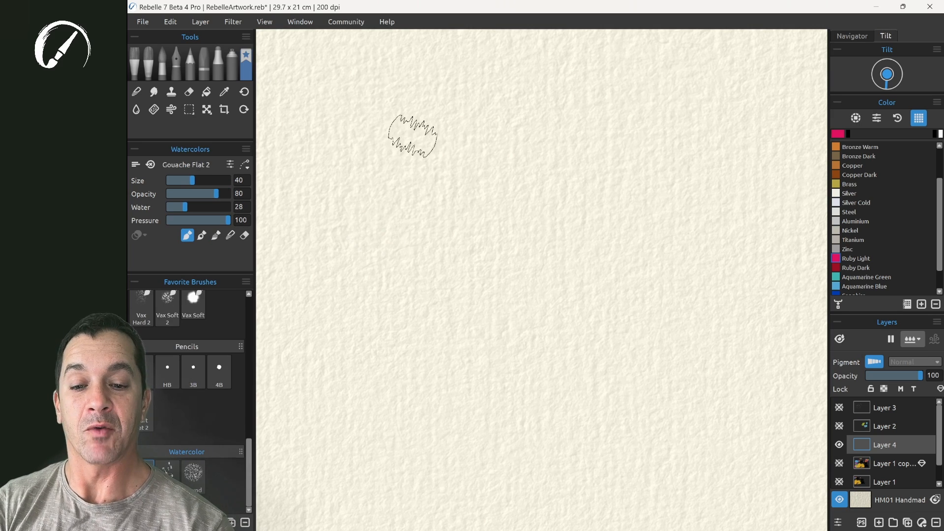
Paint dry, textured Ruby Light patches with the Gouache Flat 2 brush at Water 1, and add a stroke at Water 31.
mouse_move(413, 136)
mouse_down()
mouse_move(305, 221)
mouse_move(325, 246)
mouse_move(316, 306)
mouse_move(476, 182)
mouse_move(415, 316)
mouse_move(337, 158)
mouse_move(315, 143)
mouse_move(358, 221)
mouse_move(495, 116)
mouse_move(611, 147)
mouse_move(411, 347)
mouse_up()
drag(171, 212, 166, 211)
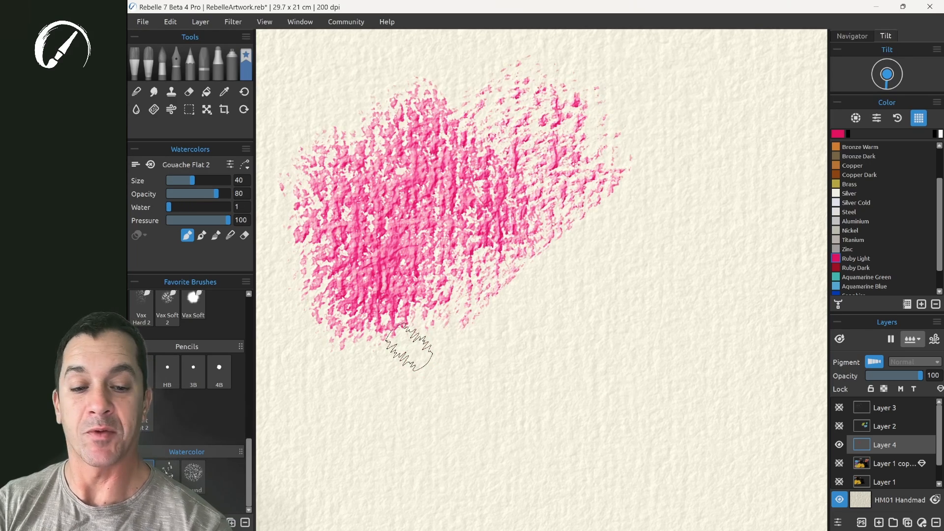
mouse_move(523, 256)
mouse_down()
mouse_move(514, 306)
mouse_move(549, 316)
mouse_move(675, 285)
mouse_move(384, 448)
mouse_up()
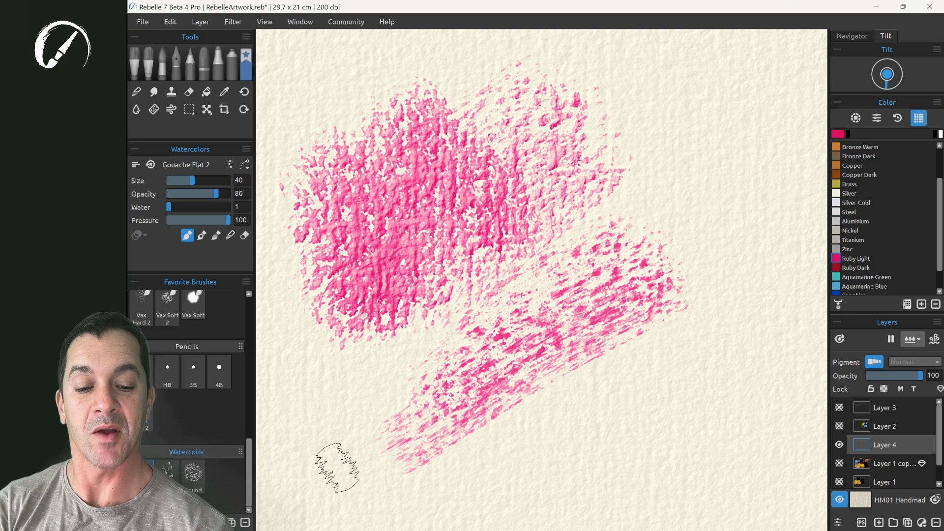
drag(337, 467, 341, 467)
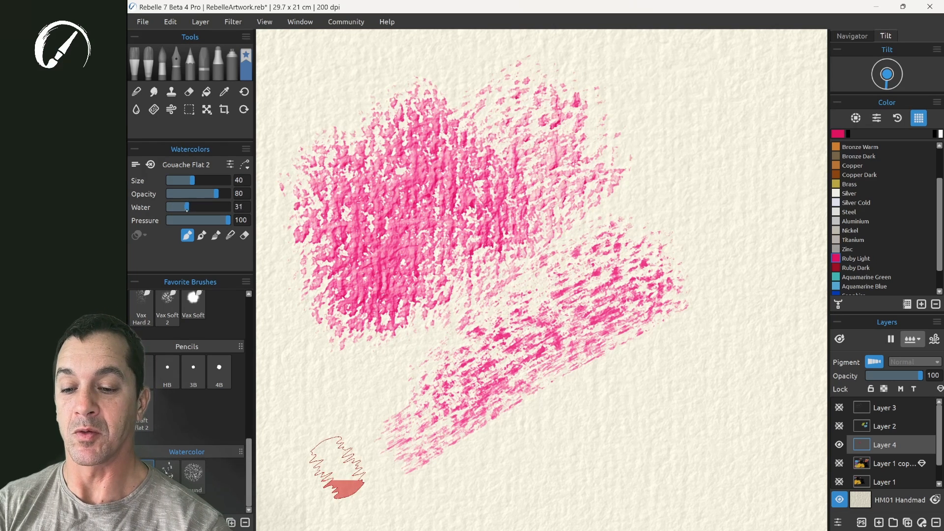
mouse_move(534, 251)
mouse_down()
mouse_move(605, 391)
mouse_move(583, 362)
mouse_move(608, 436)
mouse_up()
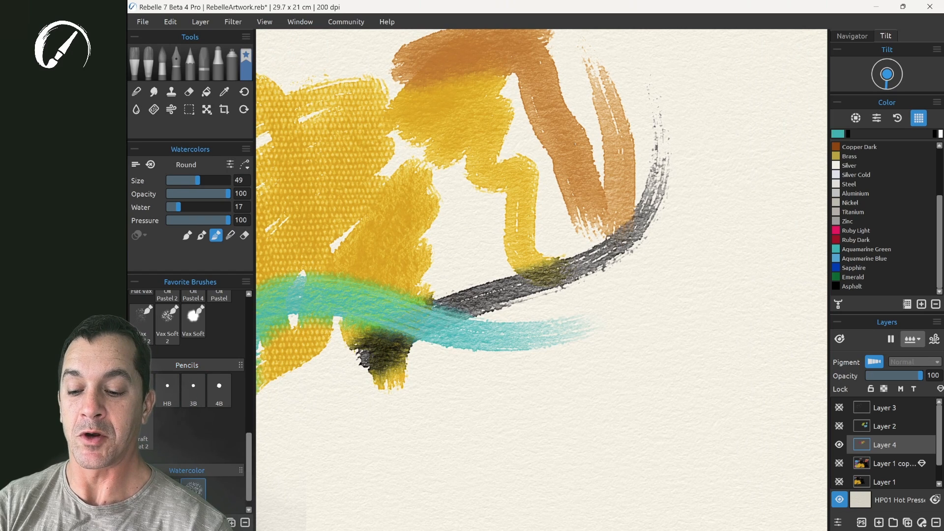
Scribble a patch of crossed hatching with the HB pencil beside the end of the aquamarine stroke.
click(167, 388)
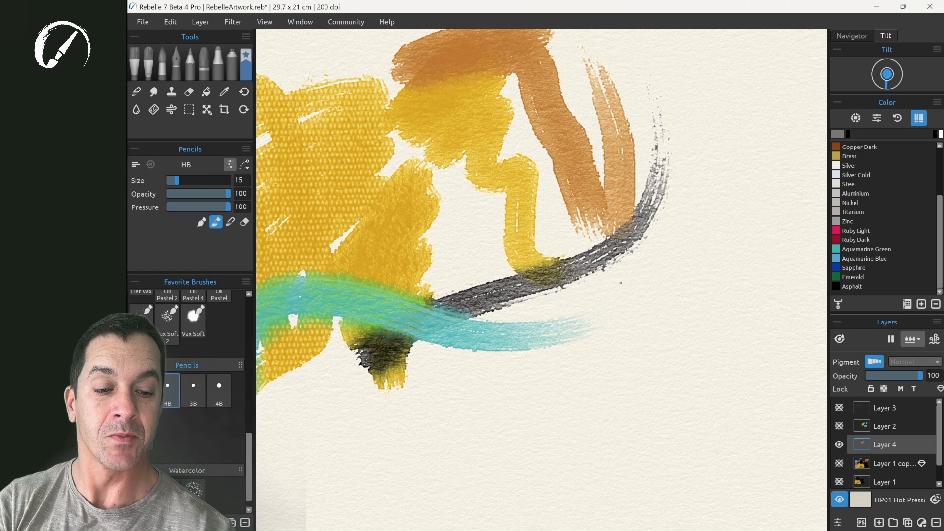
mouse_move(611, 295)
mouse_down()
mouse_move(690, 251)
mouse_move(608, 328)
mouse_move(630, 359)
mouse_move(617, 294)
mouse_move(621, 346)
mouse_move(632, 343)
mouse_move(642, 312)
mouse_move(634, 342)
mouse_up()
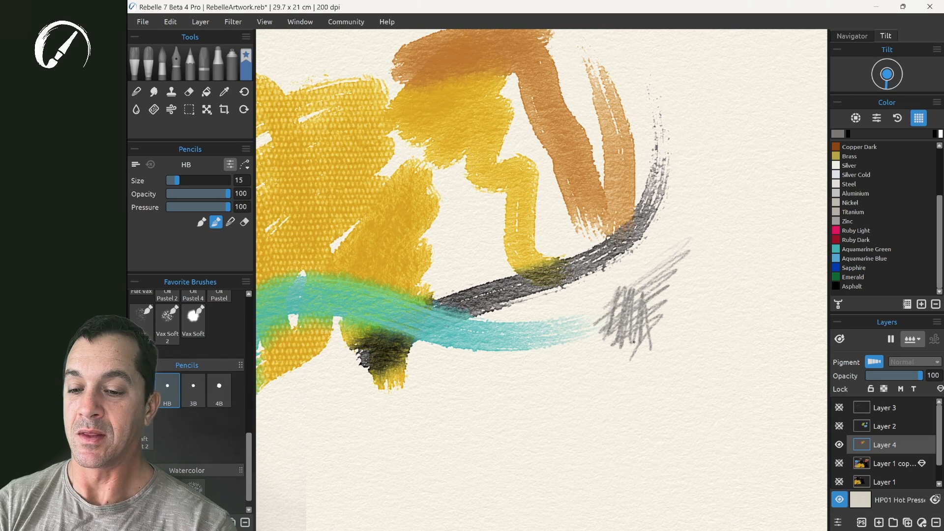
Examine the HB pencil's stroke and paint settings in the Brush Creator.
click(230, 164)
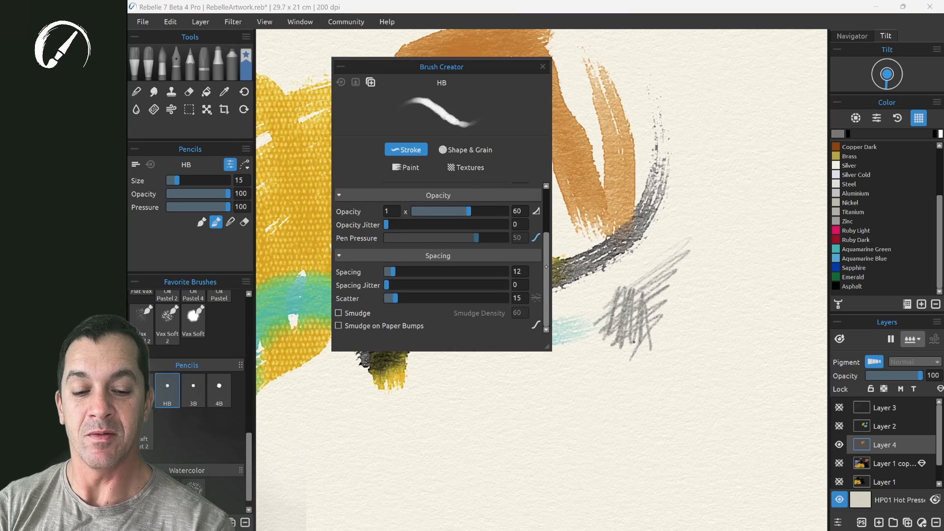
scroll(438, 256, up, 3)
click(406, 168)
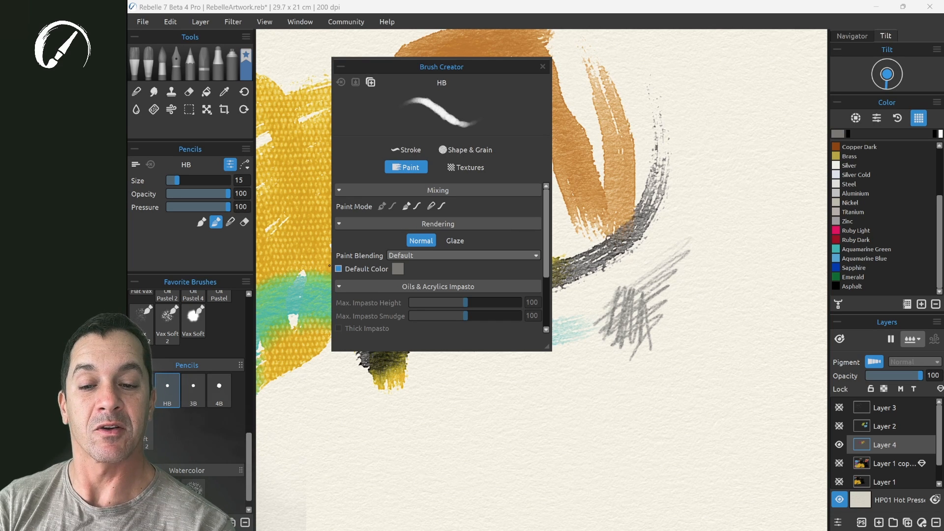
click(543, 66)
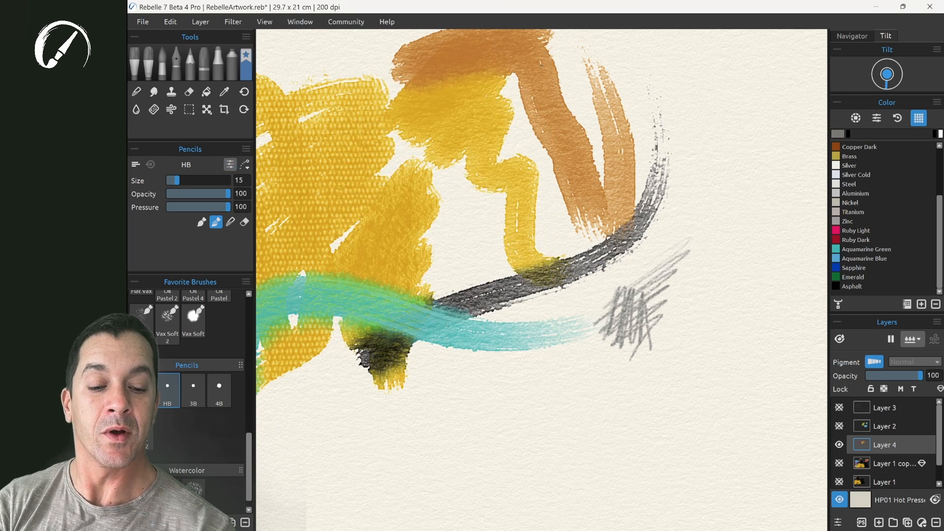
Extend the grey HB pencil hatching and add small Aquamarine Green and Ruby Light scribbles beside it.
mouse_move(587, 324)
mouse_down()
mouse_move(575, 353)
mouse_move(594, 370)
mouse_up()
click(836, 250)
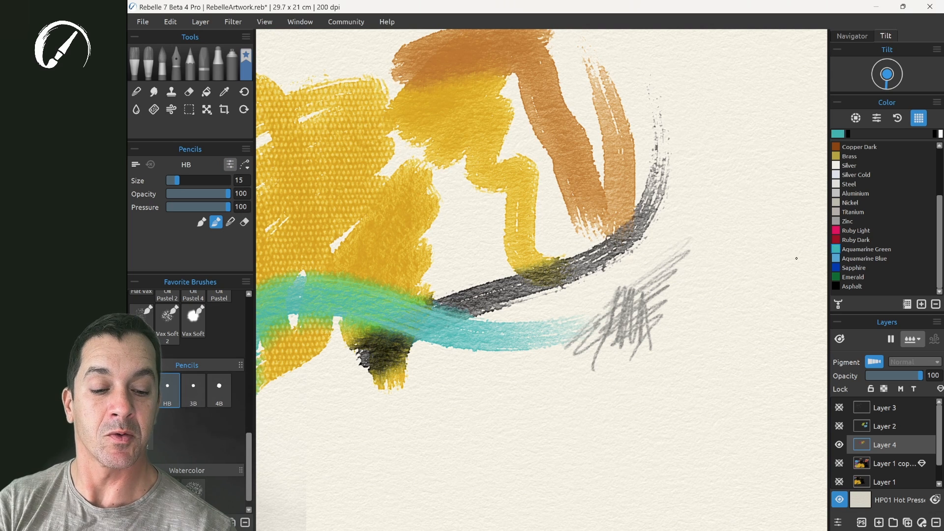
mouse_move(592, 309)
mouse_down()
mouse_move(610, 294)
mouse_move(596, 343)
mouse_up()
click(836, 231)
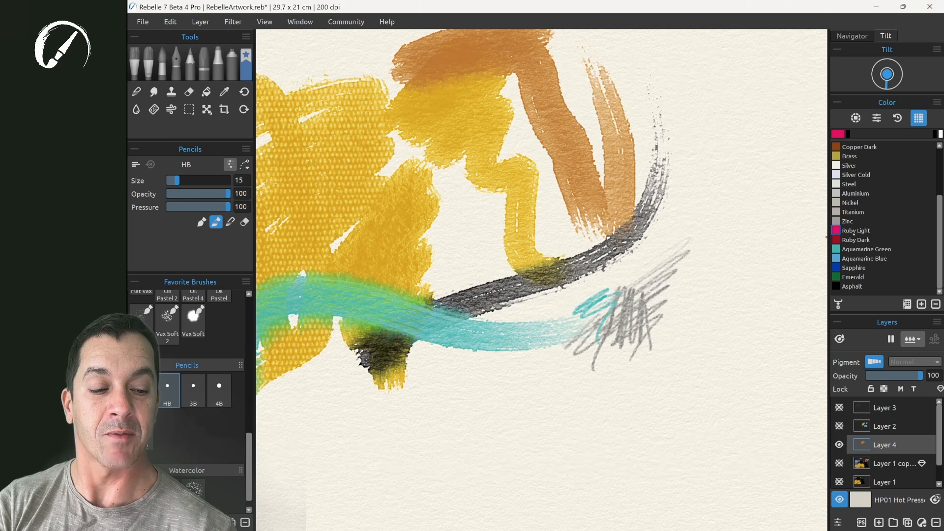
drag(613, 284, 634, 312)
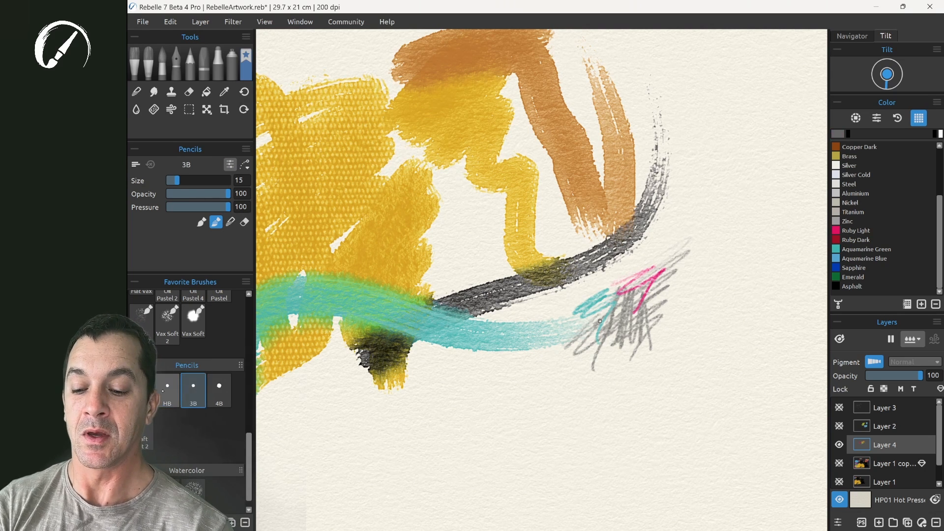
Scribble more grey hatching around the pencil patch with the 3B, 4B and H pencils, and try another pencil preset beside it.
mouse_move(676, 237)
mouse_down()
mouse_move(659, 274)
mouse_move(668, 365)
mouse_up()
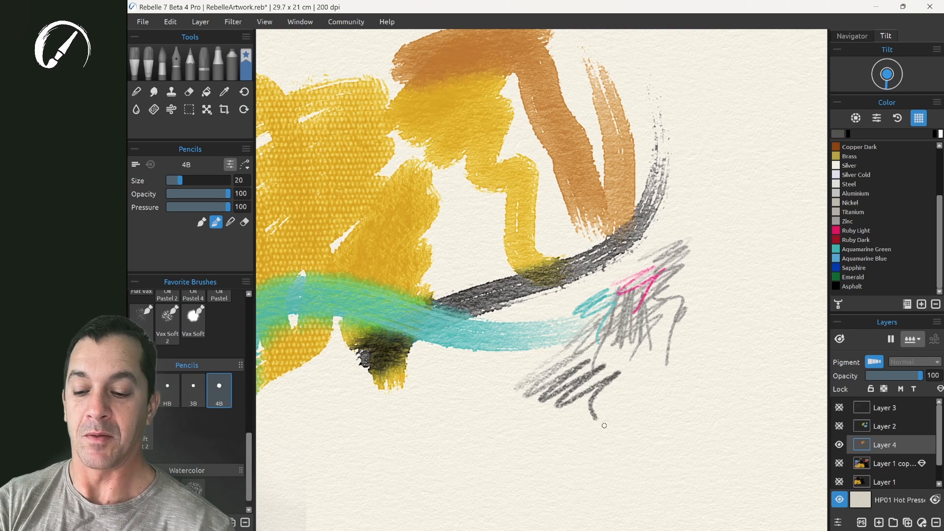
click(143, 391)
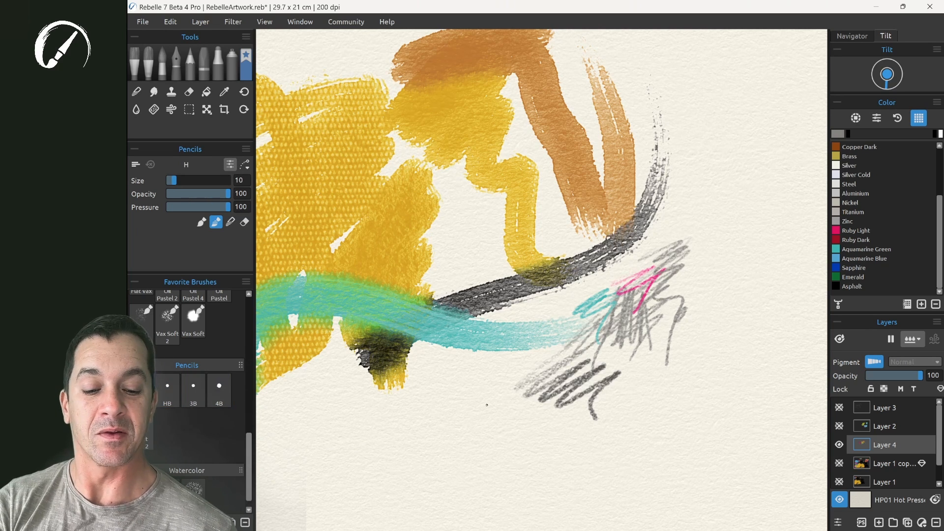
mouse_move(502, 370)
mouse_down()
mouse_move(521, 368)
mouse_move(483, 425)
mouse_move(522, 440)
mouse_up()
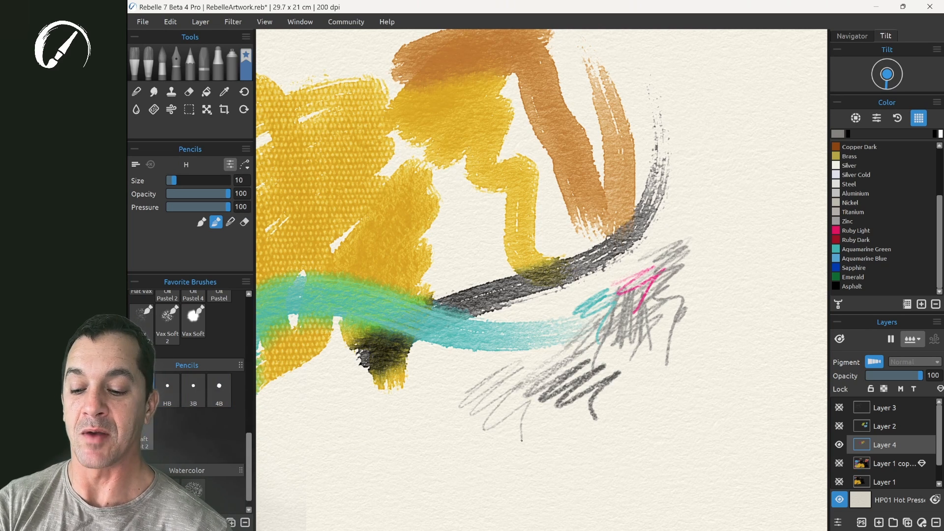
click(146, 440)
mouse_move(543, 396)
mouse_down()
mouse_move(510, 431)
mouse_move(568, 422)
mouse_move(586, 447)
mouse_move(627, 422)
mouse_move(660, 450)
mouse_move(698, 455)
mouse_up()
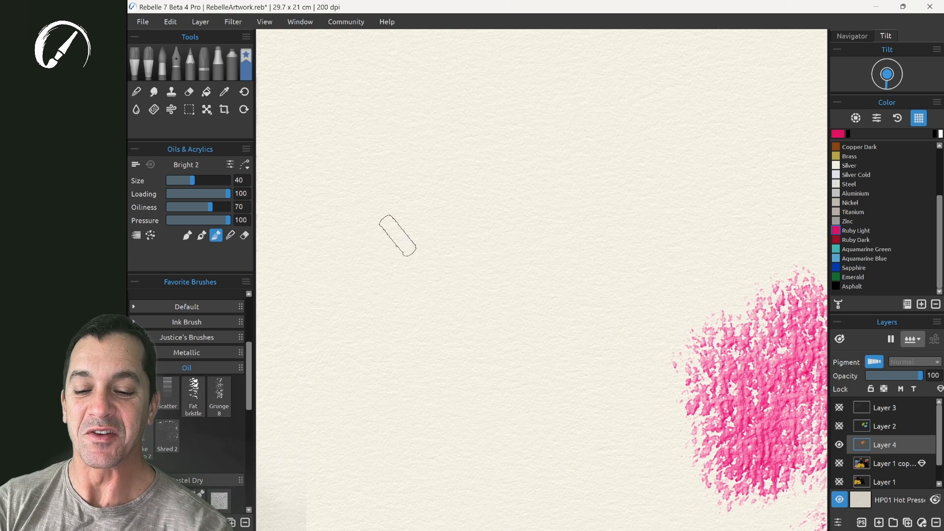
Paint a Ruby Light patch and an overlapping Ruby Dark stroke with the Bright 2 oil brush on empty paper left of the pink texture.
mouse_move(394, 236)
mouse_down()
mouse_move(320, 295)
mouse_move(369, 386)
mouse_up()
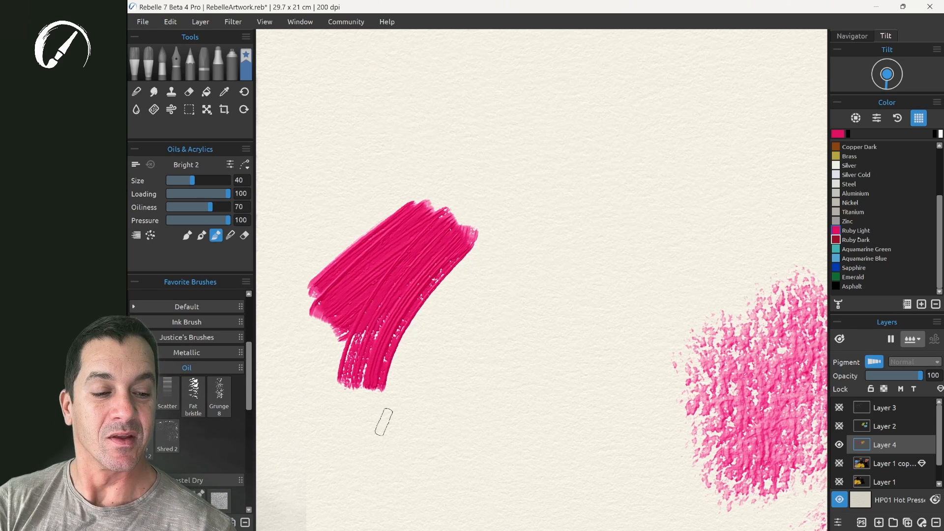
click(859, 239)
drag(478, 219, 437, 375)
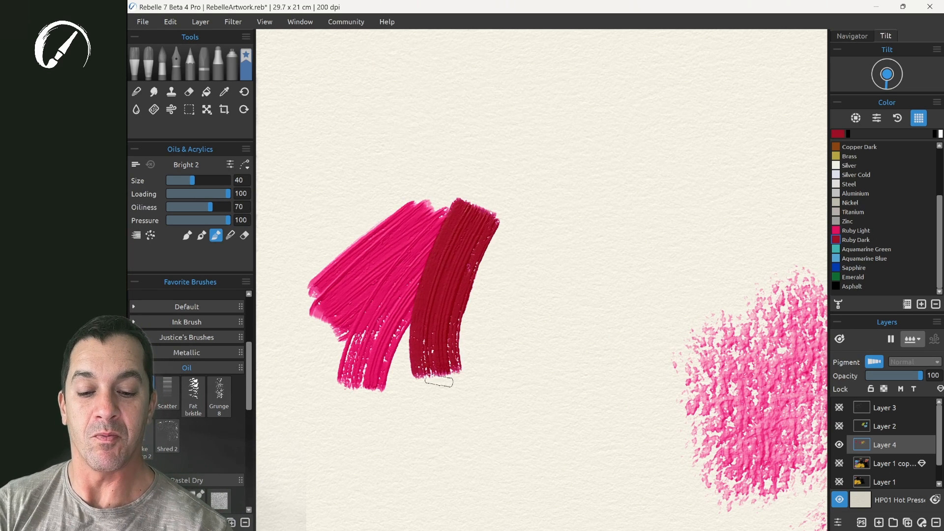
Blend the Ruby Light and Ruby Dark paint with diagonal strokes crossing in both directions.
drag(437, 207, 451, 310)
drag(418, 208, 463, 316)
drag(381, 232, 478, 328)
drag(333, 270, 481, 352)
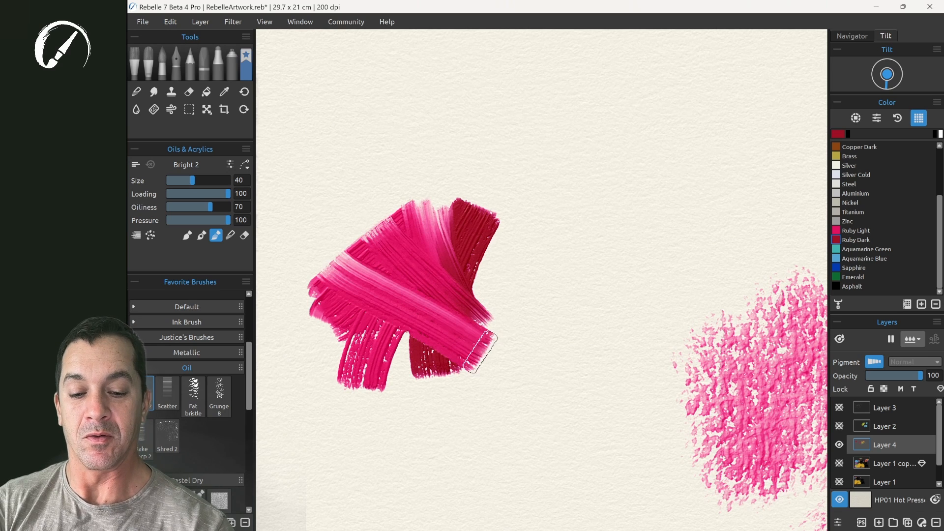
drag(524, 239, 378, 379)
mouse_move(487, 288)
mouse_down()
mouse_move(393, 378)
mouse_move(384, 409)
mouse_up()
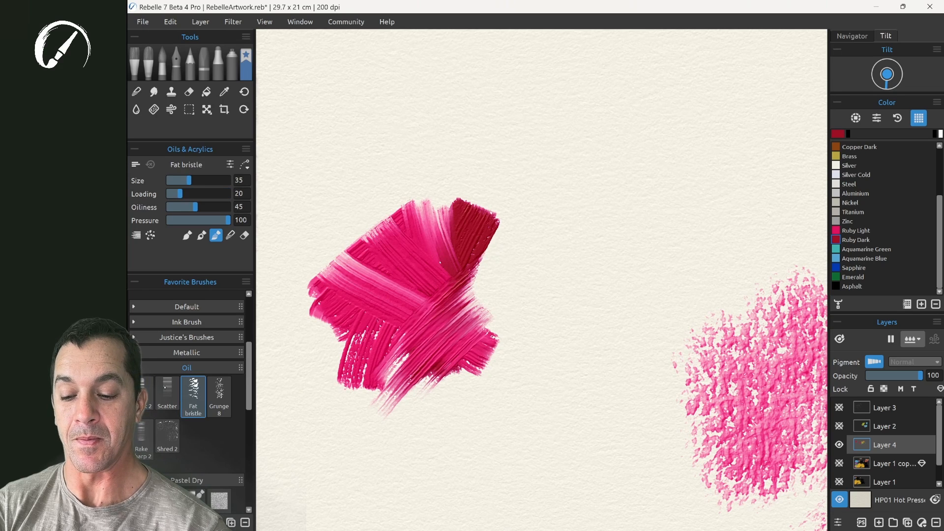
Paint ragged Ruby Dark strokes over the ruby patch with Shred 2, and add Aquamarine Blue strokes along its right side.
click(167, 436)
mouse_move(497, 207)
mouse_down()
mouse_move(512, 272)
mouse_move(558, 315)
mouse_move(551, 354)
mouse_move(477, 308)
mouse_move(501, 334)
mouse_move(540, 322)
mouse_move(497, 305)
mouse_move(488, 285)
mouse_move(482, 324)
mouse_move(451, 340)
mouse_move(442, 359)
mouse_move(442, 425)
mouse_move(547, 393)
mouse_move(424, 335)
mouse_move(459, 351)
mouse_move(476, 377)
mouse_move(373, 396)
mouse_move(522, 399)
mouse_move(349, 426)
mouse_up()
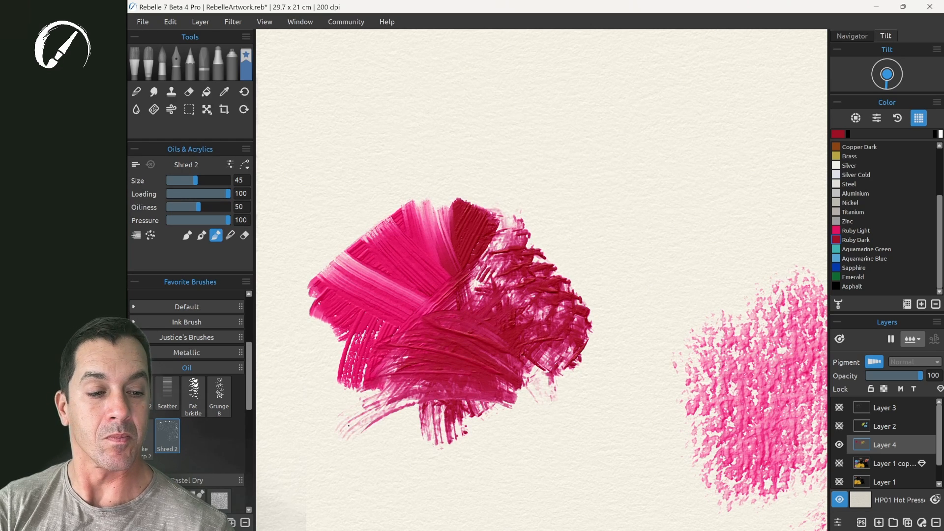
click(845, 259)
mouse_move(654, 258)
mouse_down()
mouse_move(546, 310)
mouse_move(619, 244)
mouse_move(533, 224)
mouse_move(489, 295)
mouse_move(482, 335)
mouse_move(536, 315)
mouse_move(533, 366)
mouse_move(492, 339)
mouse_move(472, 295)
mouse_move(541, 354)
mouse_move(585, 319)
mouse_up()
drag(608, 333, 577, 422)
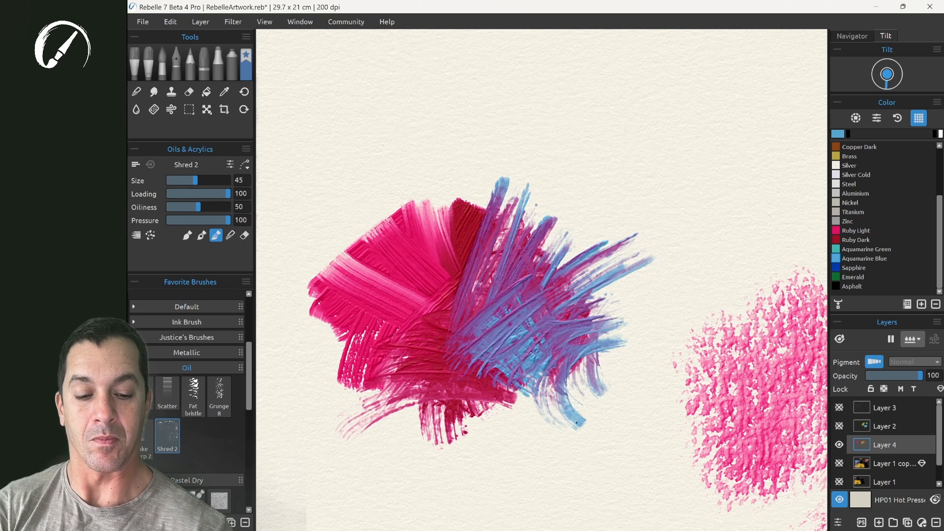
Paint sweeping Aquamarine Blue strokes with Grunge 8 over the left side of the ruby patch, mixing them into the pink.
click(218, 396)
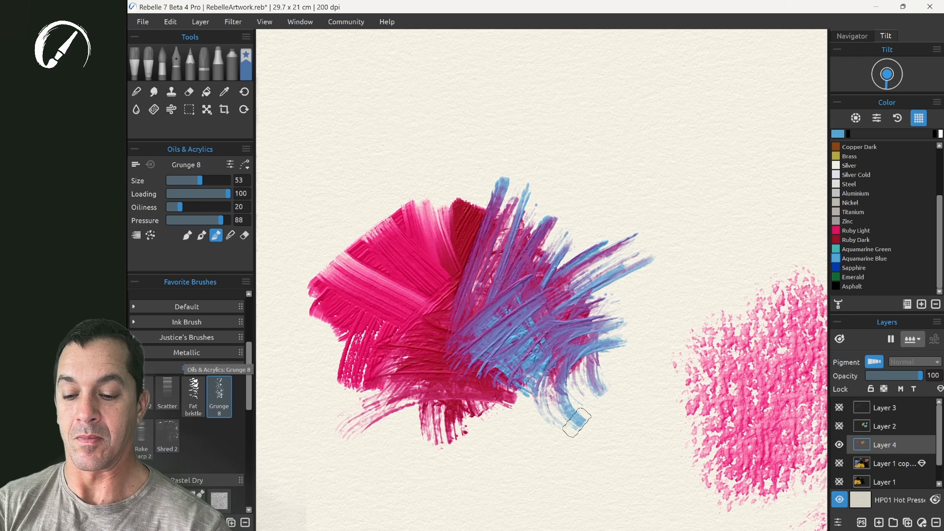
mouse_move(407, 163)
mouse_down()
mouse_move(370, 242)
mouse_move(338, 215)
mouse_up()
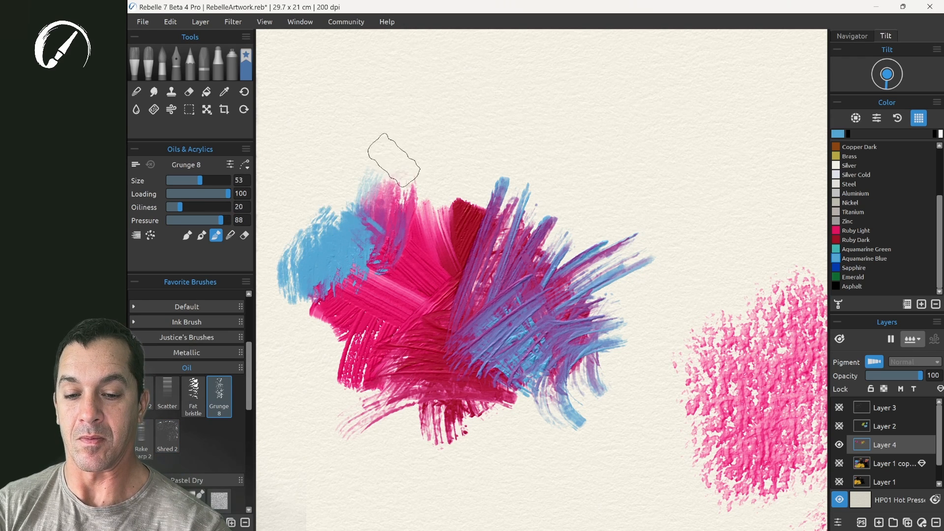
mouse_move(394, 159)
mouse_down()
mouse_move(344, 226)
mouse_move(364, 305)
mouse_move(285, 292)
mouse_move(399, 263)
mouse_move(413, 330)
mouse_move(299, 384)
mouse_move(360, 460)
mouse_up()
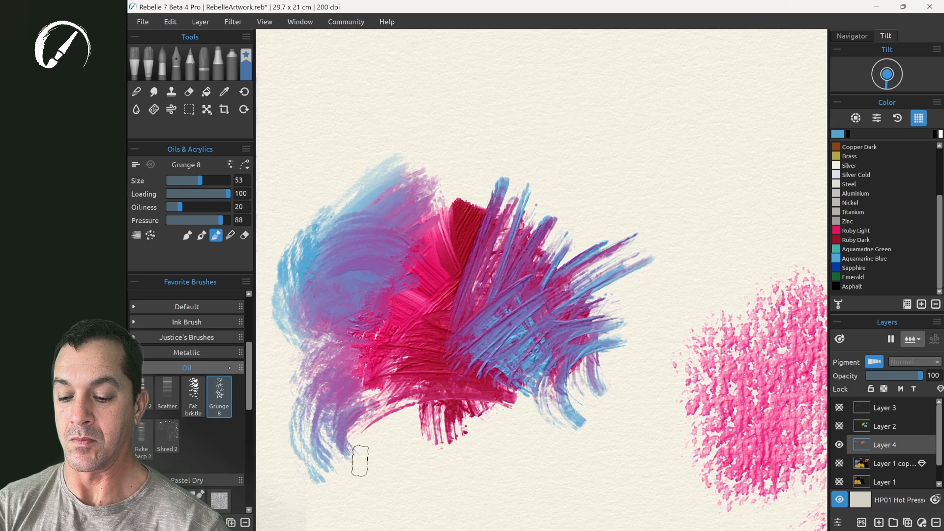
Smear the paint up to the right with Knife 2 in blend mode, and paint a thick Aquamarine Blue patch above it.
click(216, 353)
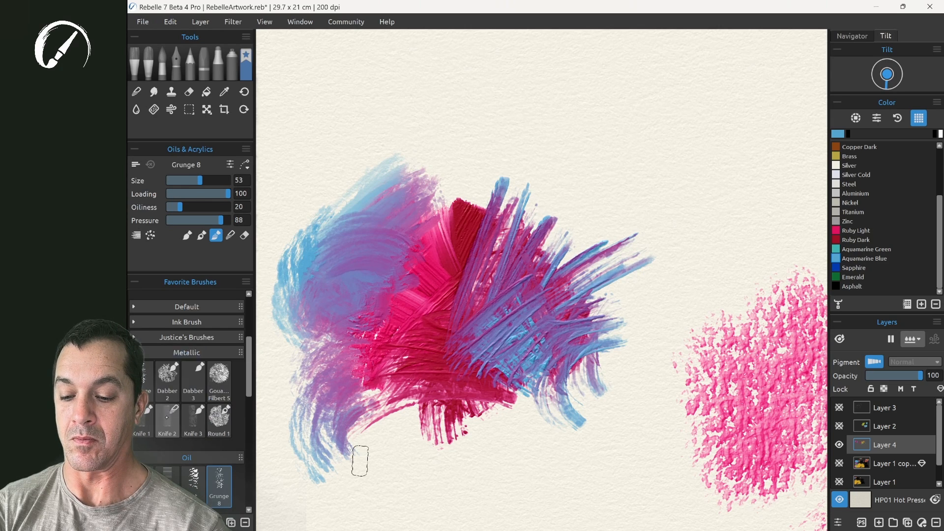
click(168, 419)
mouse_move(509, 126)
mouse_down()
mouse_move(410, 222)
mouse_move(582, 103)
mouse_up()
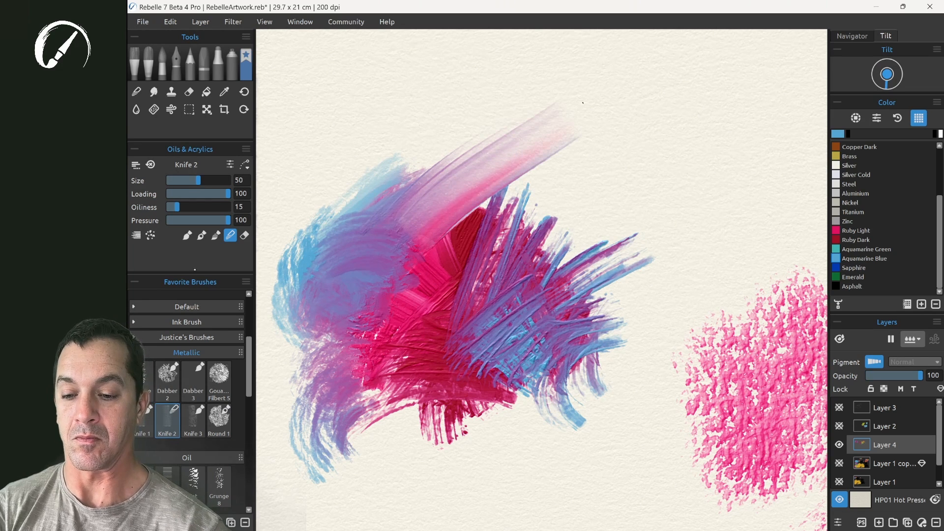
click(187, 236)
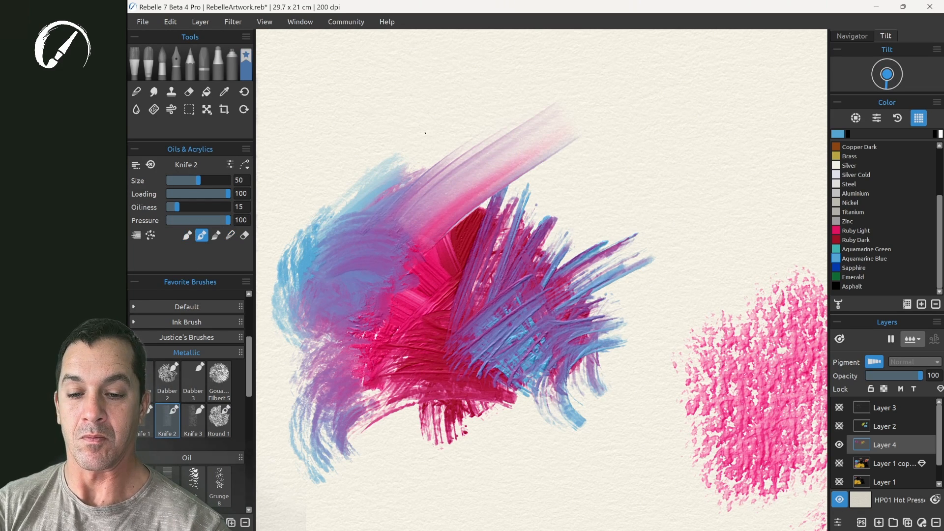
mouse_move(425, 133)
mouse_down()
mouse_move(403, 197)
mouse_move(492, 118)
mouse_move(531, 111)
mouse_move(388, 185)
mouse_move(344, 168)
mouse_move(401, 221)
mouse_up()
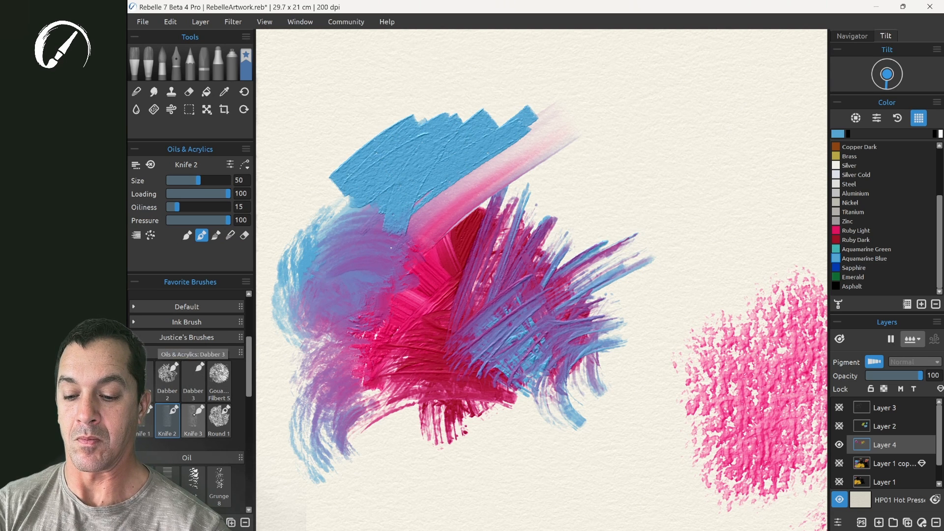
Paint zigzag Aquamarine Blue strokes with Knife 3 at the upper right, and overlay them with broad Brass strokes.
click(194, 420)
mouse_move(525, 169)
mouse_down()
mouse_move(585, 132)
mouse_move(603, 216)
mouse_move(630, 241)
mouse_move(637, 268)
mouse_up()
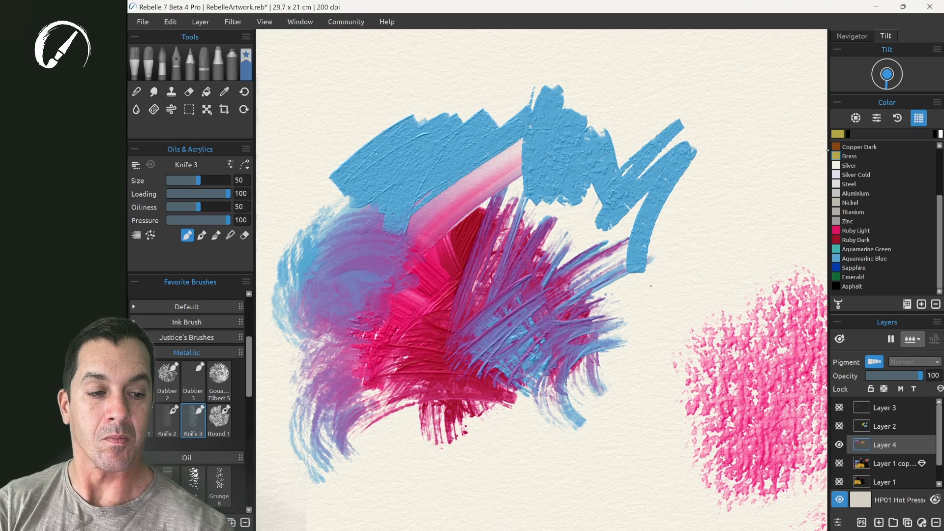
mouse_move(585, 143)
mouse_down()
mouse_move(682, 113)
mouse_move(457, 192)
mouse_move(600, 94)
mouse_move(454, 167)
mouse_up()
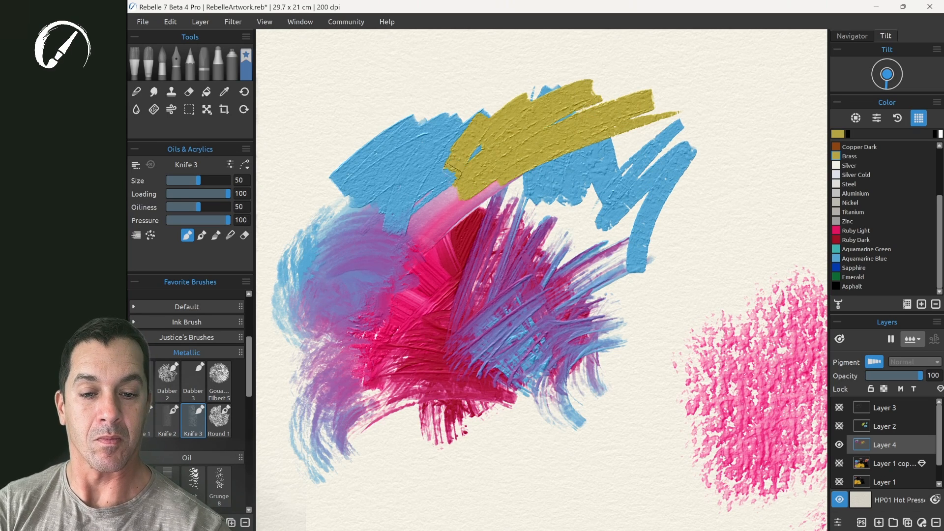
Paint a curved Gold band down the painting's left side, and add a broad Gold patch along the bottom with Gouache Filbert 5.
scroll(866, 216, up, 3)
click(848, 147)
drag(380, 84, 271, 379)
click(219, 376)
mouse_move(332, 408)
mouse_down()
mouse_move(404, 355)
mouse_move(374, 403)
mouse_move(468, 442)
mouse_move(364, 361)
mouse_move(386, 420)
mouse_move(506, 419)
mouse_move(569, 442)
mouse_move(354, 472)
mouse_move(561, 418)
mouse_up()
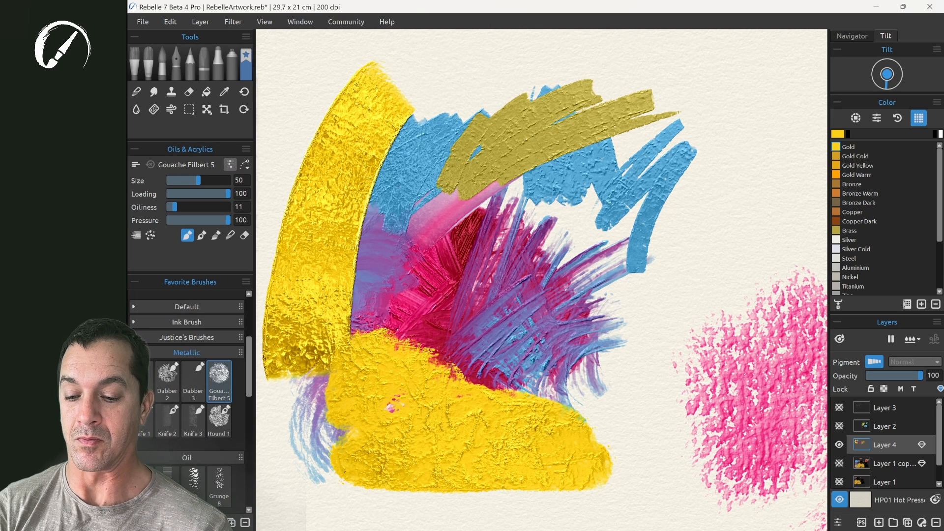
Brush streaky Gold strokes with Grunge 6 over the curved band, the blue area and the ruby centre.
click(143, 382)
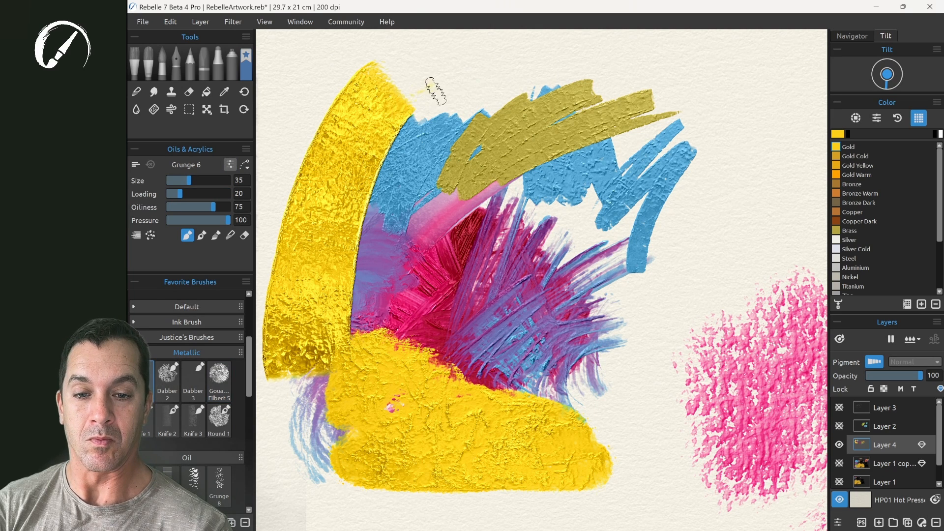
mouse_move(437, 92)
mouse_down()
mouse_move(380, 123)
mouse_move(487, 78)
mouse_move(353, 158)
mouse_move(496, 72)
mouse_move(329, 198)
mouse_move(463, 116)
mouse_move(320, 242)
mouse_move(309, 275)
mouse_move(443, 182)
mouse_move(282, 329)
mouse_move(353, 300)
mouse_move(257, 402)
mouse_move(289, 145)
mouse_move(278, 189)
mouse_move(344, 319)
mouse_up()
drag(446, 325, 518, 455)
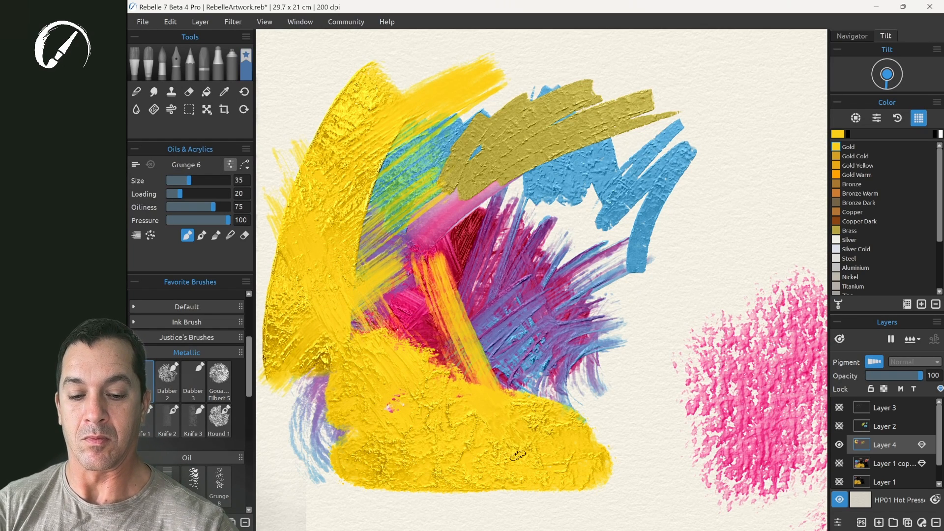
Blend the gold, ruby and blue areas with crossing Grunge 6 strokes in blend mode across the lower half of the painting.
drag(426, 248, 496, 429)
drag(473, 276, 409, 413)
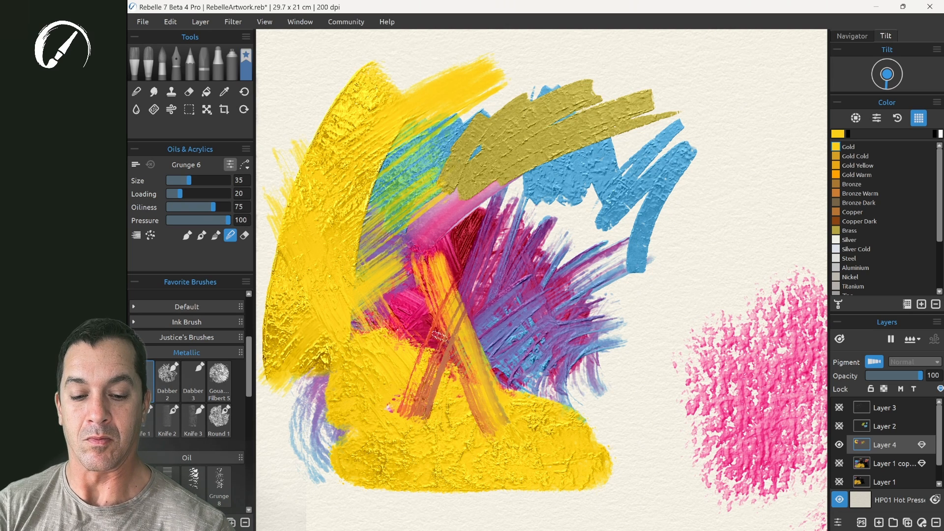
mouse_move(465, 322)
mouse_down()
mouse_move(438, 415)
mouse_move(452, 425)
mouse_up()
drag(532, 309, 449, 445)
drag(551, 357, 498, 461)
drag(429, 453, 483, 343)
mouse_move(400, 439)
mouse_down()
mouse_move(444, 309)
mouse_move(394, 369)
mouse_move(432, 414)
mouse_move(526, 465)
mouse_move(487, 432)
mouse_up()
mouse_move(414, 358)
mouse_down()
mouse_move(396, 302)
mouse_move(358, 383)
mouse_move(311, 433)
mouse_move(278, 450)
mouse_up()
mouse_move(340, 370)
mouse_down()
mouse_move(285, 344)
mouse_move(271, 353)
mouse_move(311, 449)
mouse_up()
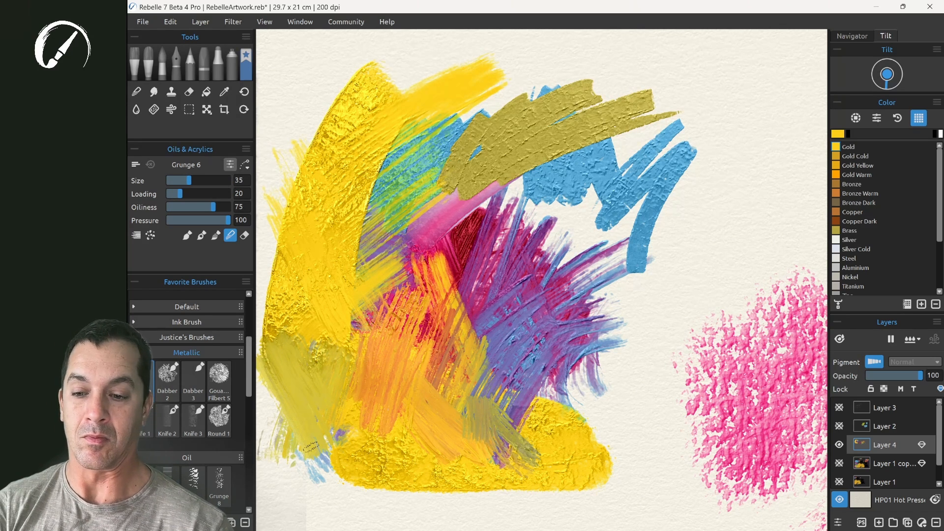
Paint Gold with the Round 1 brush on the paper between the mixed painting and the pink texture.
click(219, 421)
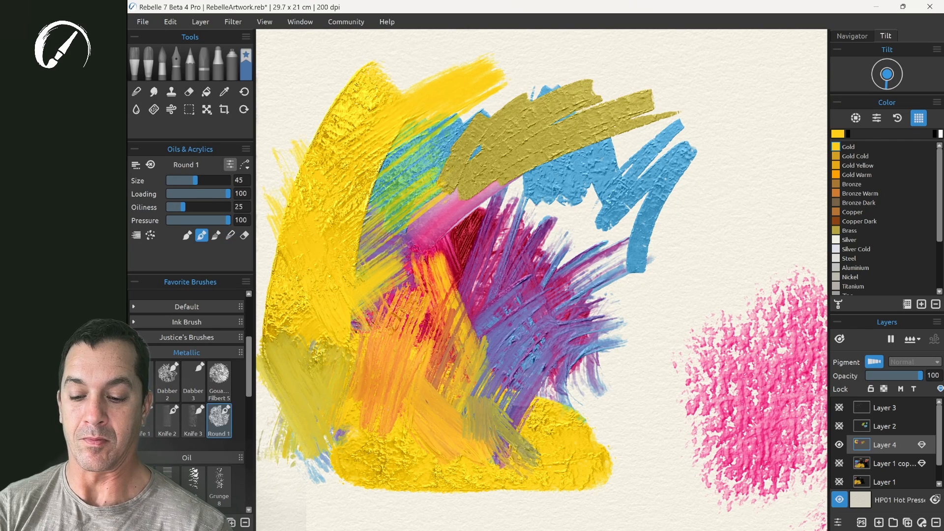
mouse_move(646, 294)
mouse_down()
mouse_move(618, 363)
mouse_move(617, 415)
mouse_move(564, 452)
mouse_move(650, 470)
mouse_up()
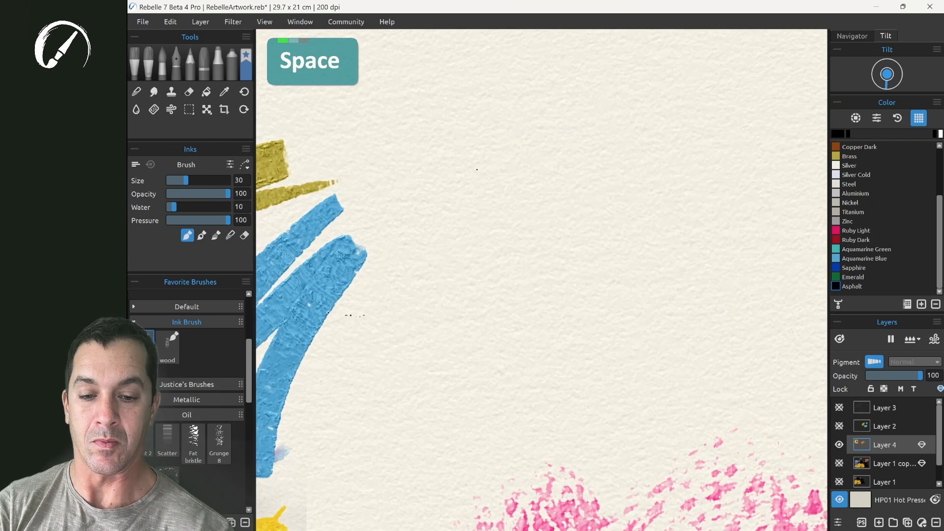
Paint black Asphalt strokes with the Brush ink at Water 10, and add lines and dense zigzags with the wood ink brush at size 31.
mouse_move(506, 132)
mouse_down()
mouse_move(438, 214)
mouse_move(356, 362)
mouse_move(351, 421)
mouse_move(434, 307)
mouse_move(584, 140)
mouse_move(572, 217)
mouse_move(410, 387)
mouse_move(309, 447)
mouse_up()
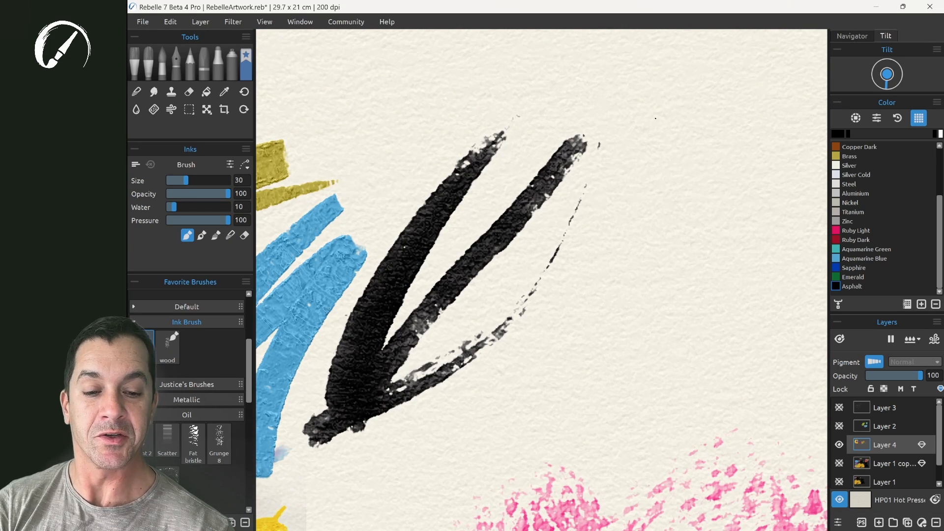
mouse_move(656, 118)
mouse_down()
mouse_move(648, 227)
mouse_move(521, 361)
mouse_move(388, 406)
mouse_move(305, 455)
mouse_up()
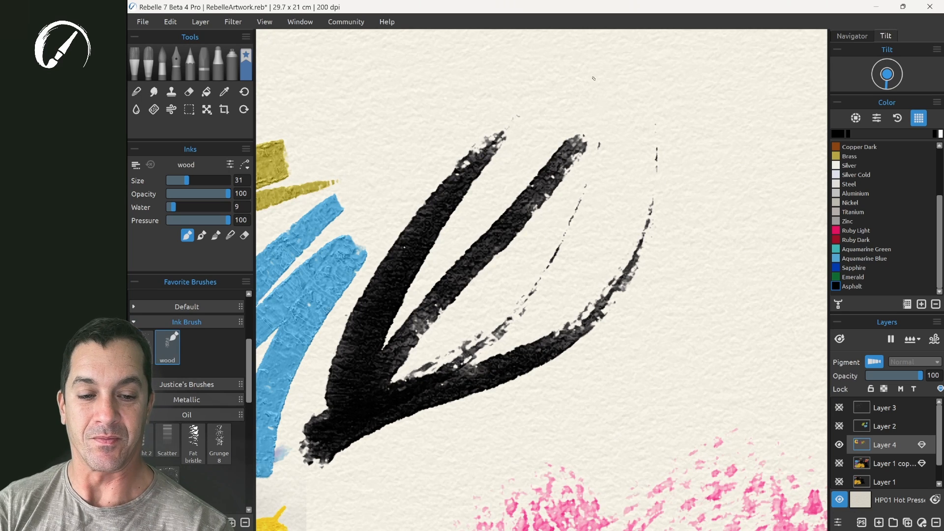
mouse_move(629, 135)
mouse_down()
mouse_move(648, 377)
mouse_move(613, 455)
mouse_up()
mouse_move(729, 150)
mouse_down()
mouse_move(649, 337)
mouse_move(711, 336)
mouse_move(758, 400)
mouse_up()
mouse_move(588, 136)
mouse_down()
mouse_move(651, 87)
mouse_move(636, 84)
mouse_move(594, 132)
mouse_move(630, 179)
mouse_move(670, 196)
mouse_move(711, 264)
mouse_move(686, 157)
mouse_move(650, 132)
mouse_move(502, 123)
mouse_move(323, 133)
mouse_move(337, 208)
mouse_move(400, 208)
mouse_move(386, 106)
mouse_move(392, 59)
mouse_move(395, 181)
mouse_up()
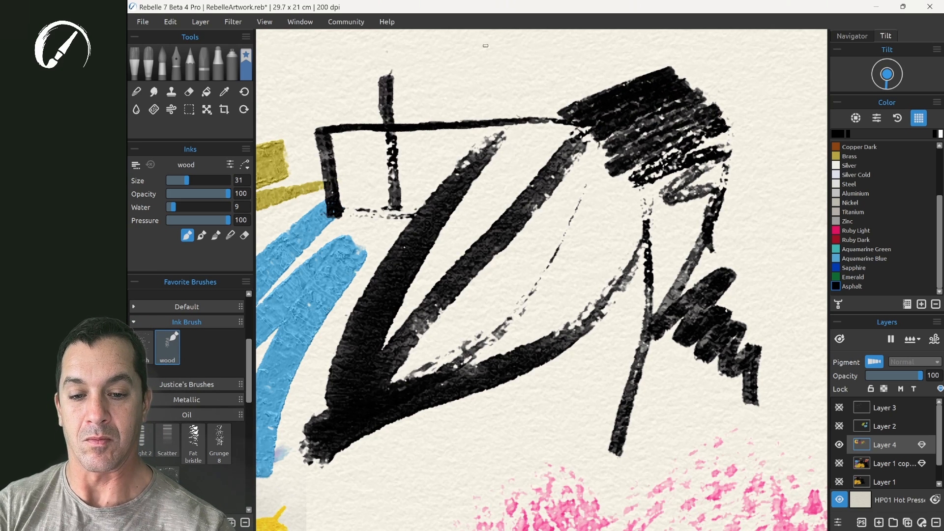
Paint long diagonal black Asphalt strokes and a sweeping curve across the ink drawing with the wood ink brush at size 31.
drag(479, 59, 414, 271)
drag(610, 53, 448, 289)
mouse_move(549, 131)
mouse_down()
mouse_move(495, 213)
mouse_move(460, 342)
mouse_up()
drag(581, 172, 473, 401)
mouse_move(645, 229)
mouse_down()
mouse_move(455, 433)
mouse_move(442, 470)
mouse_up()
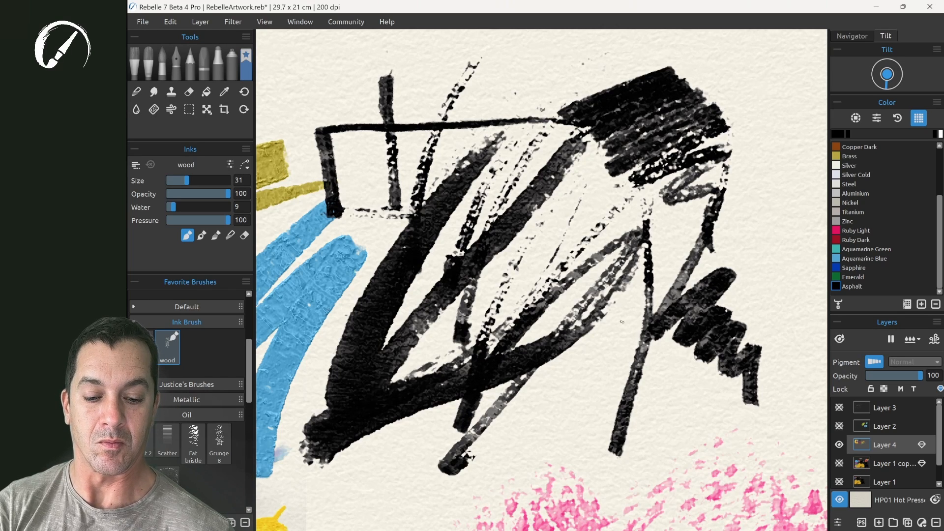
drag(578, 393, 374, 460)
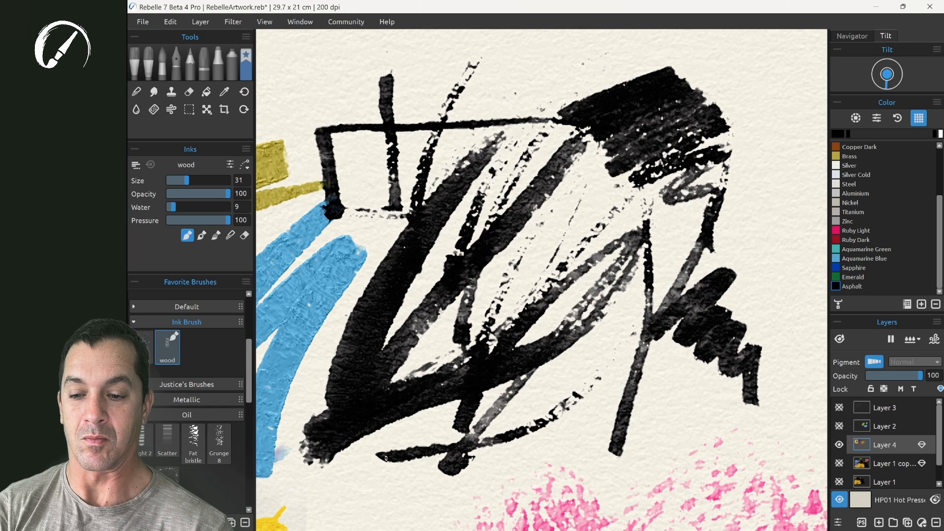
Shade a dense black patch and long curved strokes on empty paper with the Charcoal 1 brush at size 40.
click(187, 307)
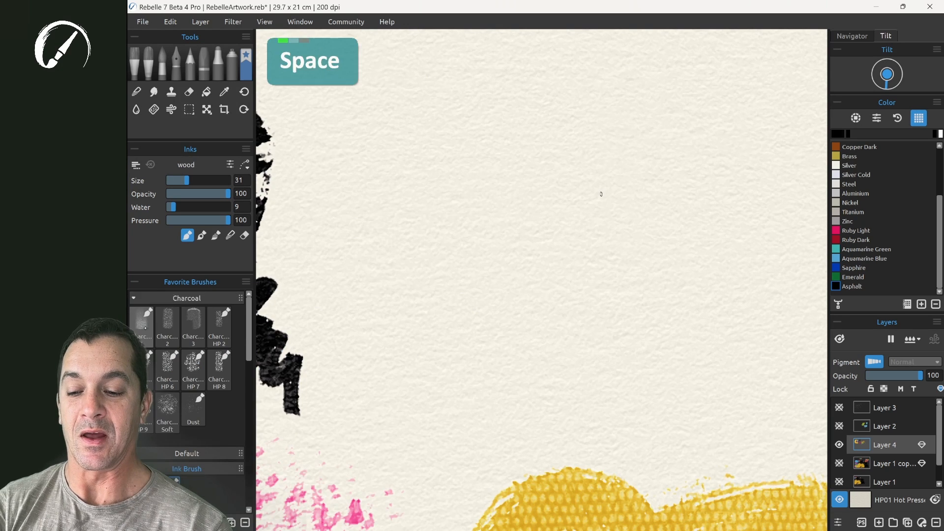
click(141, 327)
mouse_move(399, 207)
mouse_down()
mouse_move(500, 147)
mouse_move(556, 139)
mouse_move(554, 167)
mouse_move(413, 305)
mouse_up()
mouse_move(422, 111)
mouse_down()
mouse_move(390, 165)
mouse_move(374, 231)
mouse_move(333, 249)
mouse_move(350, 289)
mouse_move(394, 281)
mouse_move(325, 211)
mouse_move(315, 275)
mouse_move(361, 307)
mouse_move(615, 184)
mouse_up()
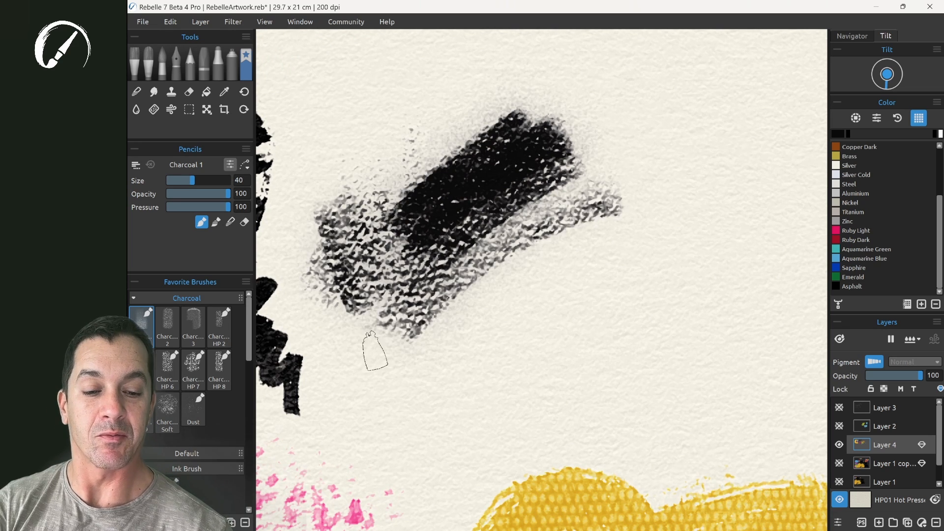
mouse_move(374, 349)
mouse_down()
mouse_move(635, 158)
mouse_move(681, 145)
mouse_up()
mouse_move(724, 108)
mouse_down()
mouse_move(689, 211)
mouse_move(585, 345)
mouse_move(347, 401)
mouse_up()
mouse_move(525, 354)
mouse_down()
mouse_move(608, 305)
mouse_move(470, 309)
mouse_move(453, 329)
mouse_move(470, 327)
mouse_move(435, 303)
mouse_move(406, 206)
mouse_move(419, 353)
mouse_move(401, 347)
mouse_move(341, 201)
mouse_move(392, 346)
mouse_move(314, 201)
mouse_move(368, 266)
mouse_move(311, 168)
mouse_move(358, 348)
mouse_move(315, 369)
mouse_move(368, 160)
mouse_move(277, 343)
mouse_move(392, 162)
mouse_move(327, 262)
mouse_move(362, 246)
mouse_move(343, 252)
mouse_move(311, 346)
mouse_move(436, 164)
mouse_move(295, 350)
mouse_move(366, 292)
mouse_move(453, 100)
mouse_move(397, 244)
mouse_move(404, 142)
mouse_move(476, 111)
mouse_move(497, 137)
mouse_move(384, 127)
mouse_move(391, 161)
mouse_move(368, 184)
mouse_move(372, 214)
mouse_move(391, 199)
mouse_up()
mouse_move(493, 140)
mouse_down()
mouse_move(383, 96)
mouse_move(399, 190)
mouse_up()
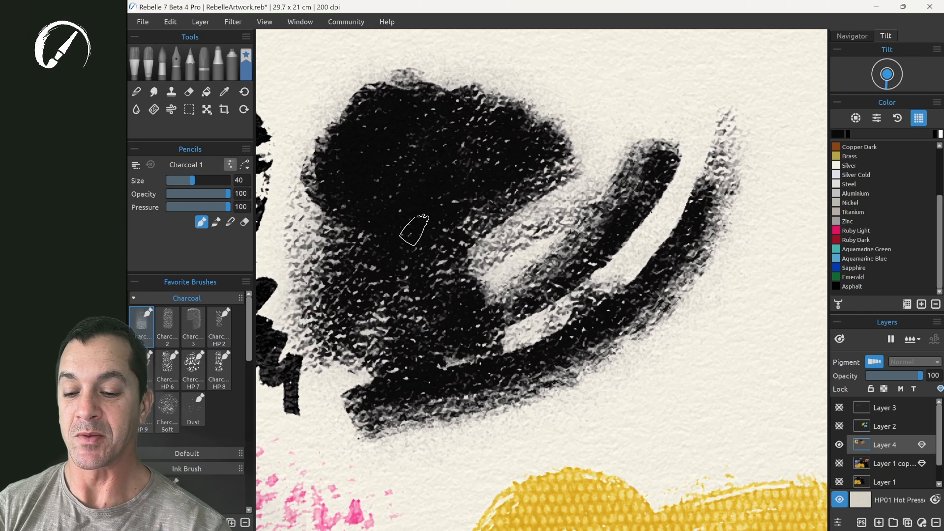
Add soft strokes with Charcoal 3 at size 32 and scatter grains along the charcoal curve with the Dust brush at size 70.
click(193, 327)
mouse_move(664, 94)
mouse_down()
mouse_move(590, 131)
mouse_move(585, 160)
mouse_move(600, 88)
mouse_move(573, 197)
mouse_move(576, 245)
mouse_up()
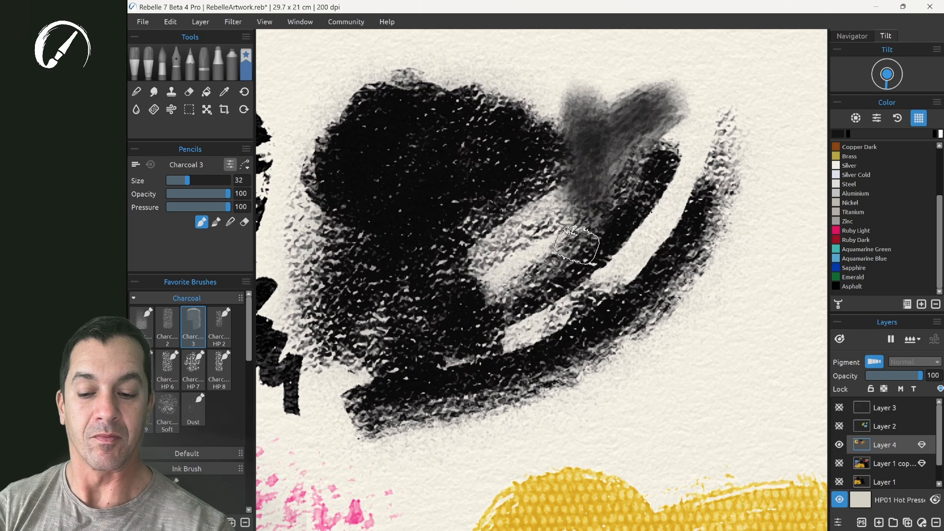
click(193, 410)
mouse_move(661, 346)
mouse_down()
mouse_move(583, 376)
mouse_move(723, 378)
mouse_up()
key(z)
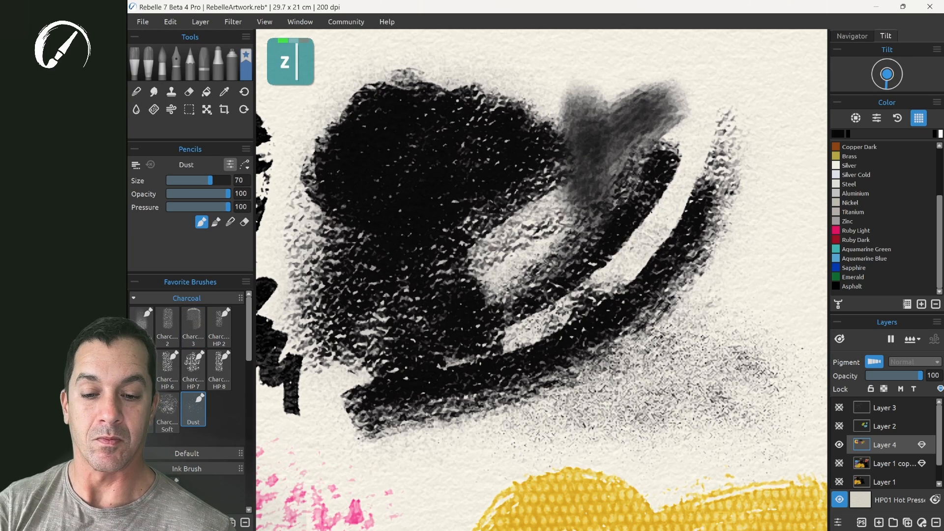
mouse_move(726, 308)
mouse_down()
mouse_move(433, 285)
mouse_move(350, 300)
mouse_move(427, 295)
mouse_move(377, 339)
mouse_up()
Paint black strokes beside the dust texture with the Charcoal HP 9, HP 7 and HP 3 brushes.
click(146, 409)
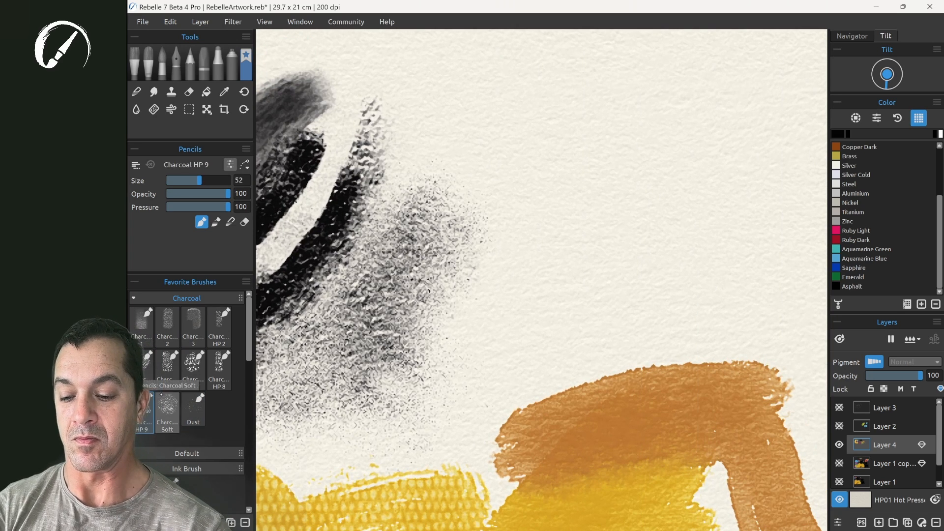
mouse_move(510, 107)
mouse_down()
mouse_move(442, 187)
mouse_move(615, 153)
mouse_move(457, 217)
mouse_move(559, 251)
mouse_move(541, 288)
mouse_move(437, 276)
mouse_move(452, 123)
mouse_move(429, 153)
mouse_move(407, 298)
mouse_up()
click(193, 368)
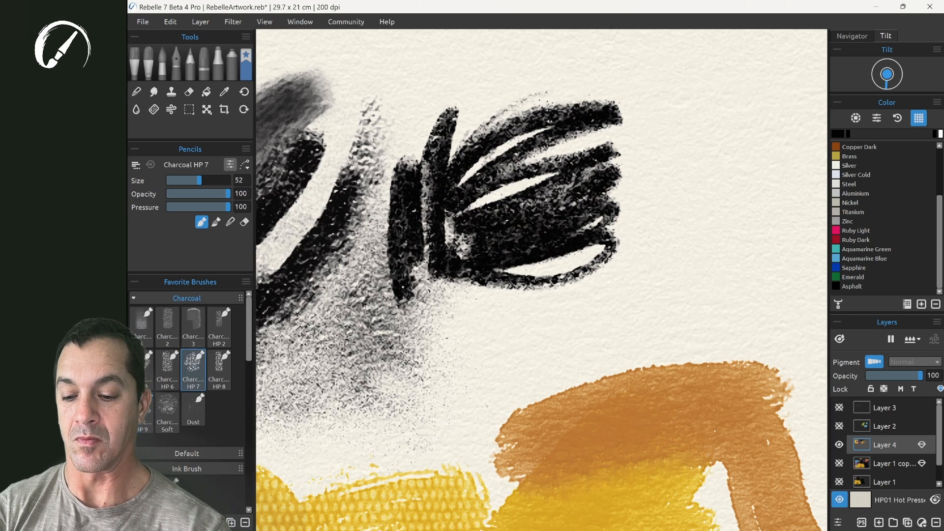
key(ctrl+z)
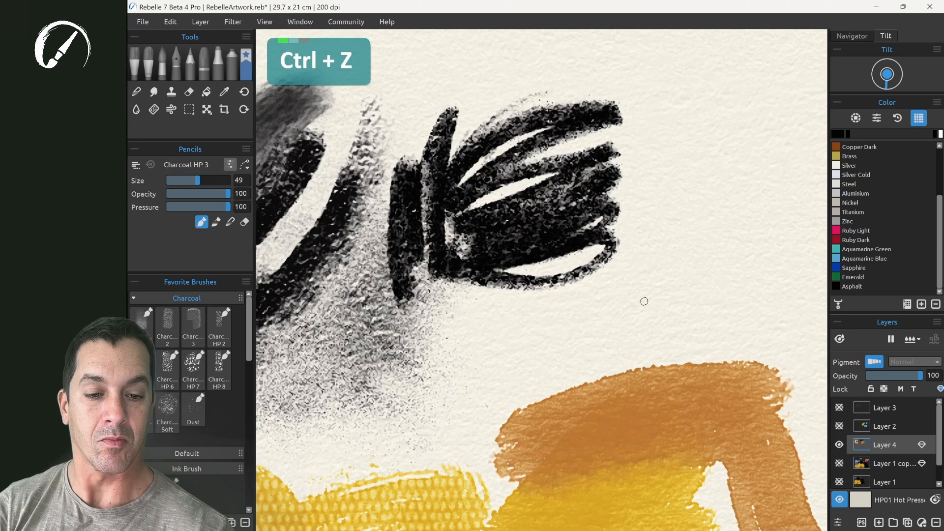
drag(641, 88, 609, 180)
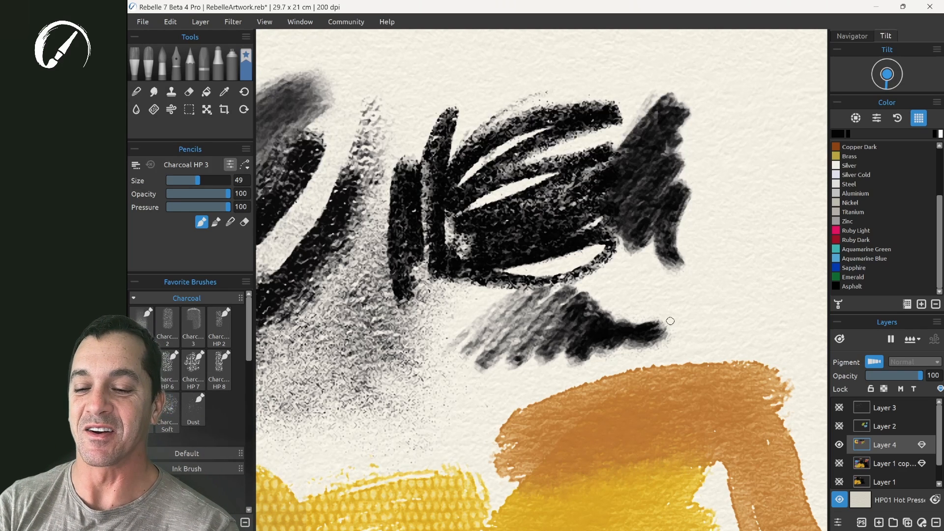
Examine the Charcoal HP 3 shape and grain and the Oil Pastel paint settings in the Brush Creator.
click(230, 165)
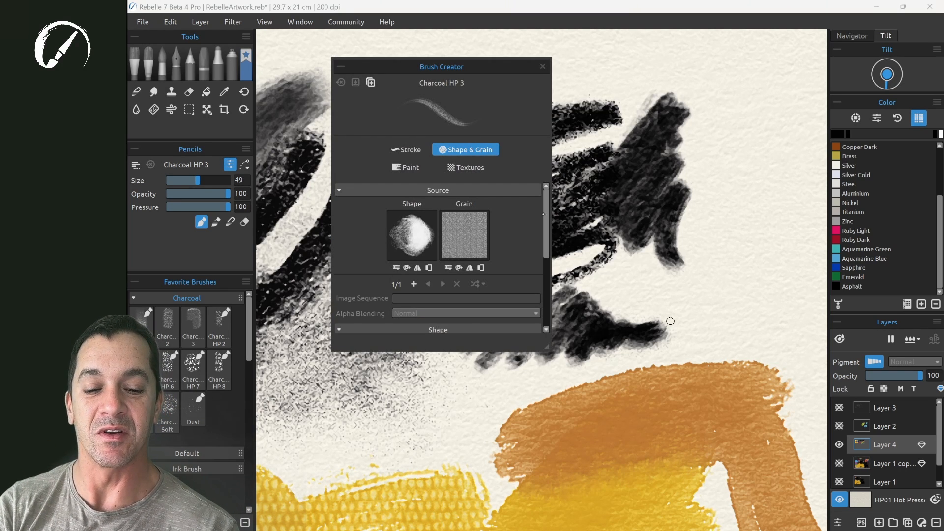
scroll(438, 258, down, 5)
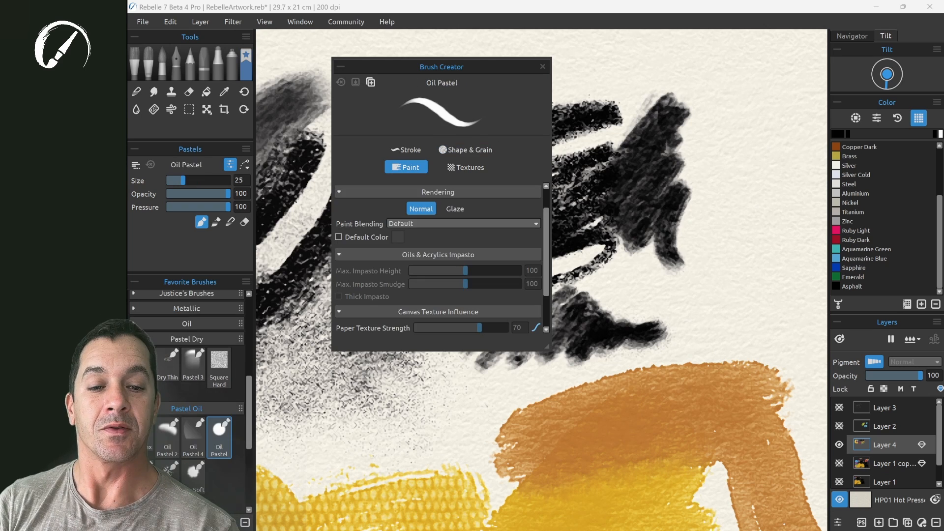
click(543, 67)
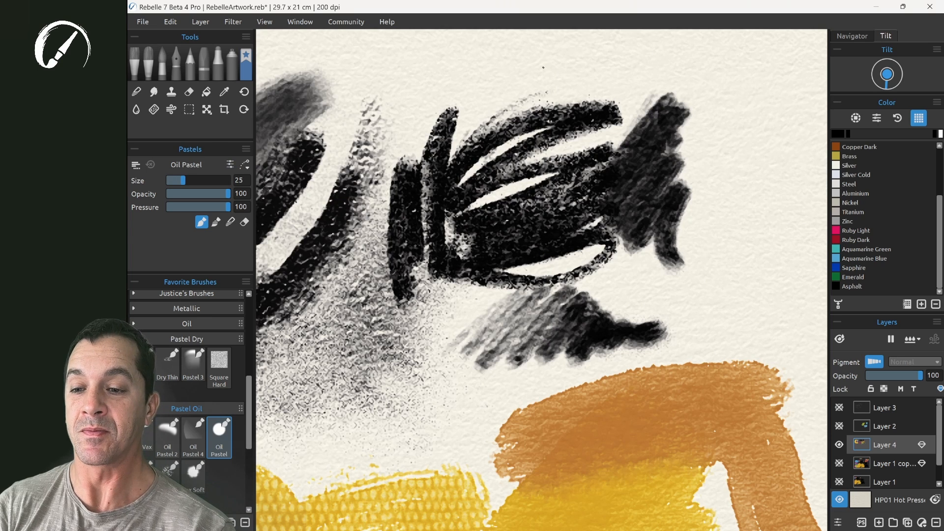
Try hiding the Flat, Grunge and Knife groups of the oil and acrylic brushes, and show all groups again.
click(135, 64)
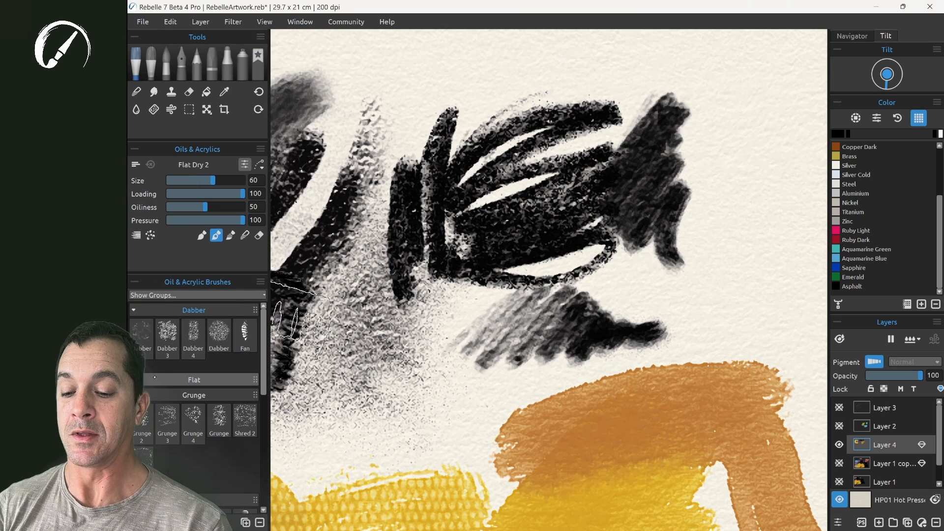
click(248, 295)
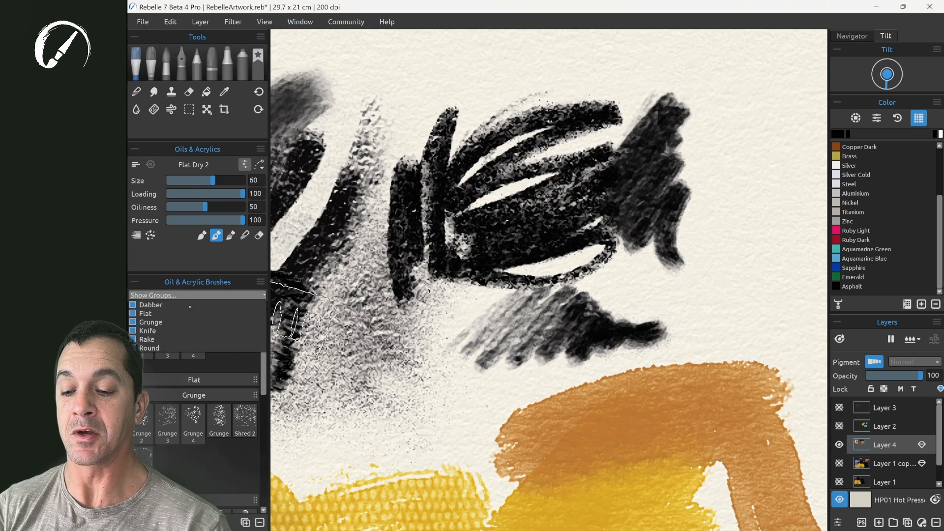
click(133, 313)
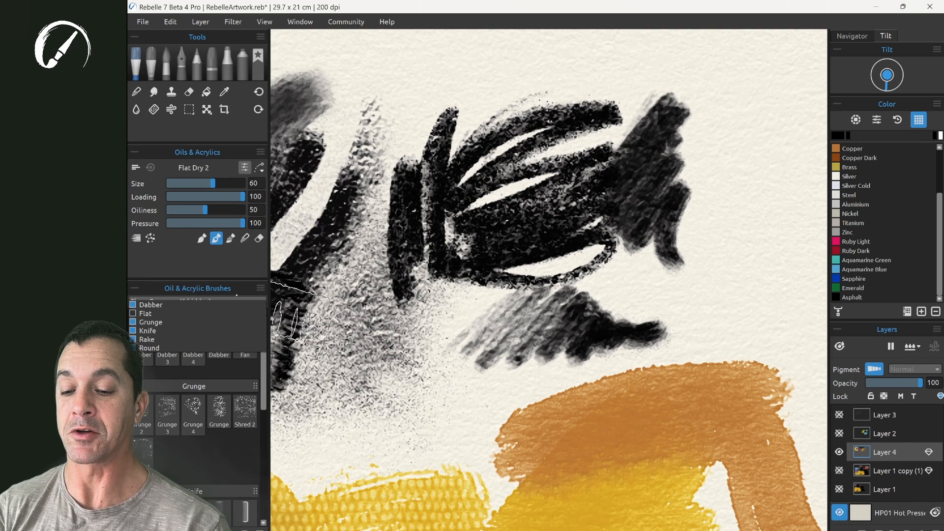
click(236, 295)
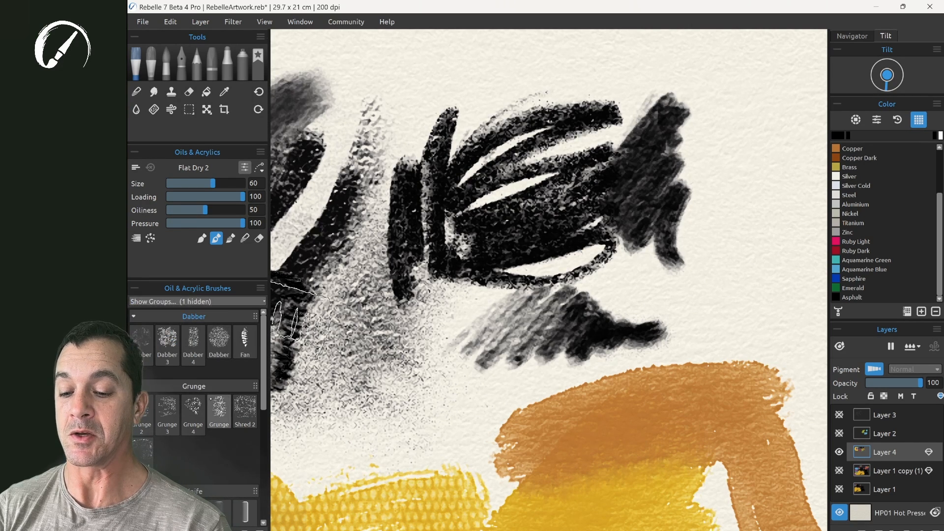
click(203, 302)
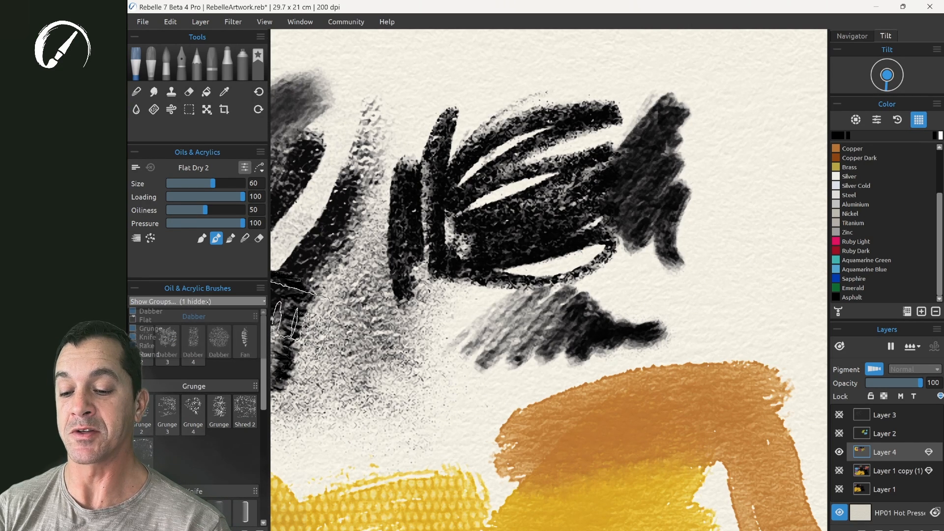
click(133, 320)
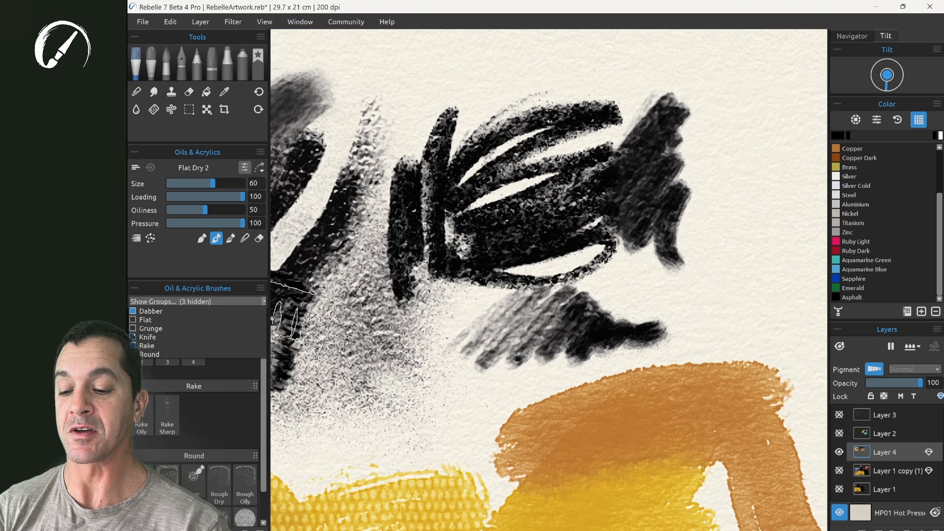
click(260, 288)
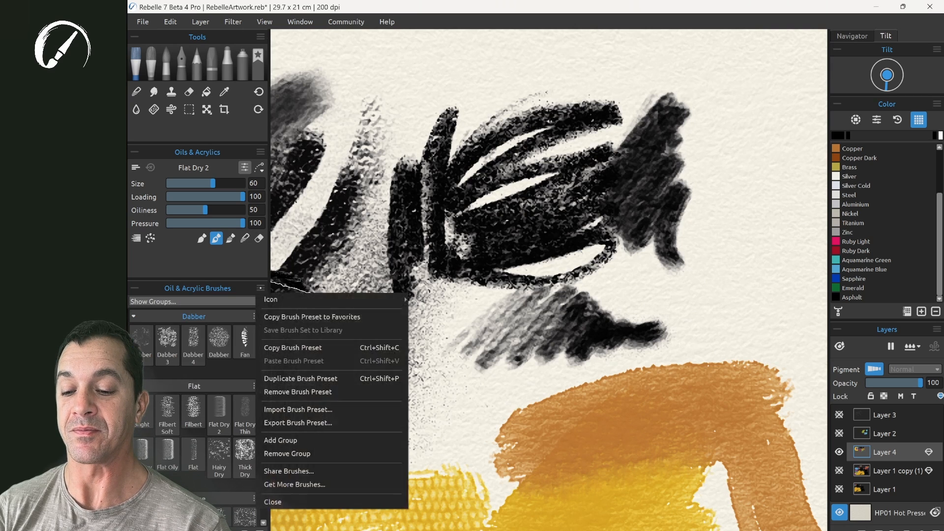
Return to the favorite brushes, and expand and collapse the Oil group.
click(258, 63)
click(133, 322)
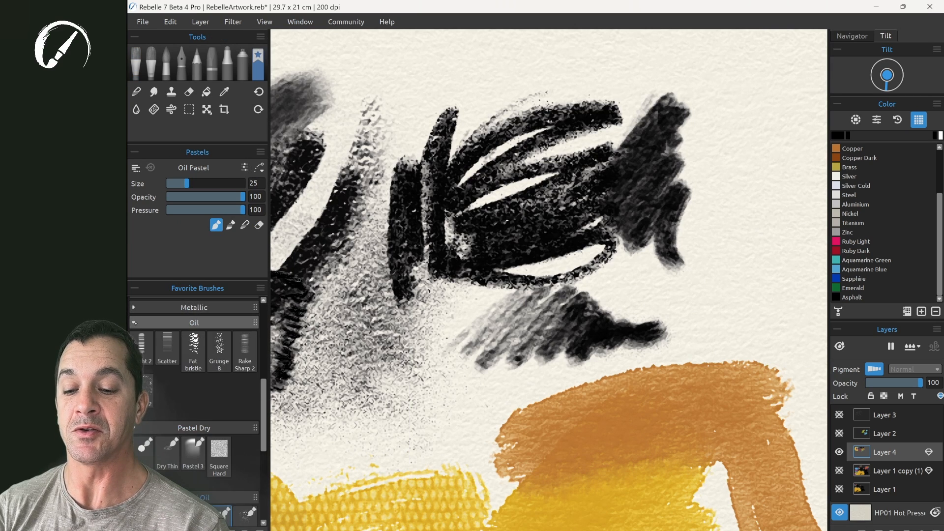
click(134, 323)
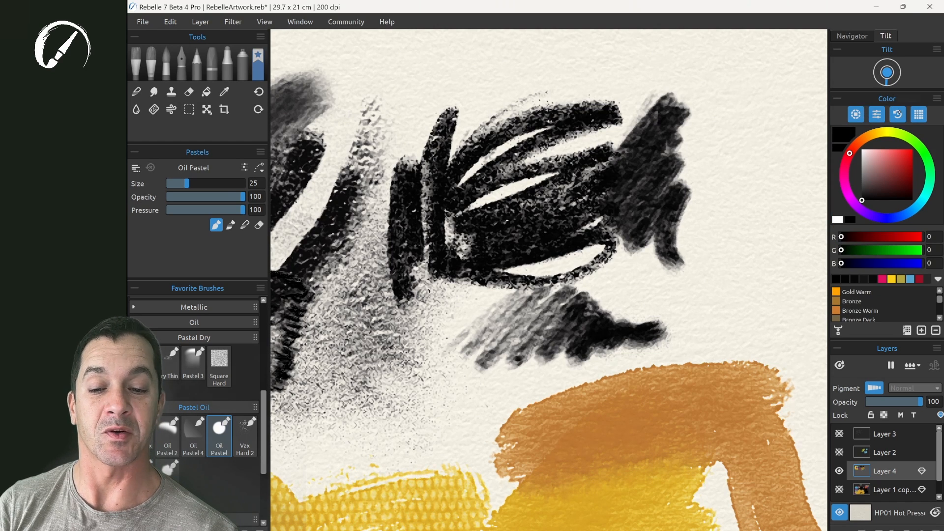
Load the watercolor pigments color set from the Pigments group of the color set library and hide the color wheel.
click(907, 330)
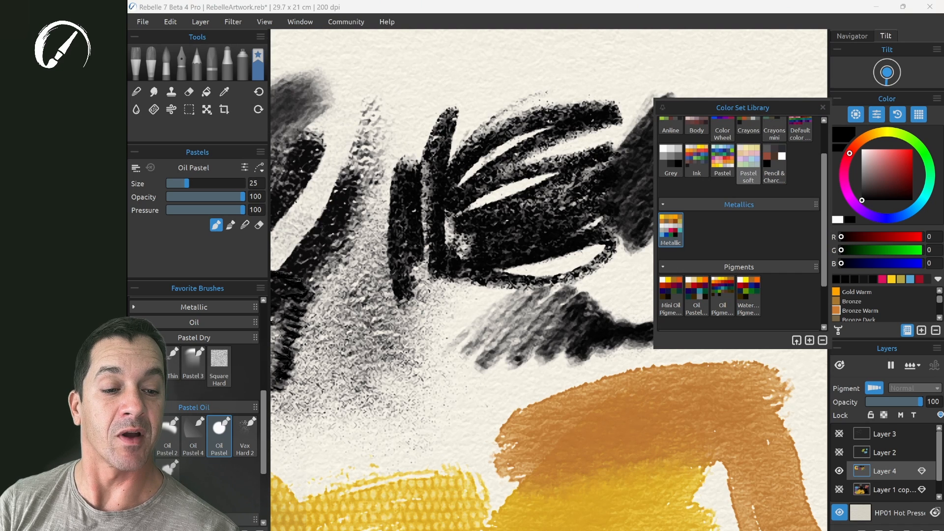
click(748, 295)
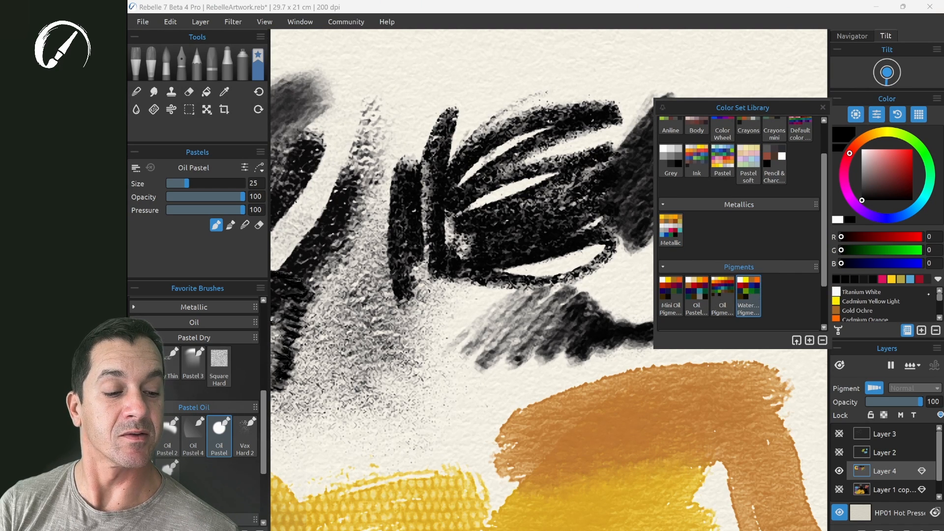
click(856, 115)
click(885, 246)
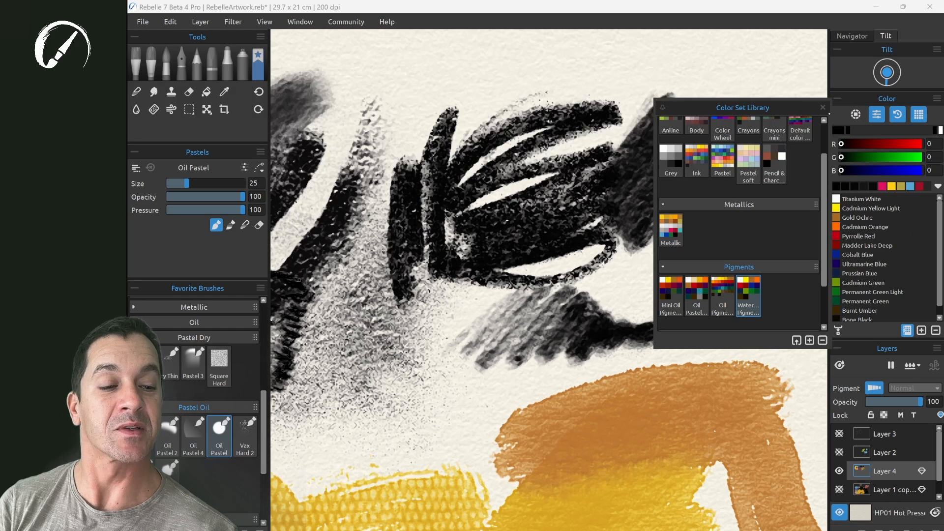
Paint a Gold Ochre patch over the upper-left part of the charcoal strokes with the Oil Pastel brush at size 25.
click(848, 264)
click(848, 254)
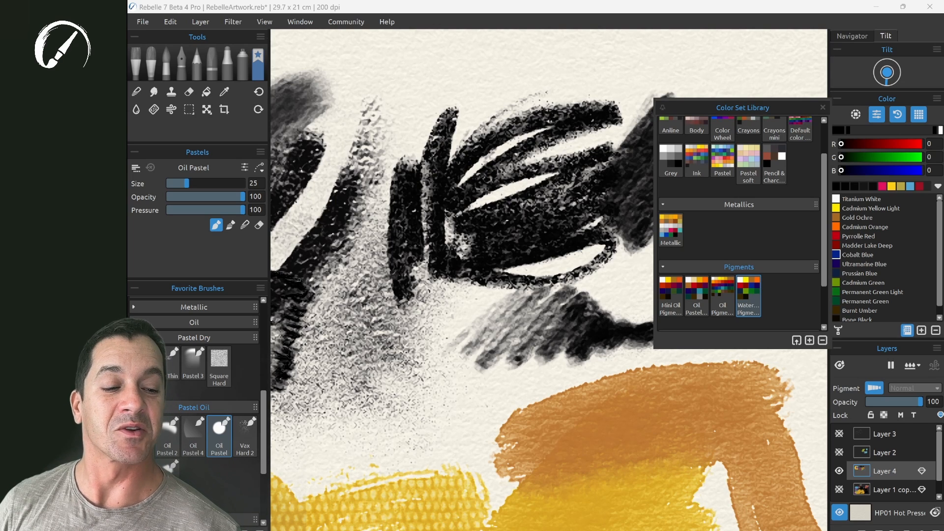
click(858, 217)
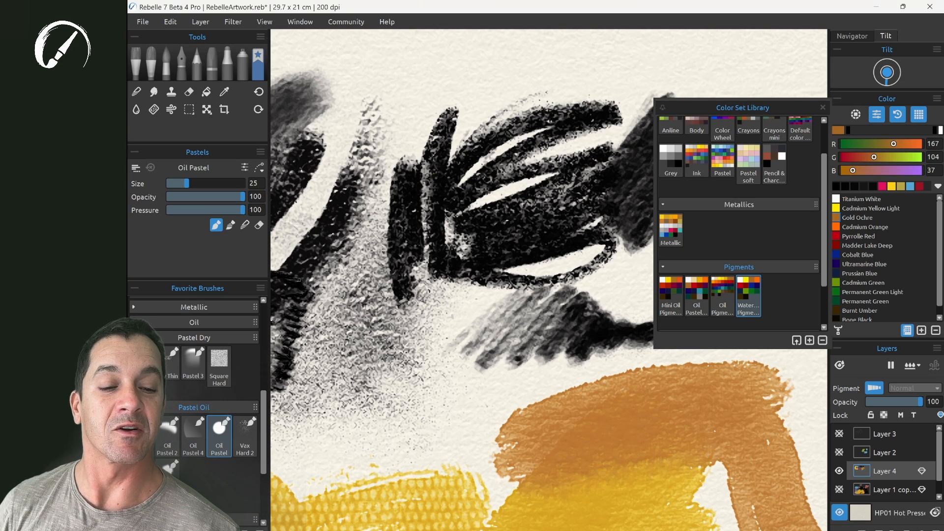
mouse_move(388, 178)
mouse_down()
mouse_move(433, 148)
mouse_move(378, 207)
mouse_move(393, 182)
mouse_move(449, 158)
mouse_move(372, 270)
mouse_up()
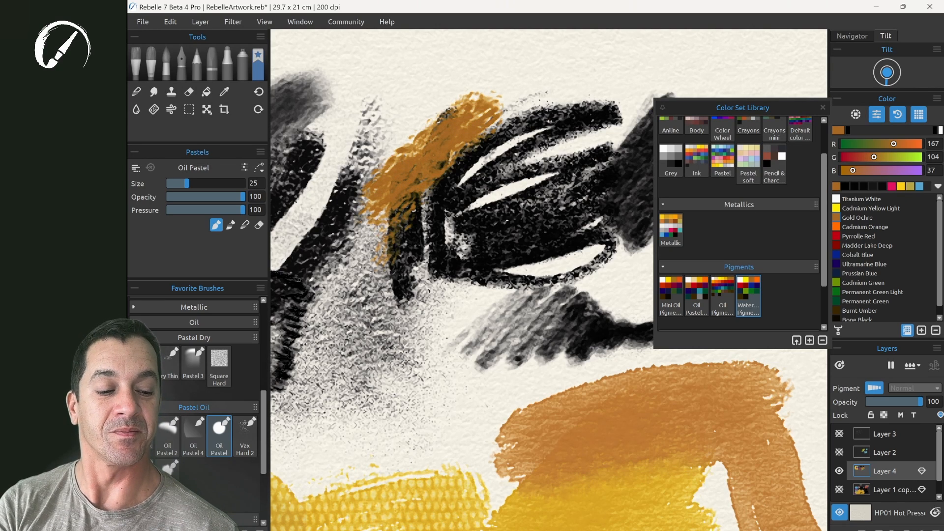
Paint Pyrrolle Red beside the Gold Ochre patch and blend the two colors with the Oil Pastel brush.
click(858, 237)
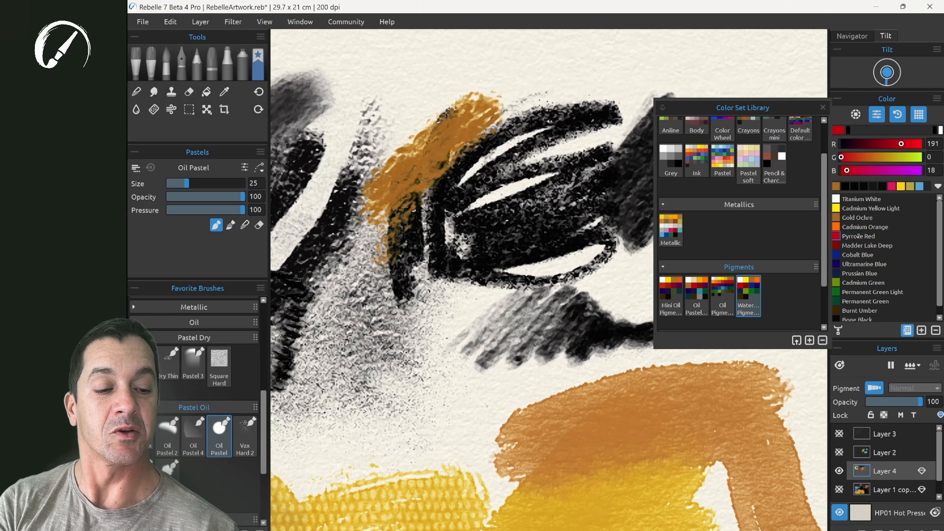
mouse_move(469, 157)
mouse_down()
mouse_move(475, 145)
mouse_move(418, 216)
mouse_move(521, 143)
mouse_move(462, 182)
mouse_move(479, 138)
mouse_move(410, 190)
mouse_move(442, 172)
mouse_move(436, 199)
mouse_move(452, 165)
mouse_move(446, 172)
mouse_up()
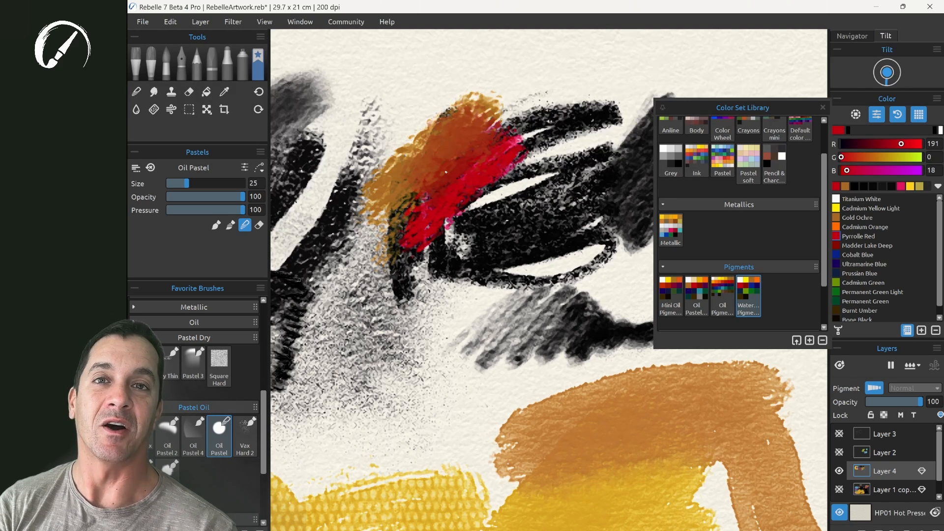
click(823, 107)
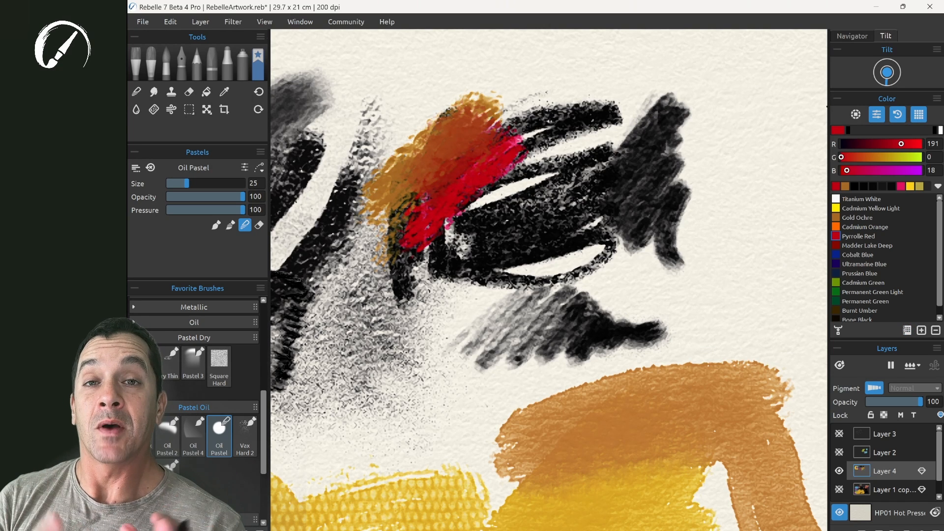